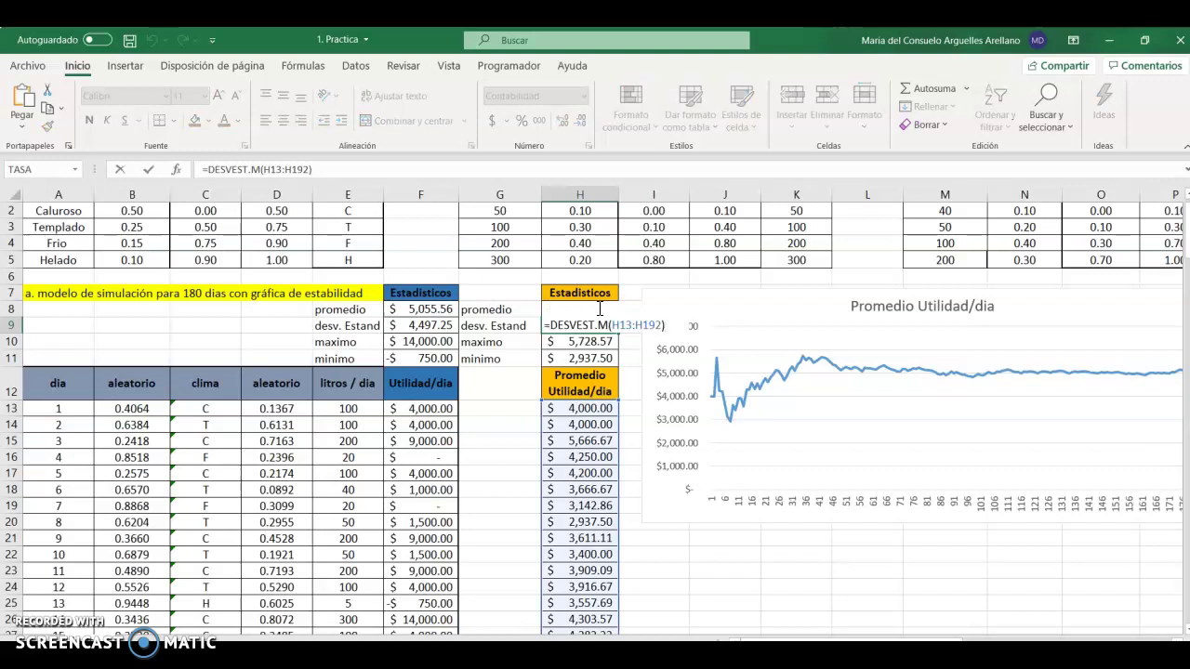
Step: Review the formulas behind the column H statistics and the running averages in Promedio Utilidad/dia
{"action": "key", "text": "F2"}
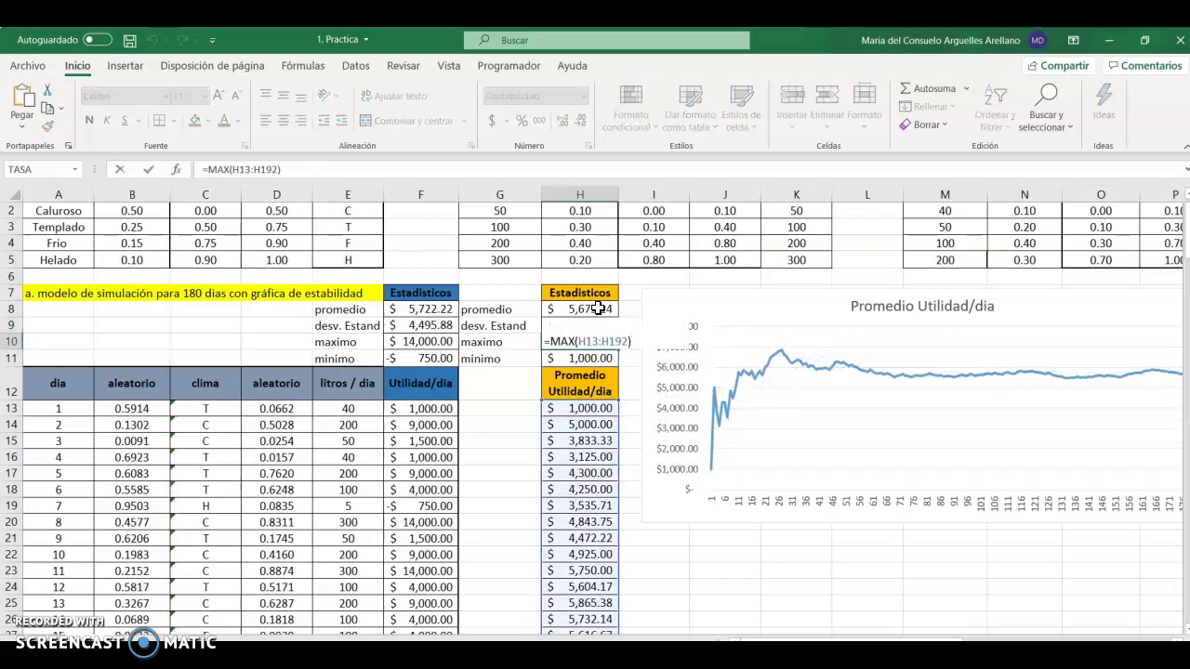
{"action": "key", "text": "Return"}
{"action": "key", "text": "F2"}
{"action": "key", "text": "Return"}
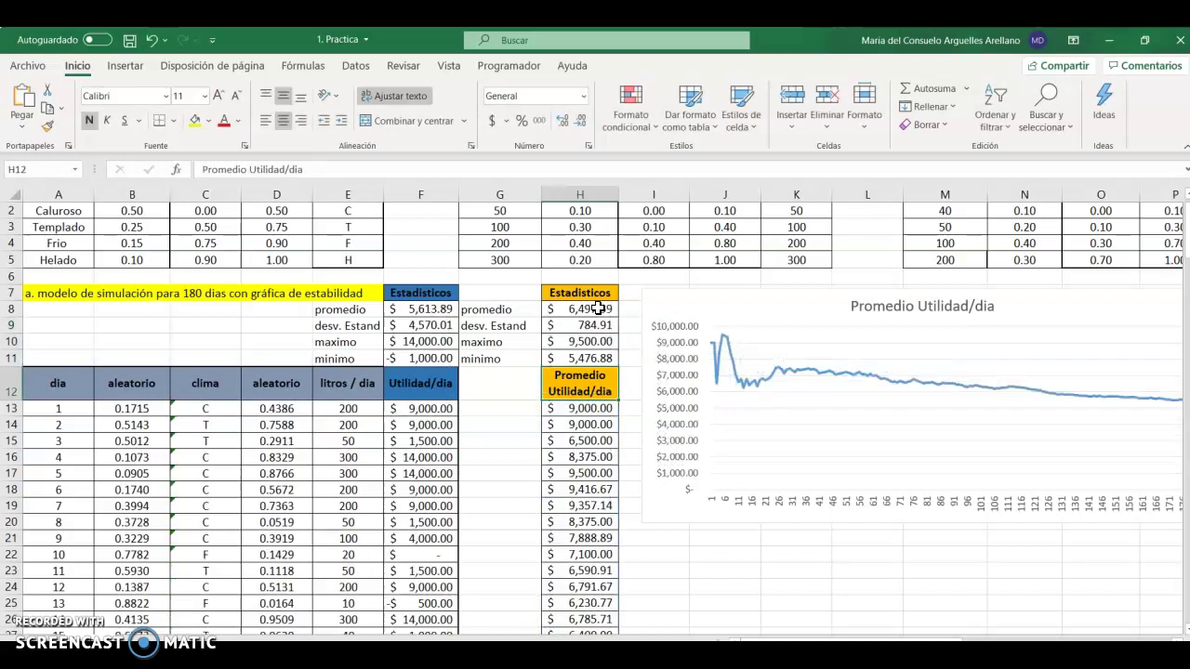
{"action": "key", "text": "Down"}
{"action": "key", "text": "Down"}
{"action": "key", "text": "Down"}
{"action": "key", "text": "Down"}
{"action": "key", "text": "Down"}
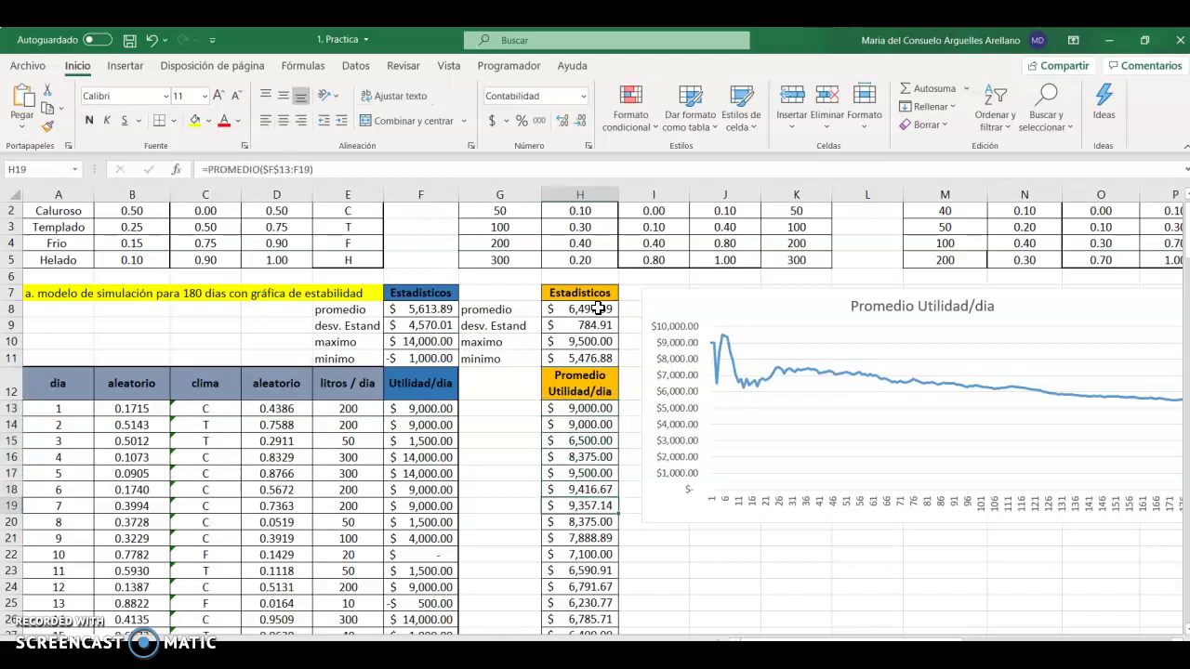
Step: Preview the recommended line chart for the Promedio Utilidad/dia data in H12:H192 without inserting it
{"action": "left_click_drag", "start_coordinate": [576, 395], "coordinate": [554, 596]}
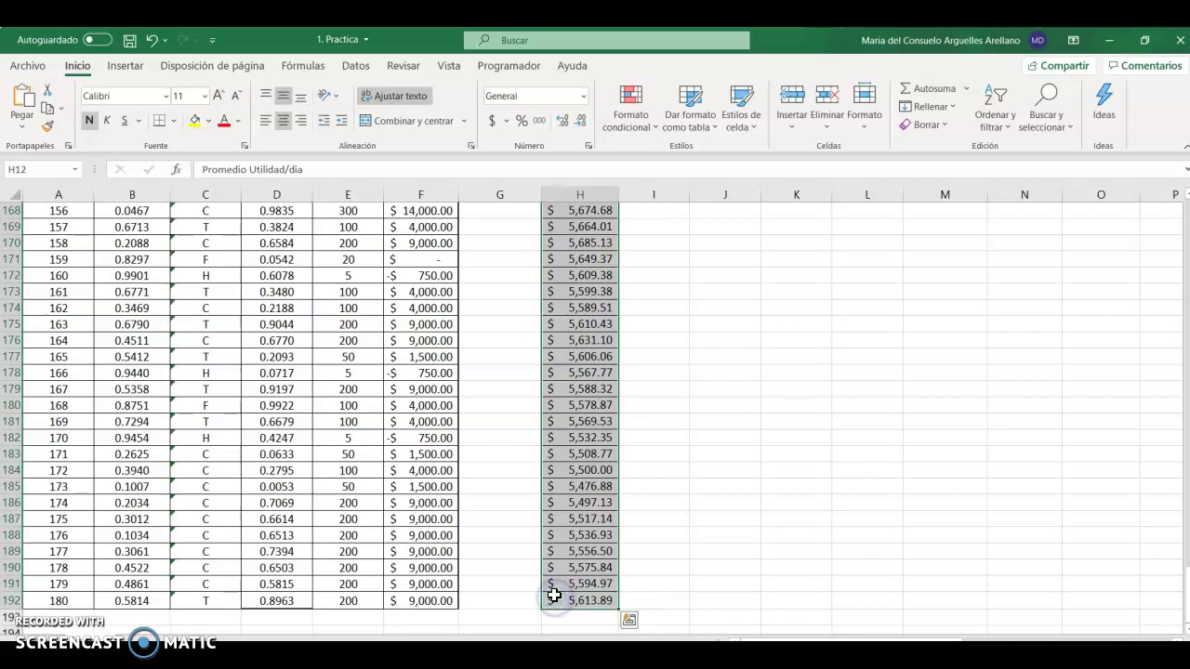
{"action": "left_click_drag", "start_coordinate": [1187, 586], "coordinate": [1175, 248]}
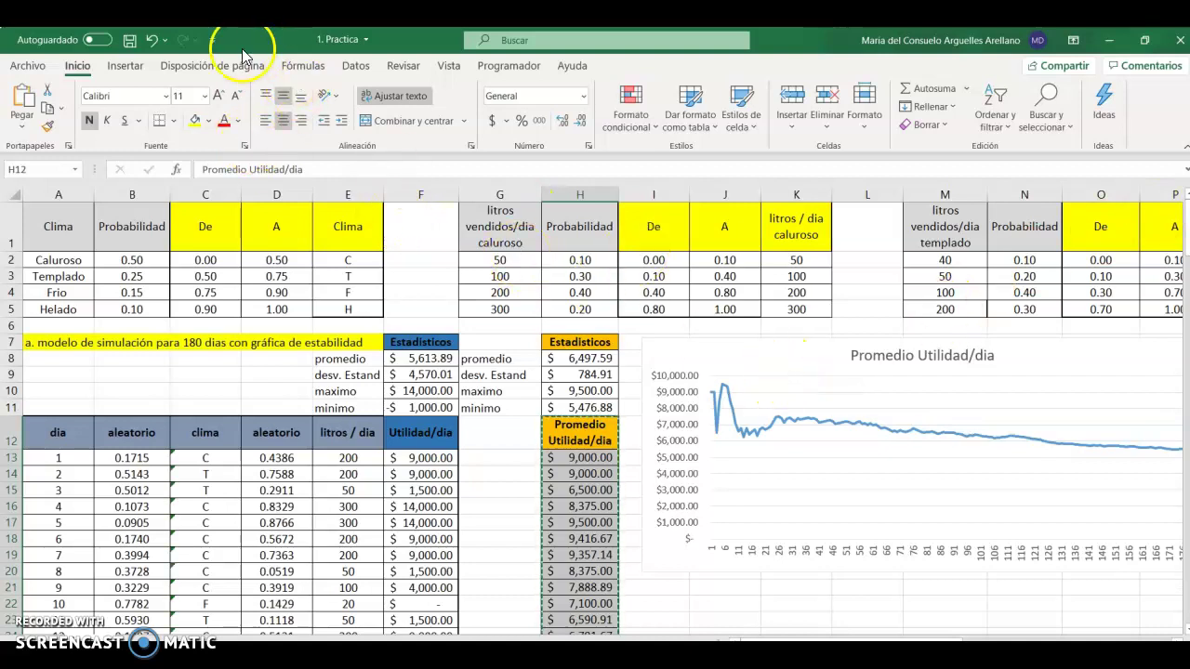
{"action": "left_click", "coordinate": [128, 65]}
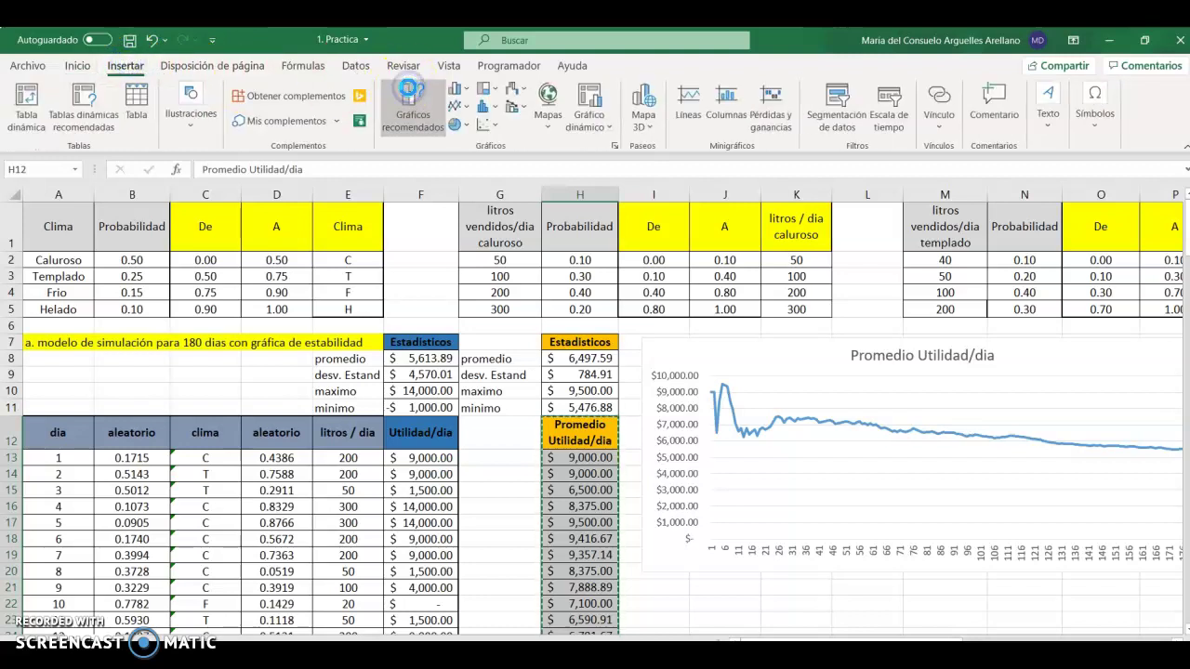
{"action": "left_click", "coordinate": [413, 96]}
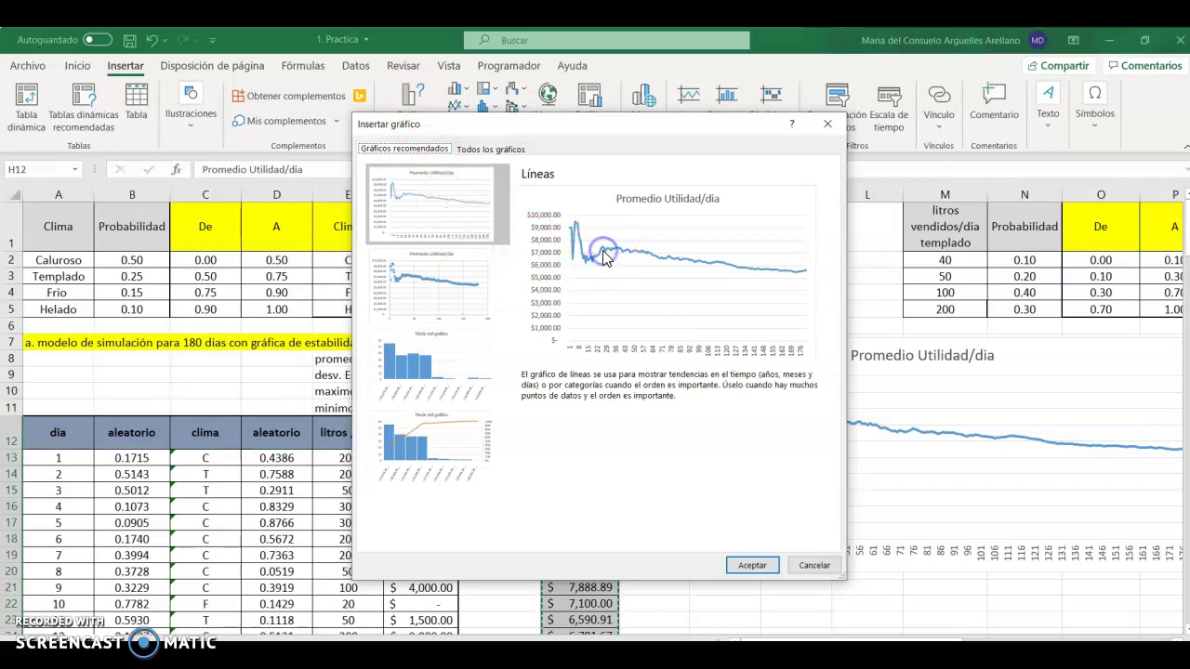
{"action": "left_click", "coordinate": [804, 567]}
{"action": "left_click", "coordinate": [806, 592]}
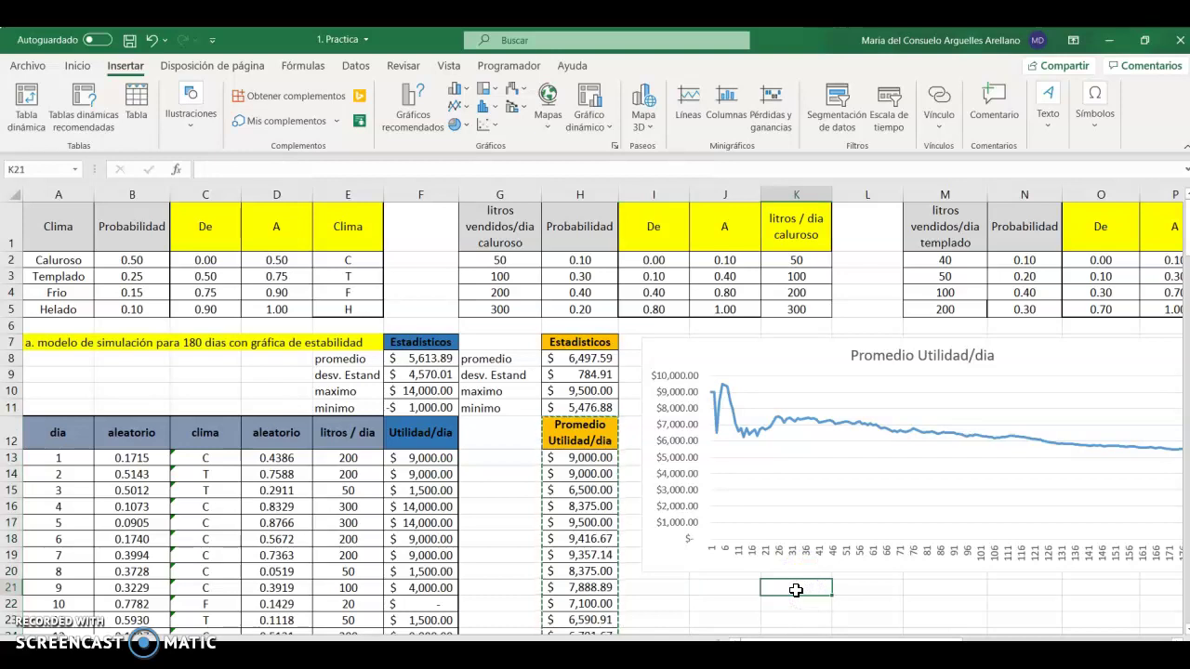
Step: Examine the existing Promedio Utilidad/dia chart across all 180 days for stability
{"action": "key", "text": "Right"}
{"action": "key", "text": "Right"}
{"action": "key", "text": "Right"}
{"action": "key", "text": "Right"}
{"action": "key", "text": "Right"}
{"action": "key", "text": "Right"}
{"action": "key", "text": "Right"}
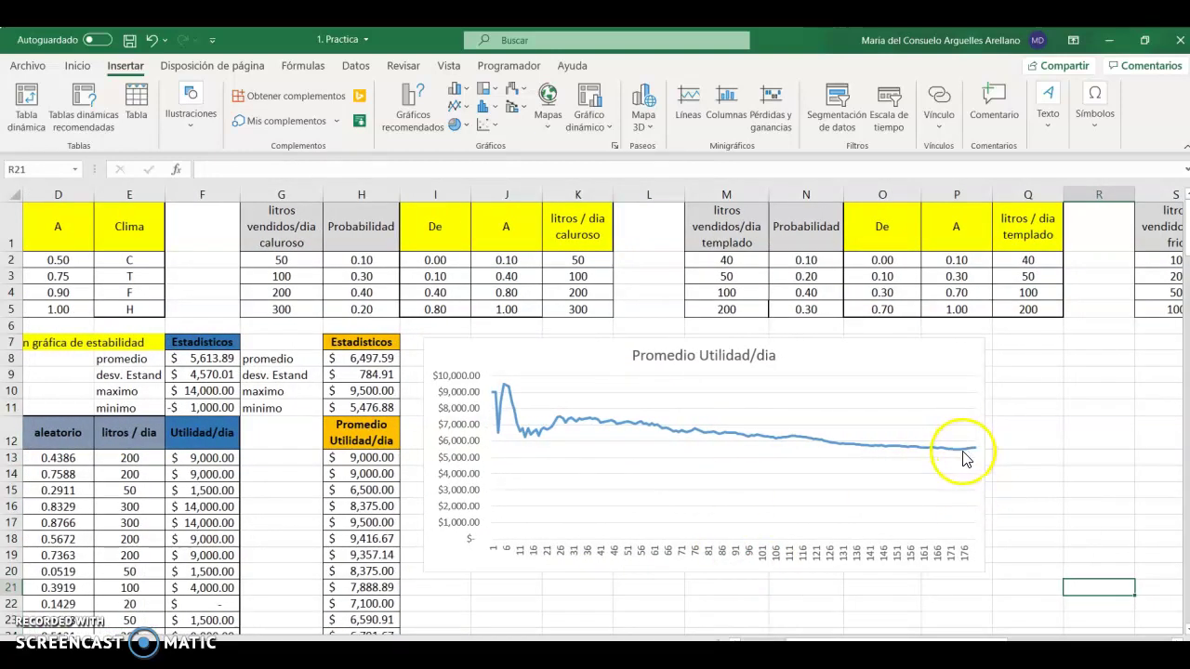
{"action": "mouse_move", "coordinate": [964, 456]}
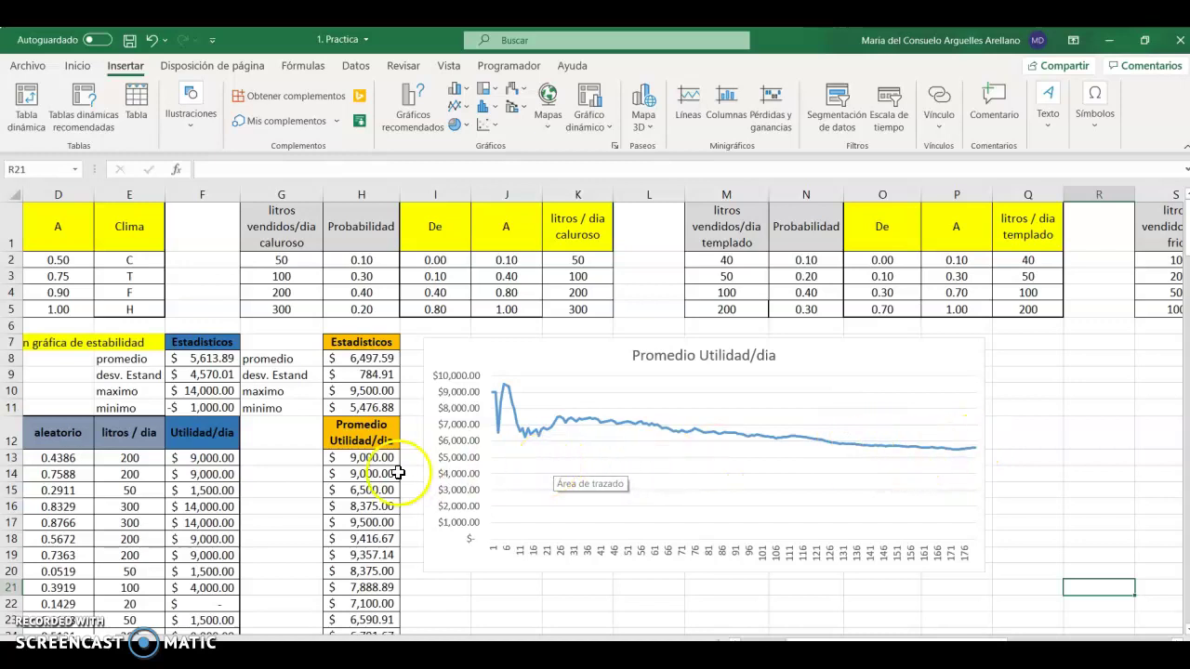
Step: Delete the Promedio Utilidad/dia chart from the sheet
{"action": "left_click", "coordinate": [370, 491]}
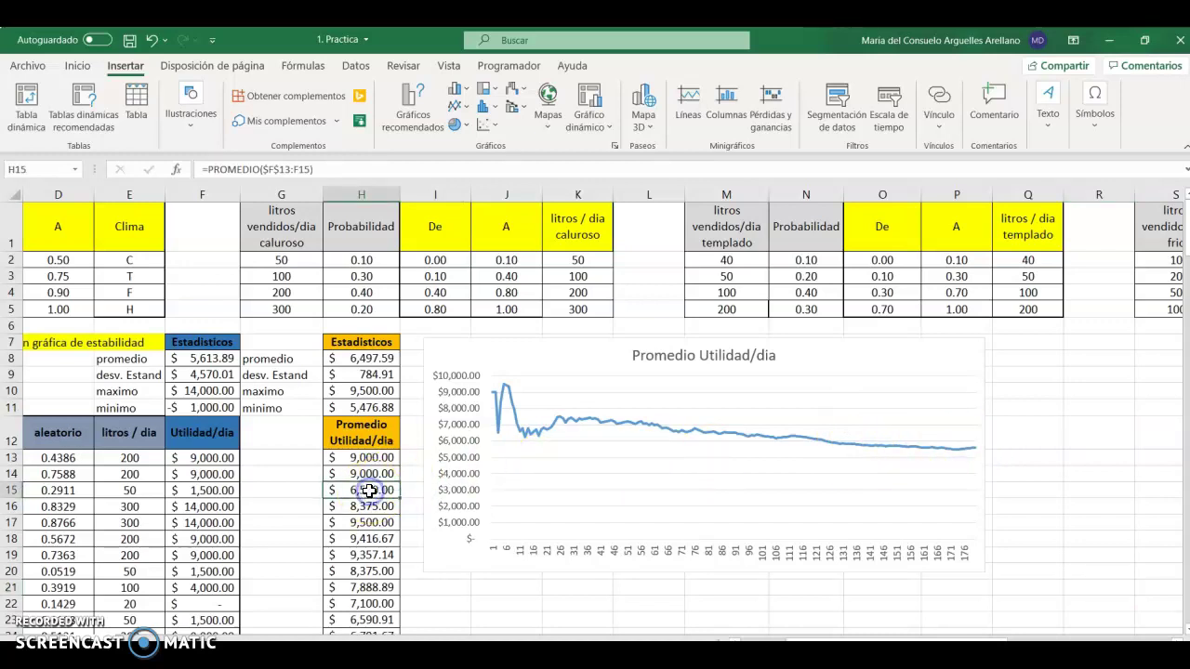
{"action": "left_click", "coordinate": [616, 352]}
{"action": "key", "text": "Delete"}
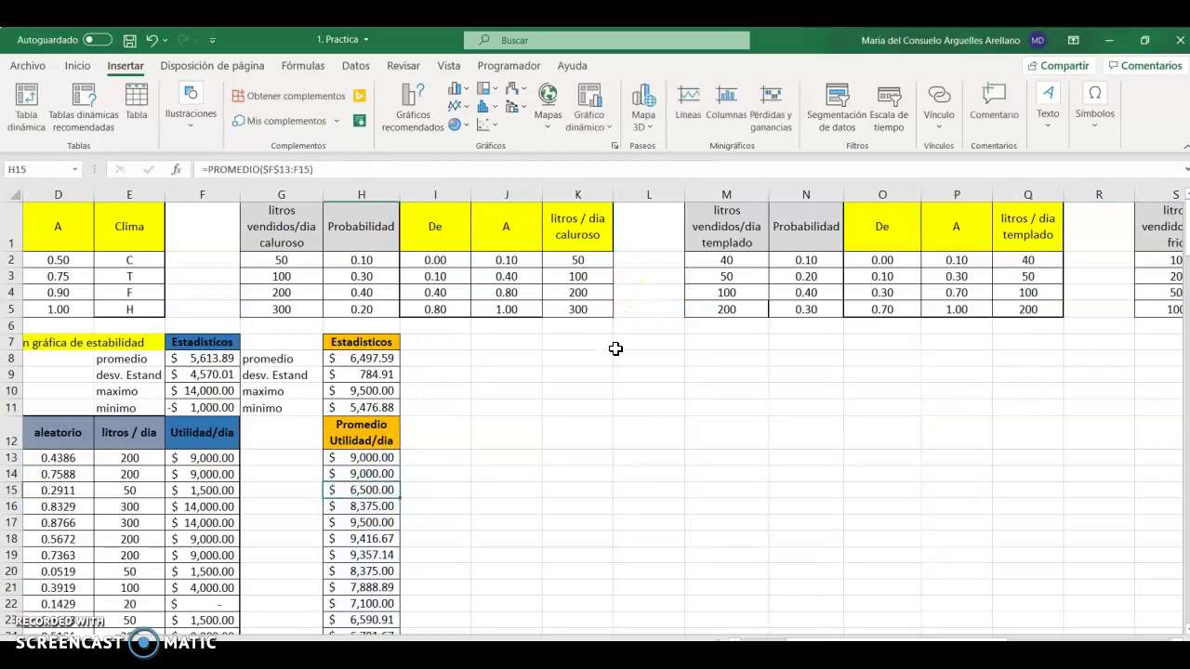
Step: Copy the statistics and average daily profit column, range H7:H192
{"action": "left_click_drag", "start_coordinate": [377, 342], "coordinate": [347, 601]}
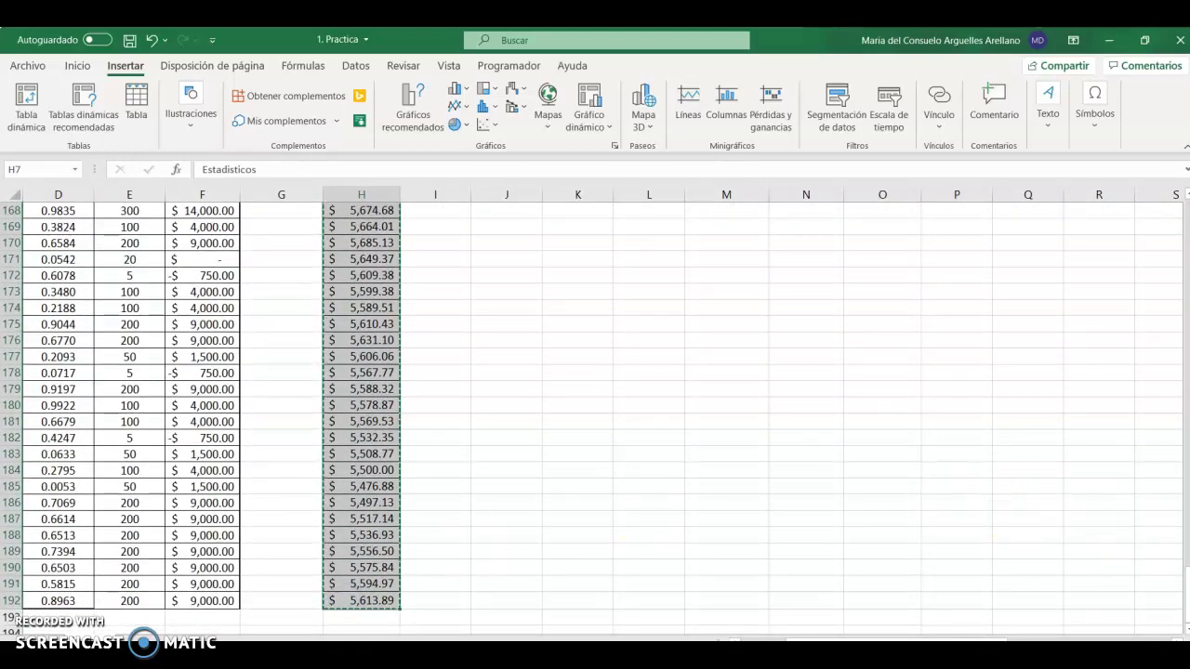
{"action": "left_click_drag", "start_coordinate": [1187, 586], "coordinate": [1174, 495]}
{"action": "left_click_drag", "start_coordinate": [1170, 371], "coordinate": [1172, 226]}
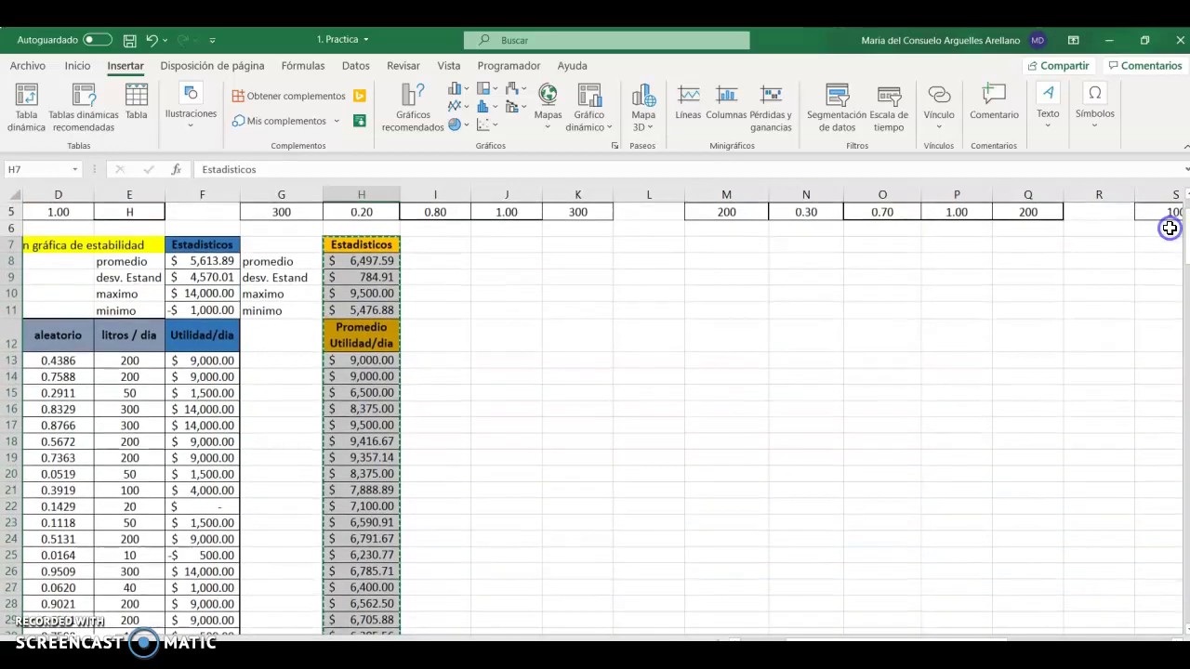
{"action": "left_click", "coordinate": [512, 246]}
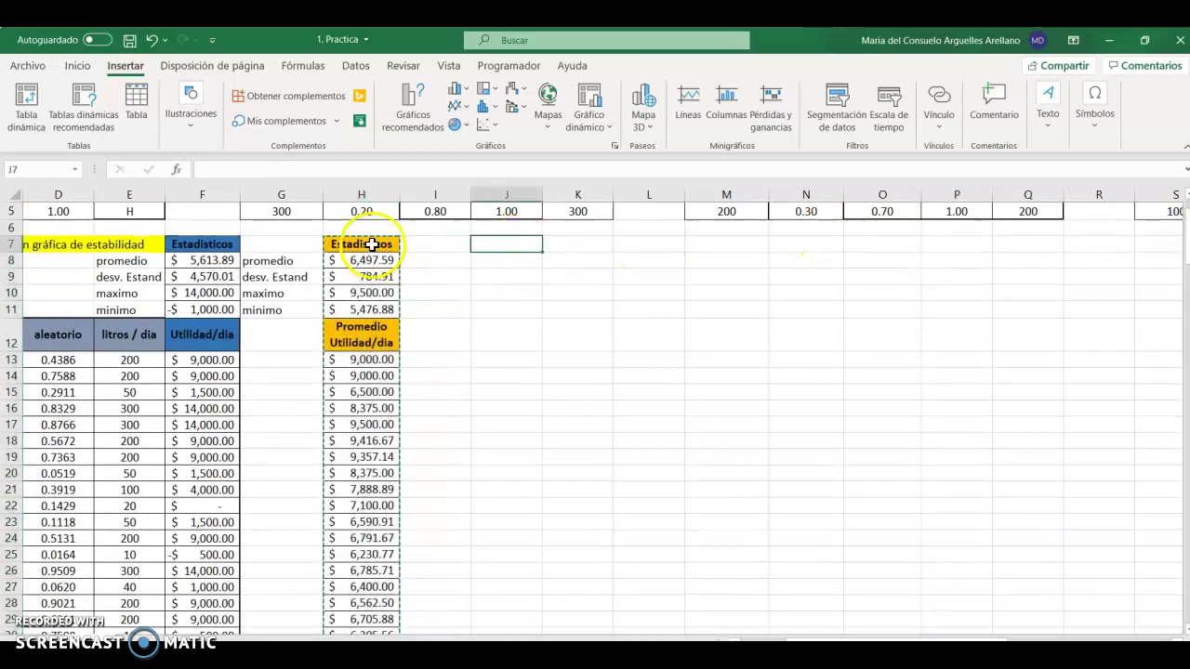
{"action": "left_click_drag", "start_coordinate": [371, 244], "coordinate": [394, 548]}
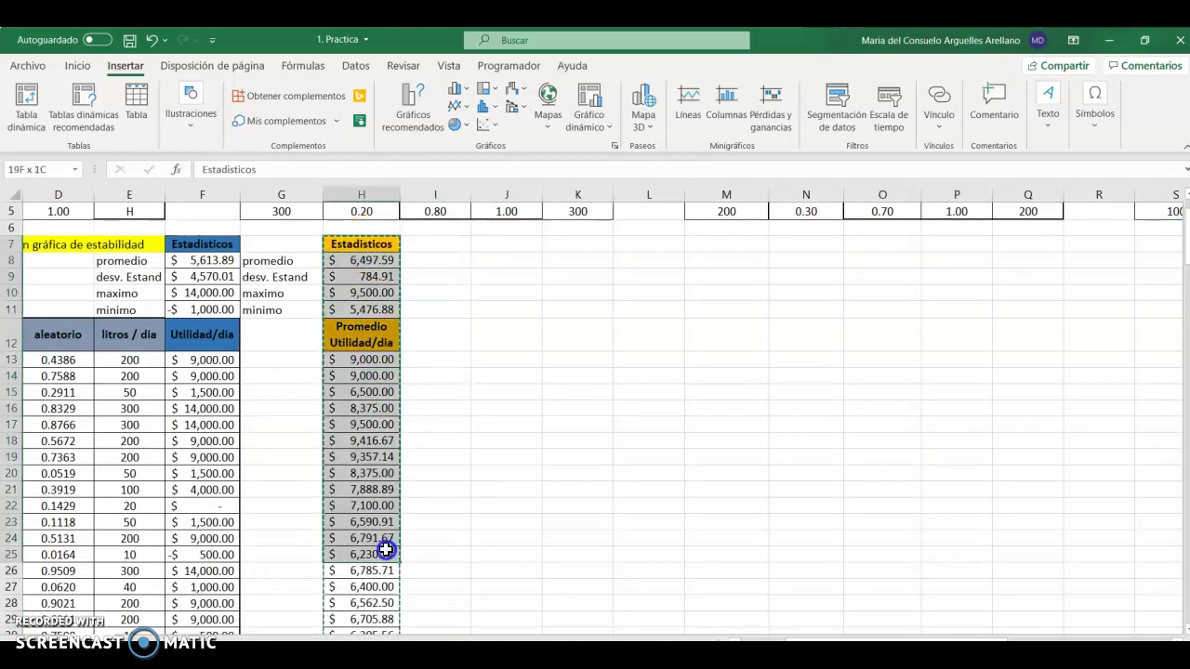
{"action": "left_click_drag", "start_coordinate": [395, 636], "coordinate": [344, 635]}
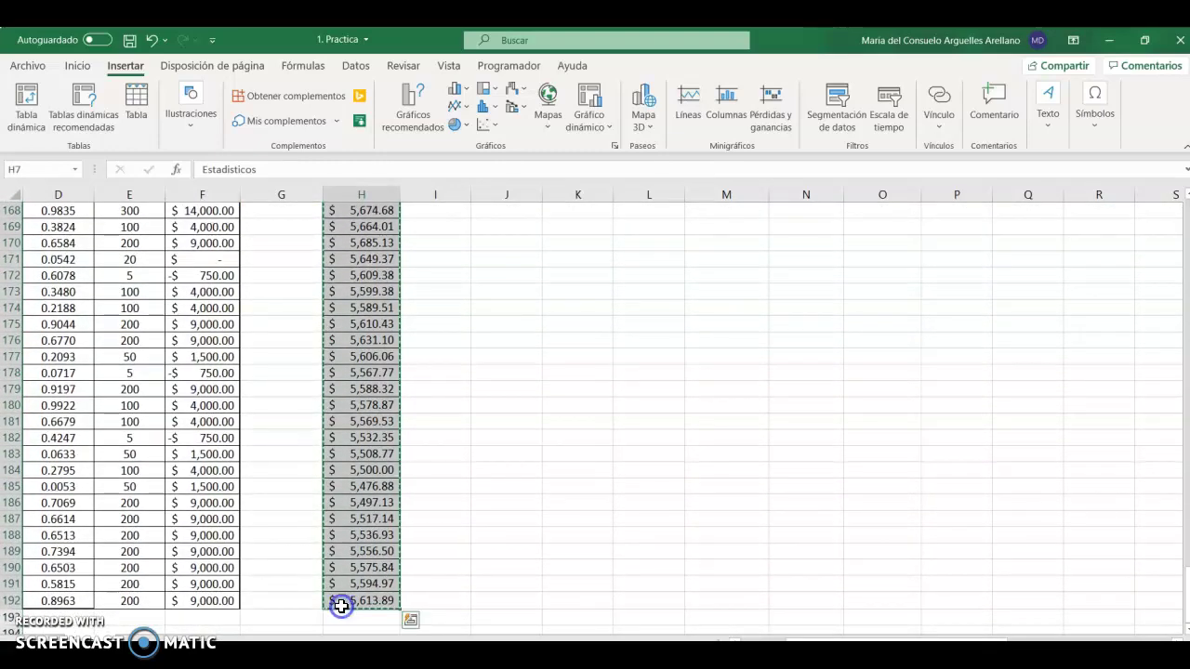
Step: Paste the copied column at J7 as values with source formatting
{"action": "left_click", "coordinate": [485, 359]}
{"action": "key", "text": "Page_Up"}
{"action": "key", "text": "Page_Up"}
{"action": "key", "text": "Page_Up"}
{"action": "key", "text": "Page_Up"}
{"action": "key", "text": "Page_Up"}
{"action": "key", "text": "Page_Up"}
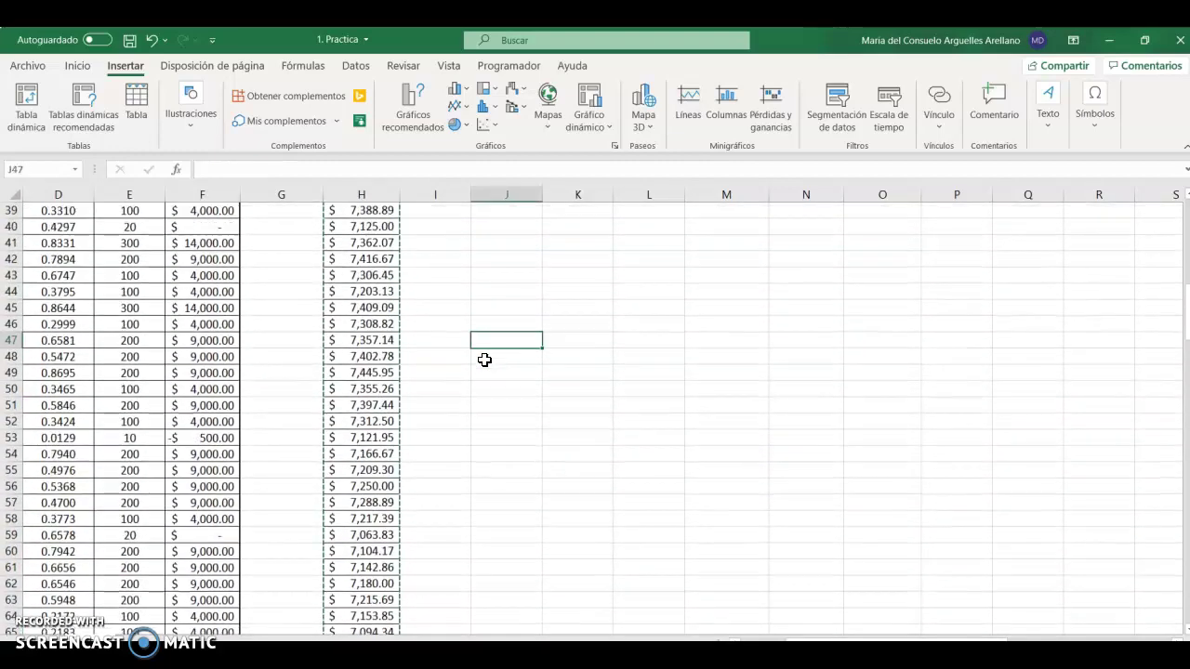
{"action": "left_click", "coordinate": [492, 341]}
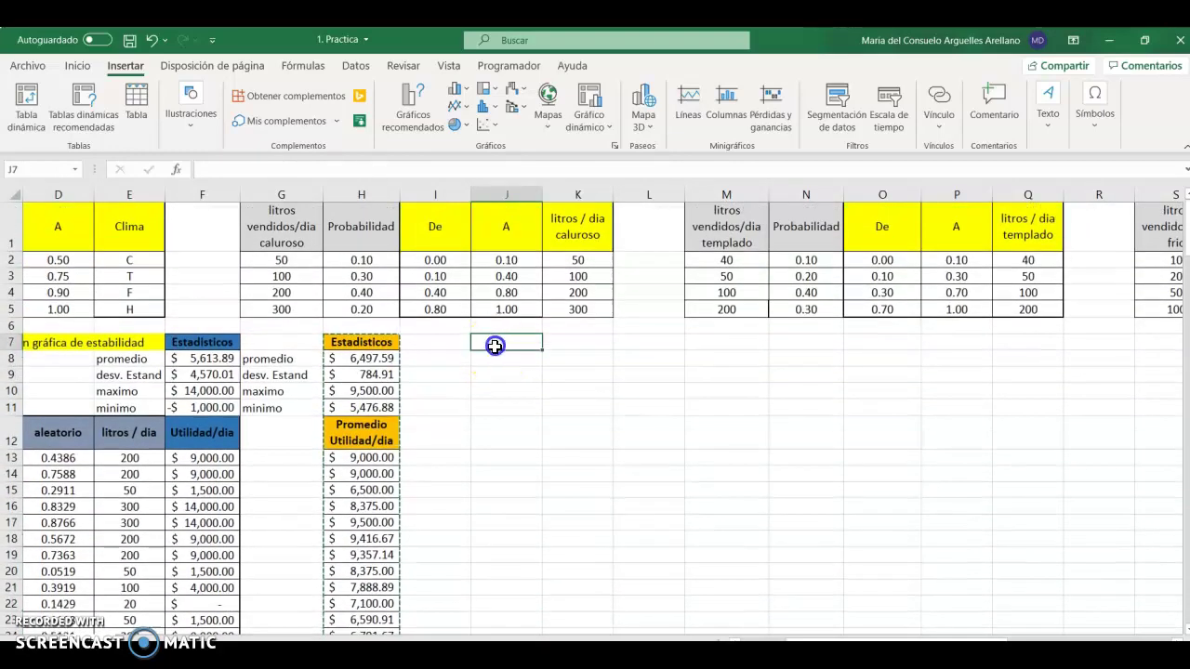
{"action": "left_click", "coordinate": [517, 343]}
{"action": "right_click", "coordinate": [517, 344]}
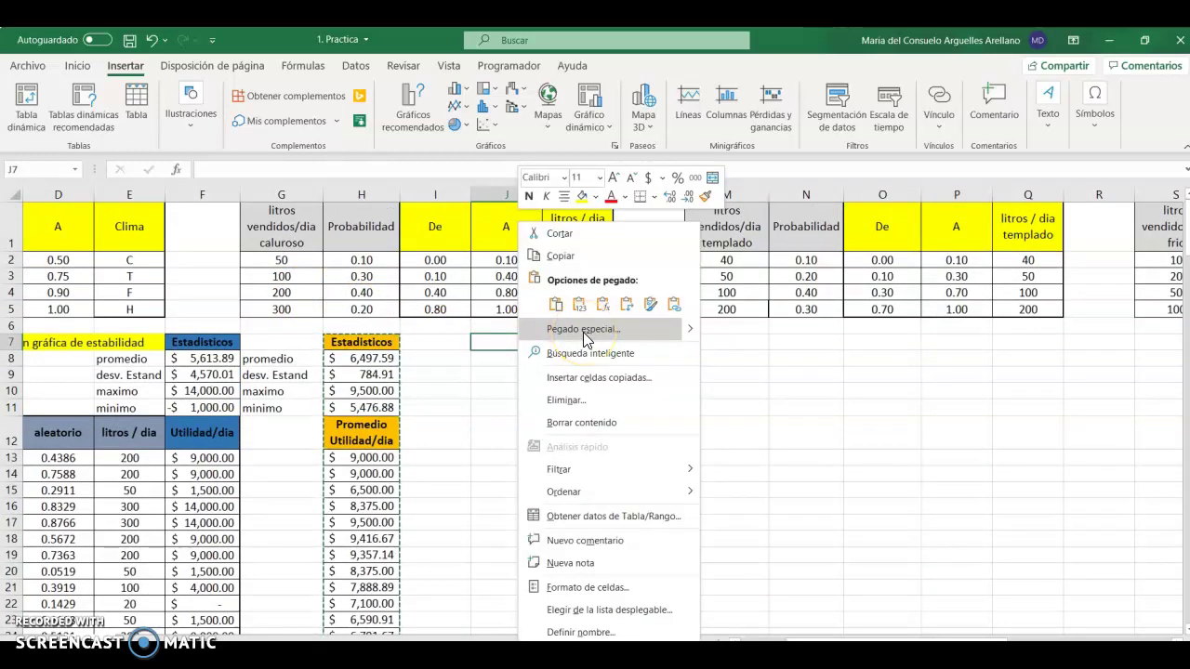
{"action": "mouse_move", "coordinate": [695, 327]}
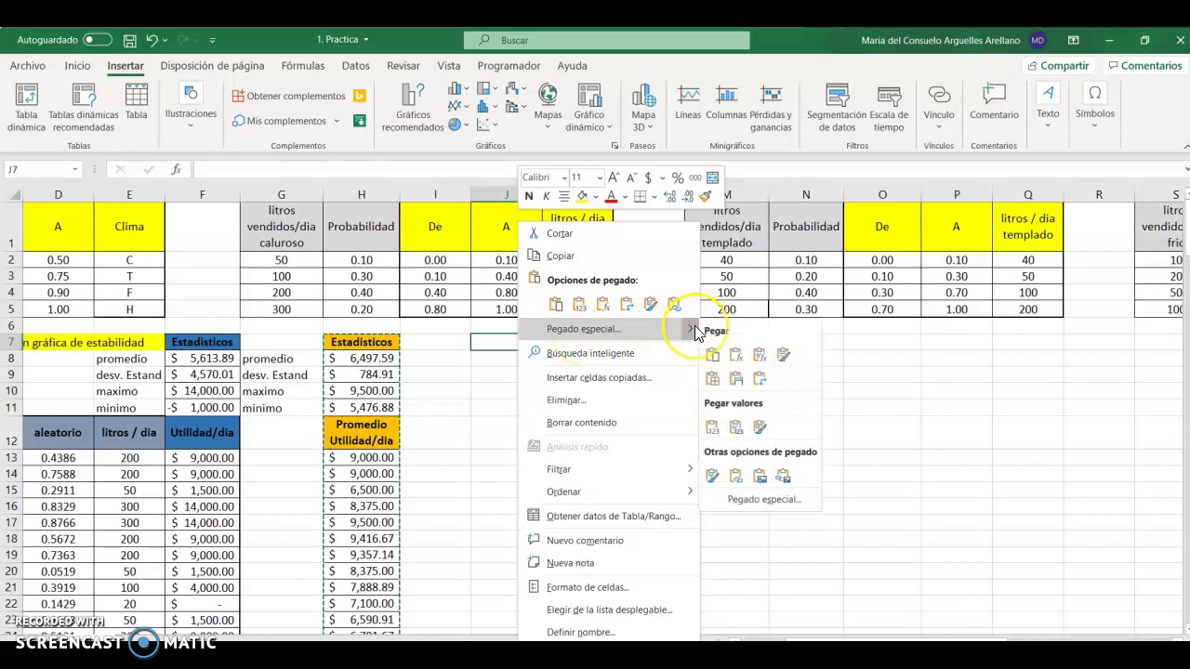
{"action": "left_click", "coordinate": [721, 426]}
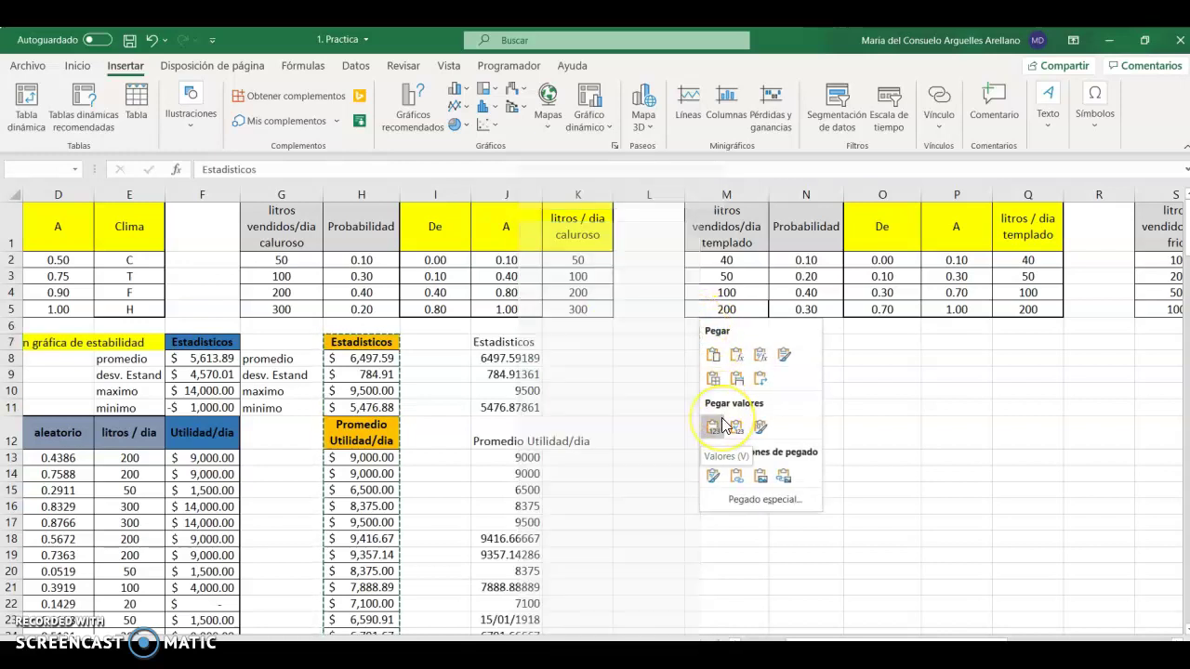
{"action": "left_click", "coordinate": [761, 426]}
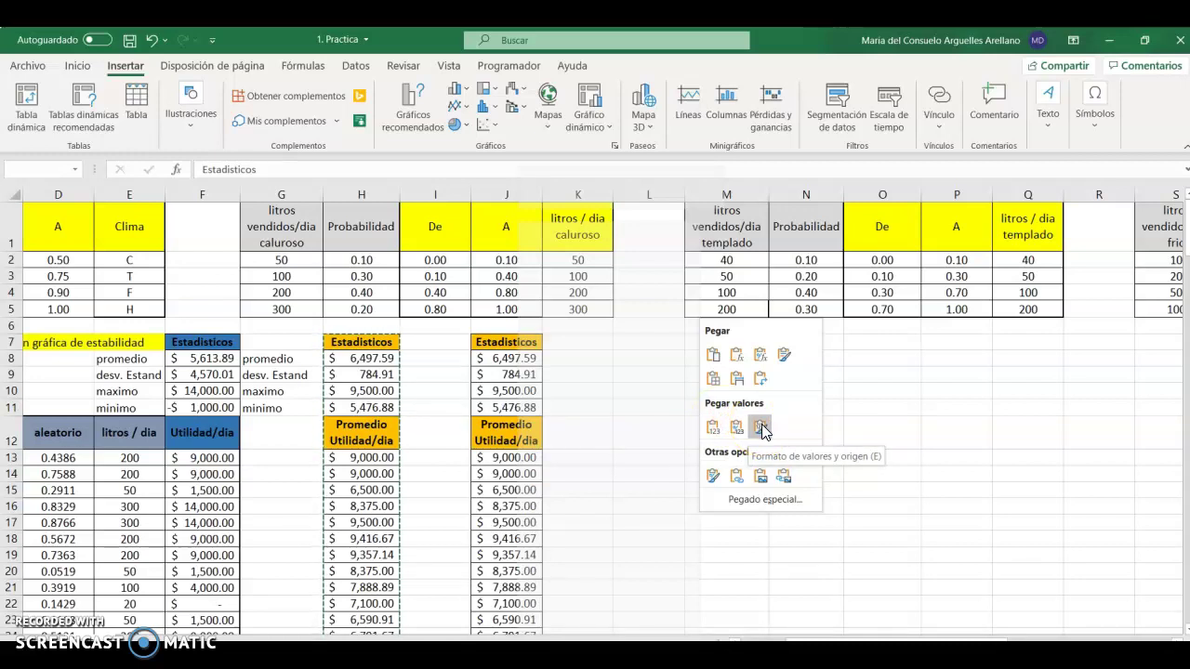
{"action": "left_click", "coordinate": [761, 426]}
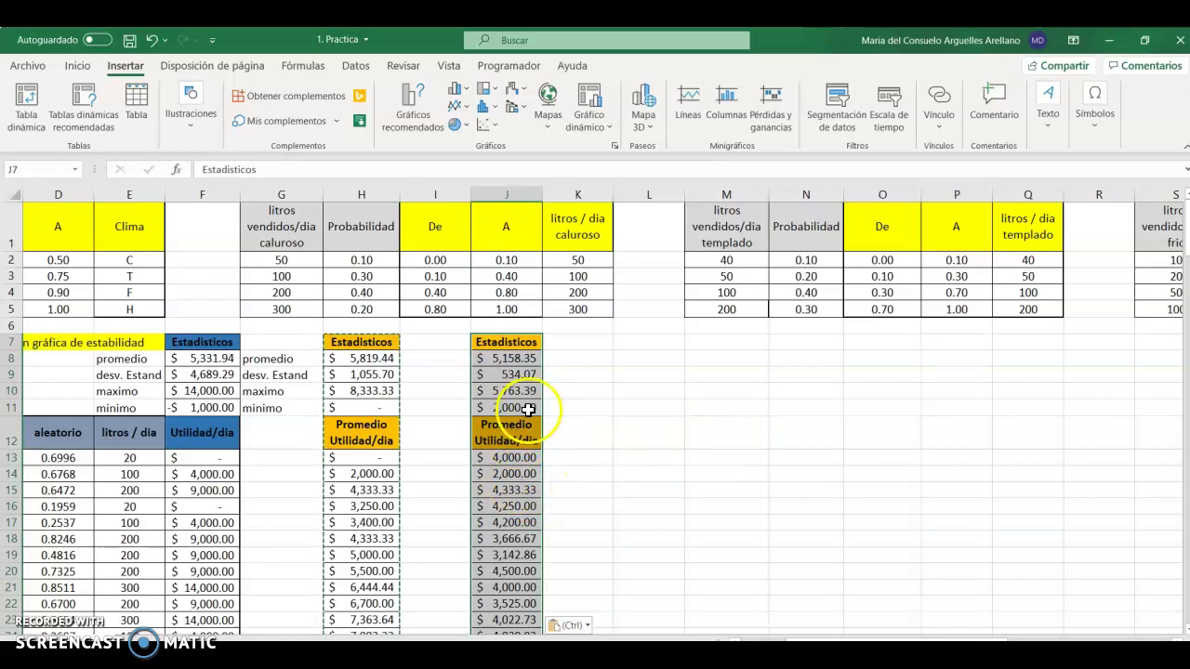
Step: Paste a second replica of the copied column at K7 as values with source formatting
{"action": "left_click", "coordinate": [577, 340]}
{"action": "right_click", "coordinate": [577, 340]}
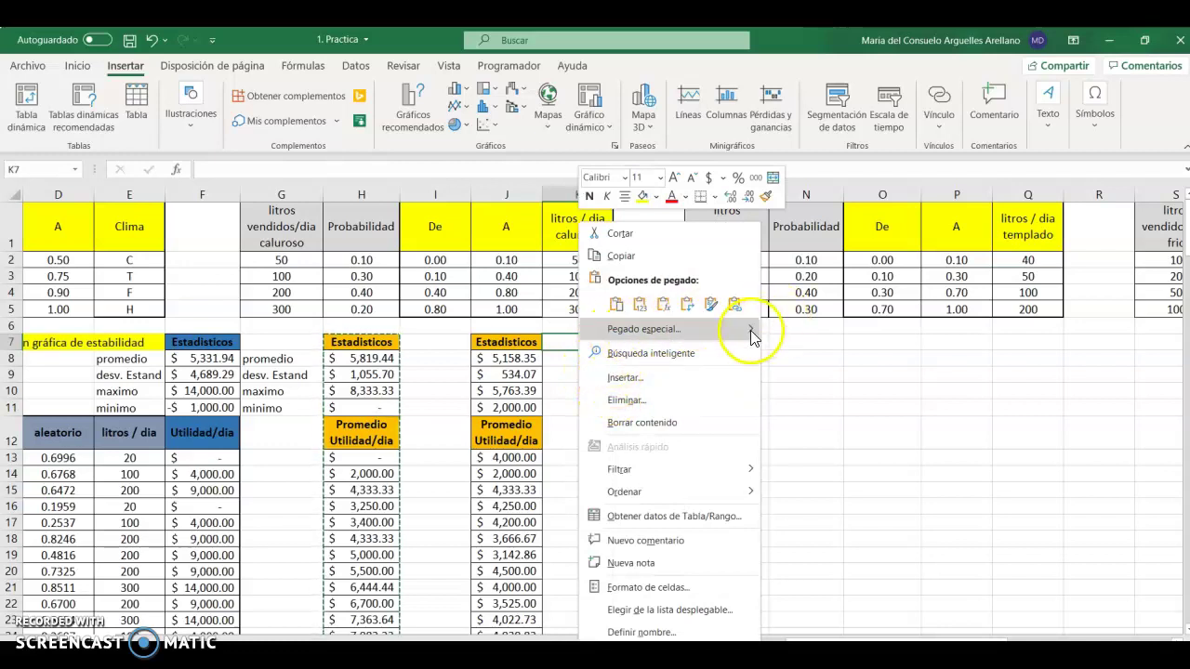
{"action": "mouse_move", "coordinate": [751, 329]}
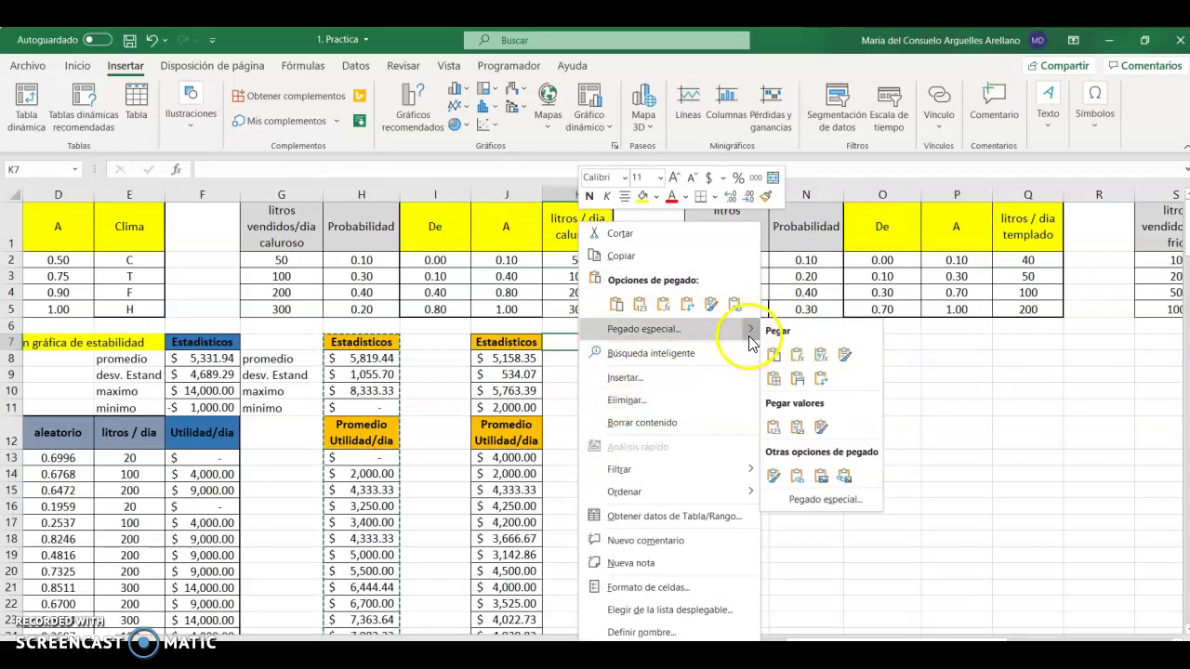
{"action": "left_click", "coordinate": [822, 427]}
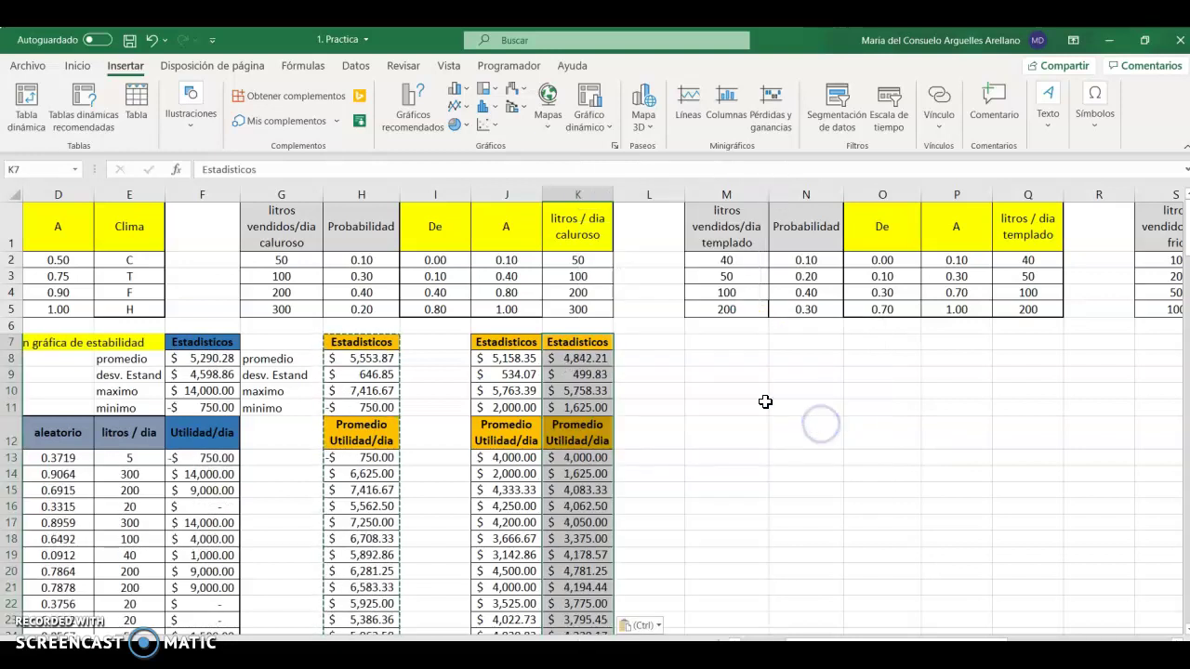
Step: Paste a third replica of the copied column at L7 as values with source formatting
{"action": "left_click", "coordinate": [643, 345]}
{"action": "right_click", "coordinate": [644, 345]}
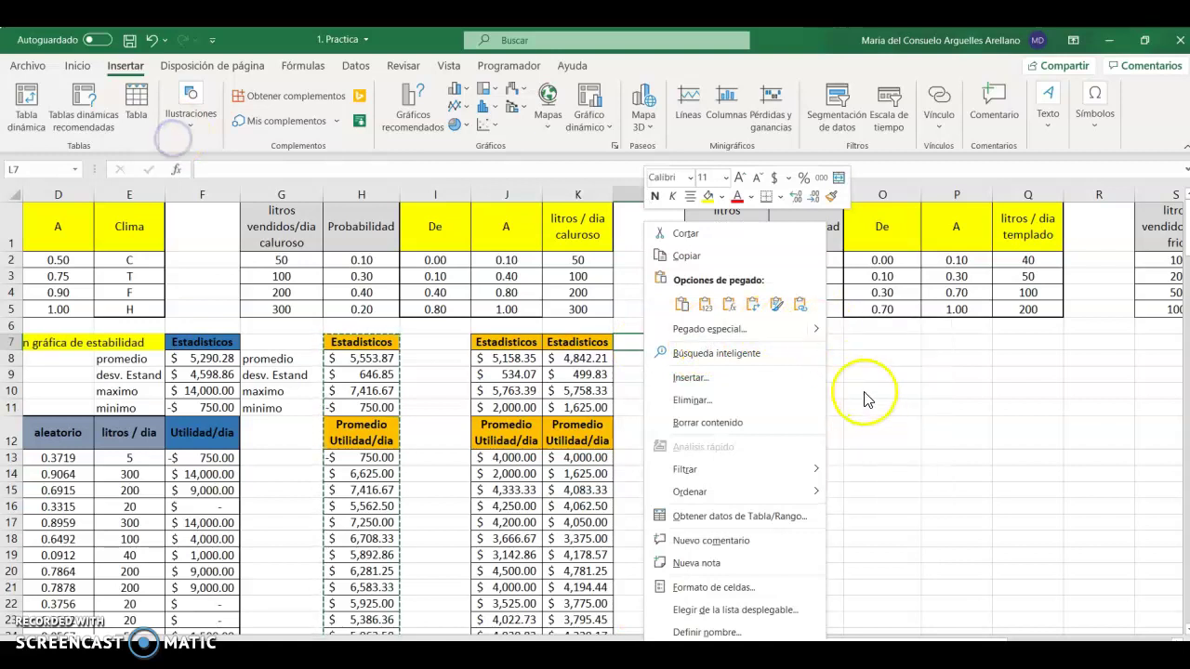
{"action": "mouse_move", "coordinate": [820, 337]}
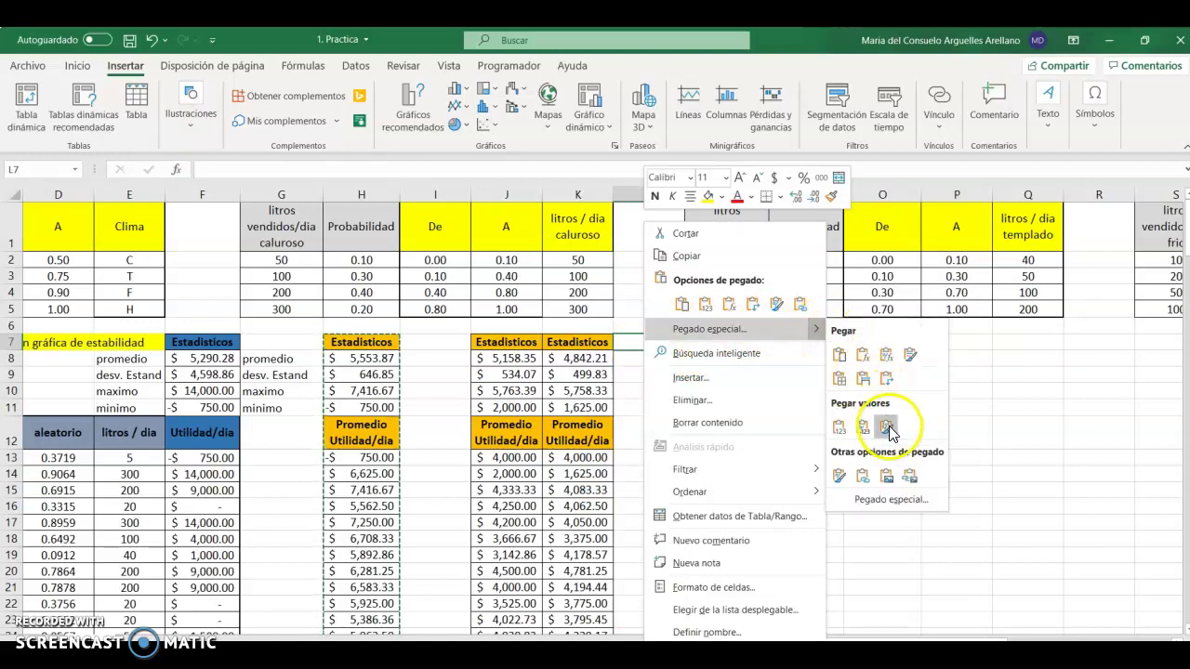
{"action": "left_click", "coordinate": [887, 427]}
Step: Paste a fourth replica of the copied column at M7 as values with source formatting
{"action": "left_click", "coordinate": [725, 344]}
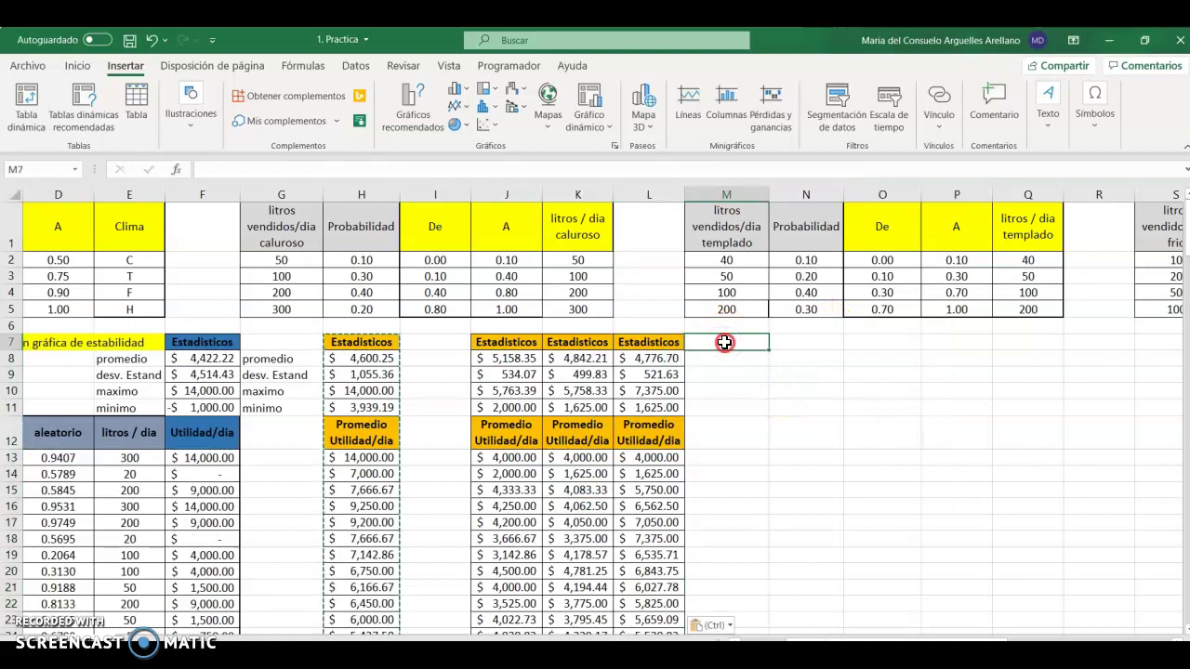
{"action": "right_click", "coordinate": [724, 343]}
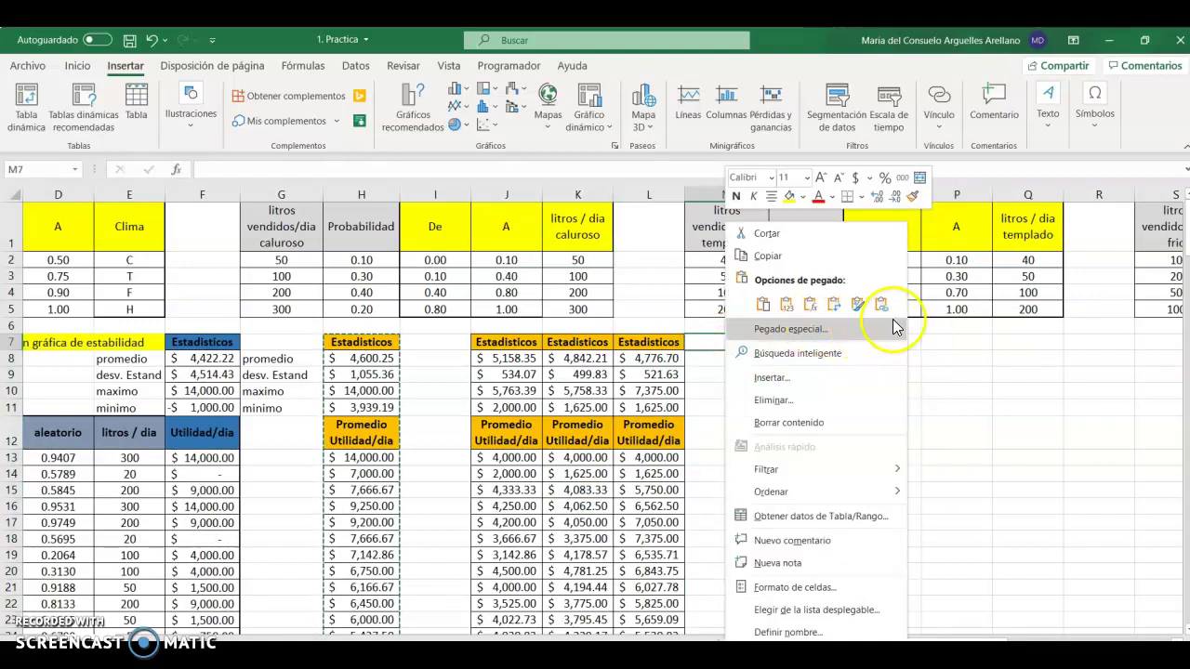
{"action": "mouse_move", "coordinate": [884, 327]}
{"action": "left_click", "coordinate": [967, 427]}
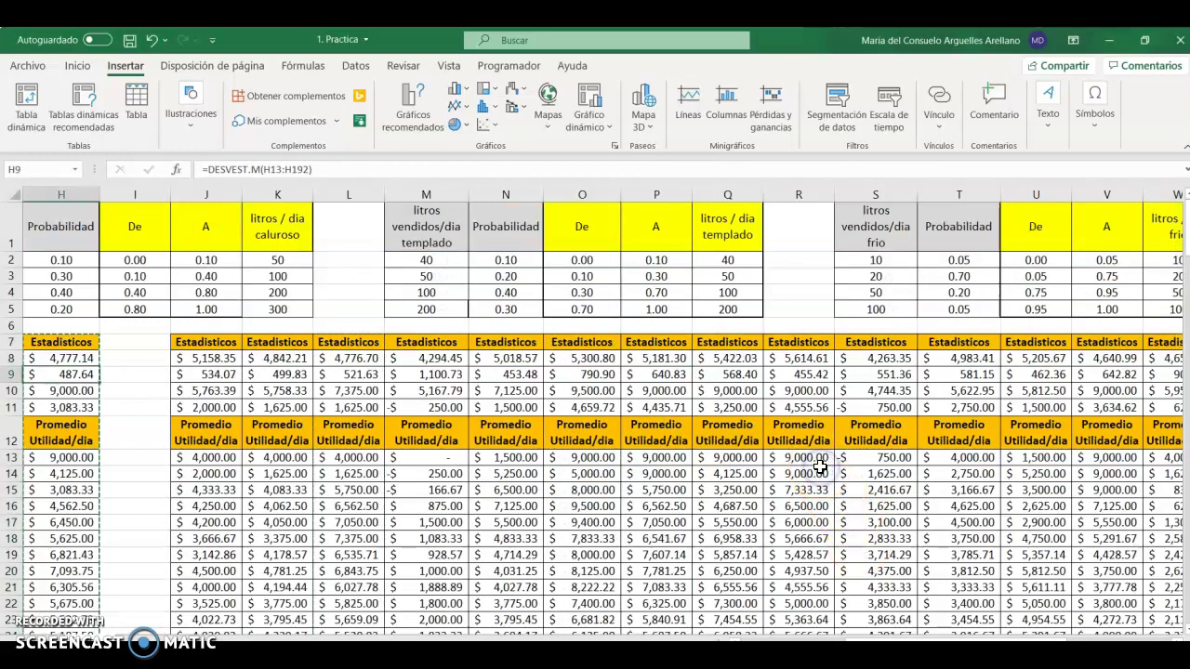
Step: Examine the statistics of the pasted replicas along row 9, from column H across to column X
{"action": "key", "text": "Right"}
{"action": "key", "text": "Right"}
{"action": "key", "text": "Right"}
{"action": "key", "text": "Right"}
{"action": "key", "text": "Right"}
{"action": "key", "text": "Right"}
{"action": "key", "text": "Right"}
{"action": "key", "text": "Right"}
{"action": "key", "text": "Right"}
{"action": "key", "text": "Right"}
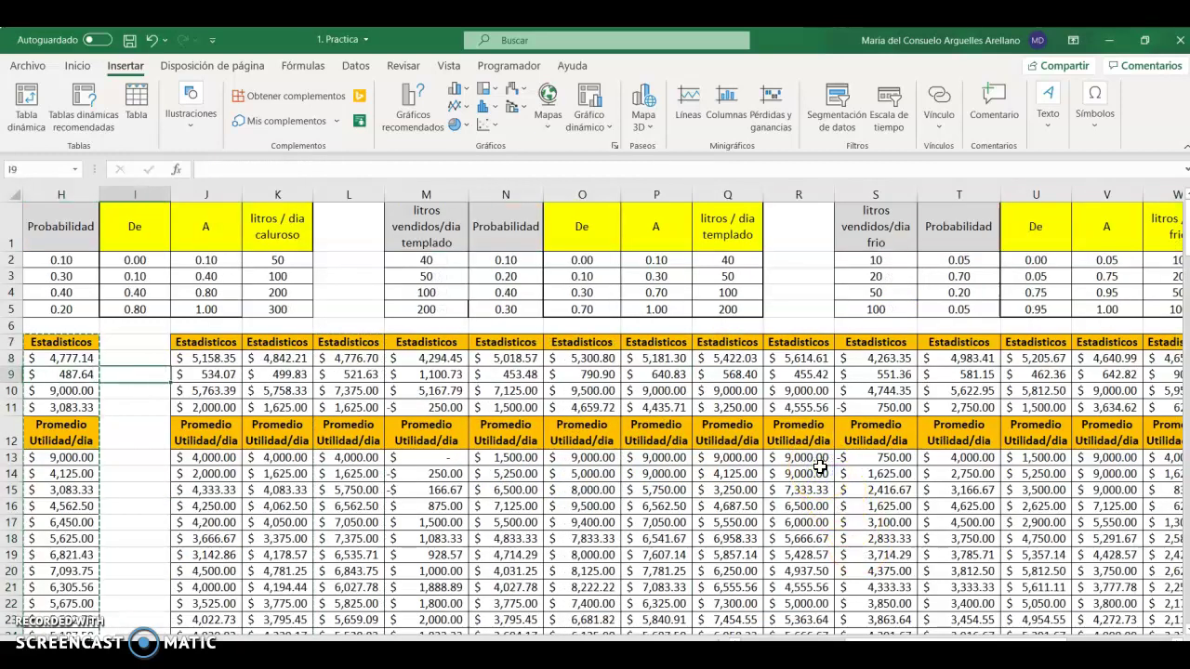
{"action": "key", "text": "Right"}
{"action": "key", "text": "Right"}
{"action": "key", "text": "Right"}
{"action": "key", "text": "Right"}
{"action": "key", "text": "Right"}
{"action": "key", "text": "Right"}
{"action": "key", "text": "Right"}
{"action": "key", "text": "Right"}
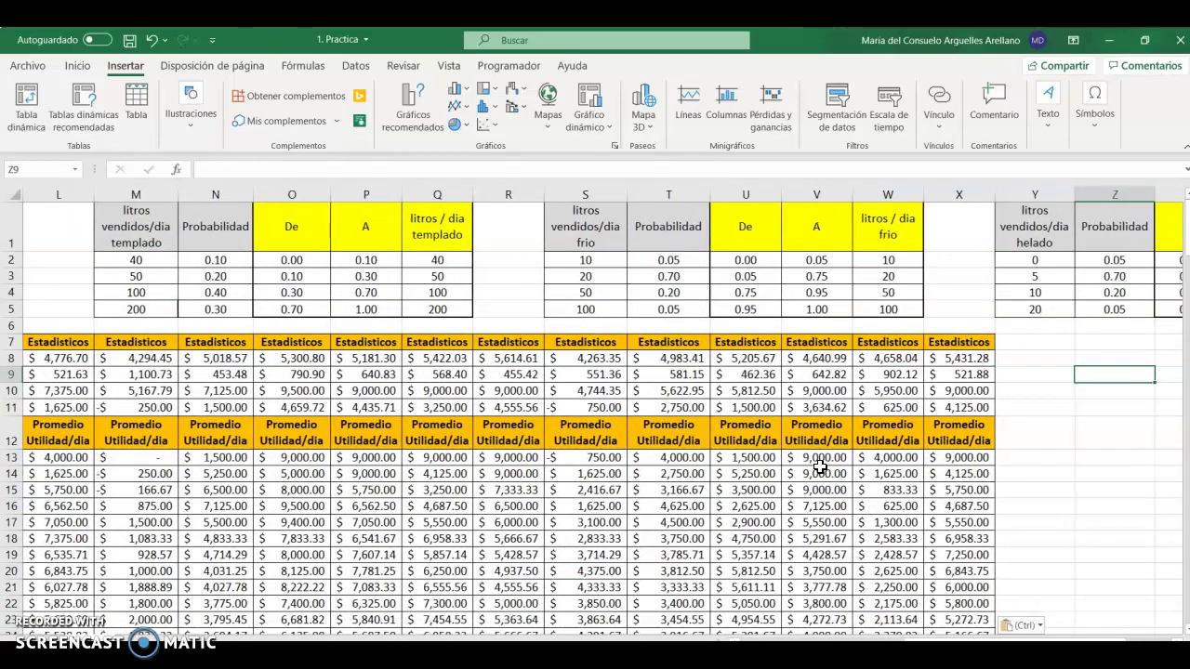
{"action": "key", "text": "Left"}
{"action": "key", "text": "Left"}
{"action": "key", "text": "Left"}
{"action": "key", "text": "Left"}
{"action": "key", "text": "Left"}
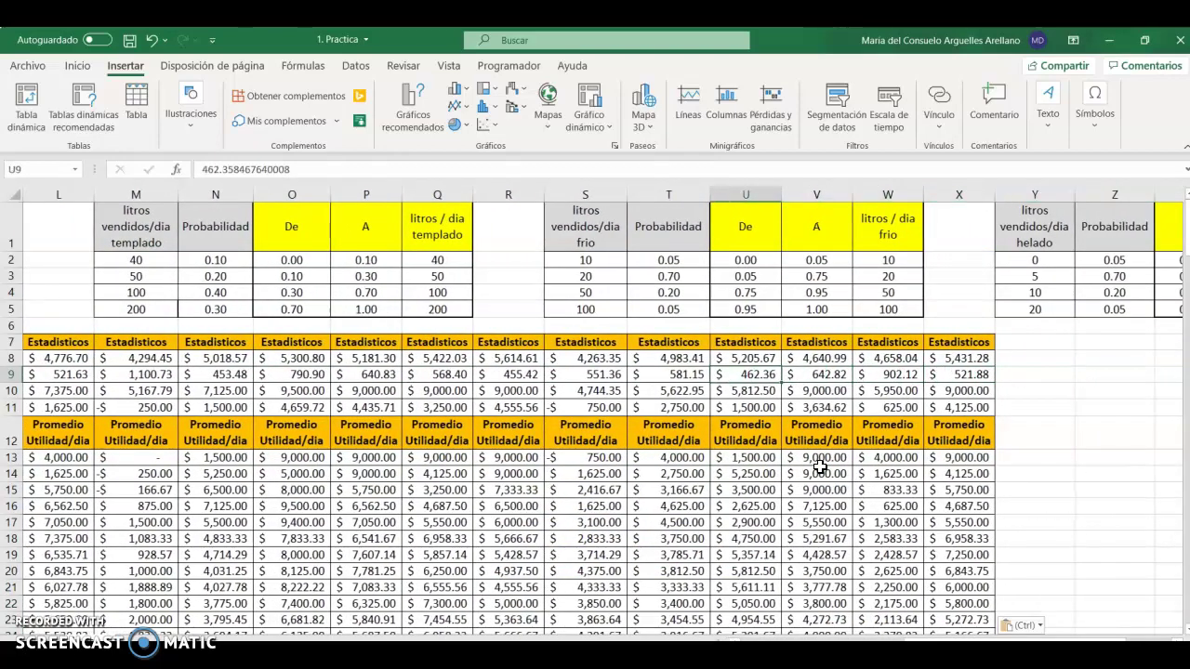
Step: Copy the "Promedio Utilidad/dia" header from X12 into Y12
{"action": "left_click", "coordinate": [972, 447]}
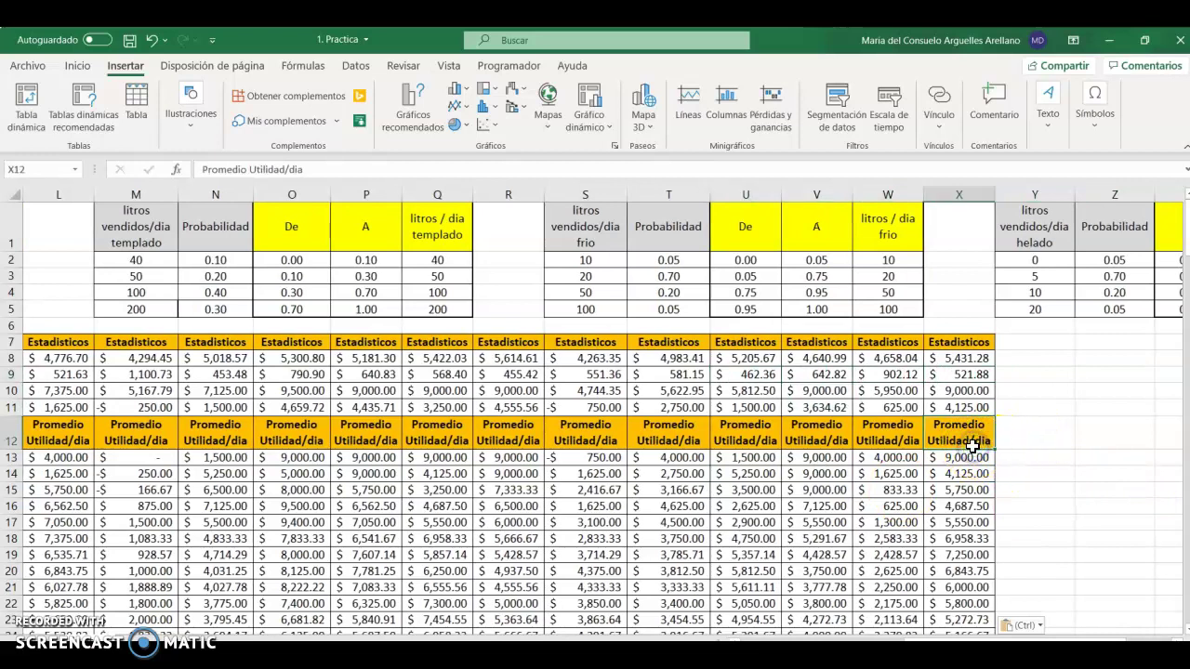
{"action": "key", "text": "ctrl+c"}
{"action": "key", "text": "Right"}
{"action": "key", "text": "ctrl+v"}
{"action": "key", "text": "Down"}
{"action": "key", "text": "Down"}
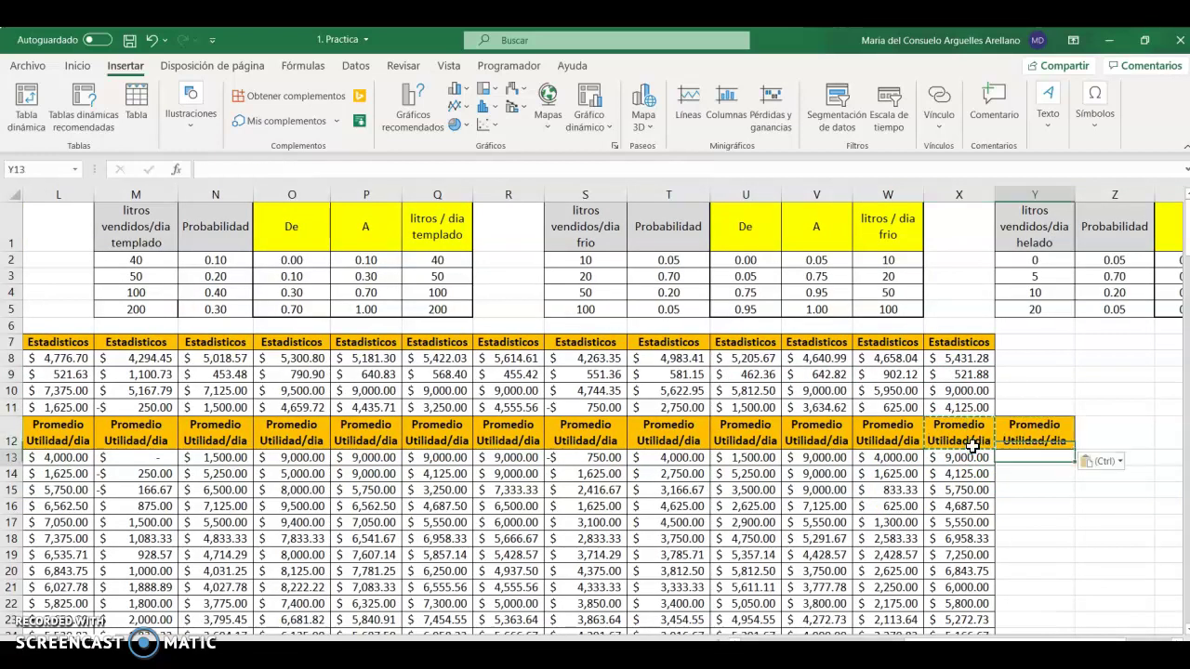
{"action": "key", "text": "Up"}
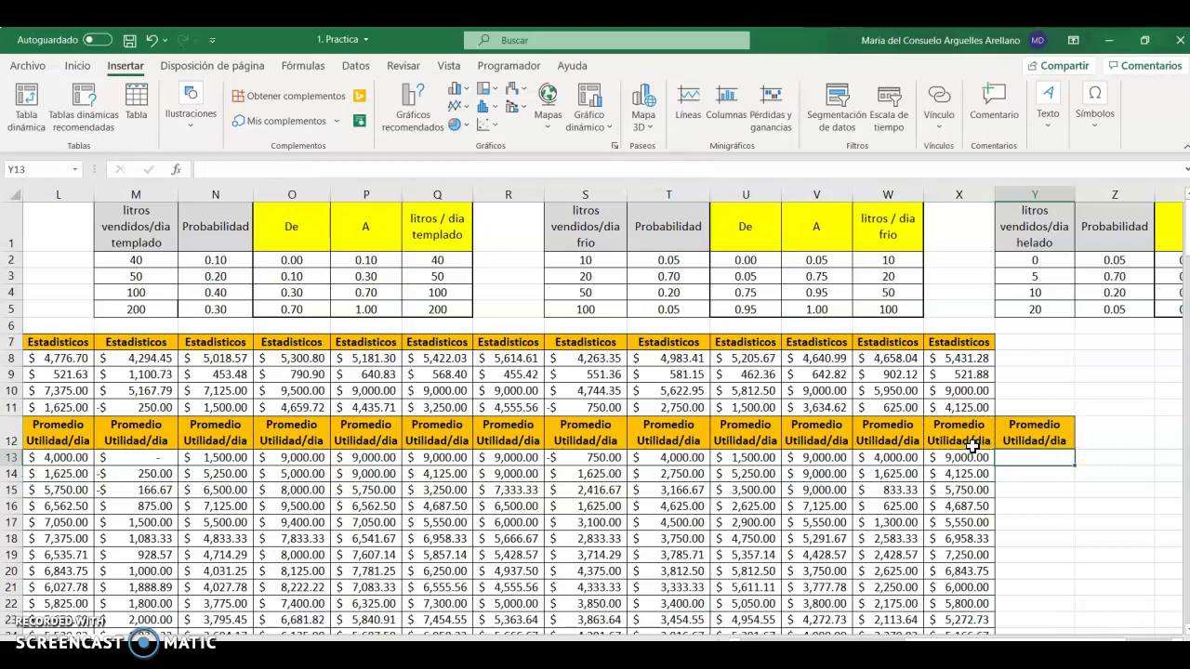
Step: Copy the replica averages in J8:X8 and paste them transposed as a column starting at Y13
{"action": "left_click", "coordinate": [933, 360]}
{"action": "key", "text": "Left"}
{"action": "key", "text": "Left"}
{"action": "key", "text": "Left"}
{"action": "key", "text": "Left"}
{"action": "key", "text": "Left"}
{"action": "key", "text": "Left"}
{"action": "key", "text": "Left"}
{"action": "key", "text": "Left"}
{"action": "key", "text": "Left"}
{"action": "key", "text": "Left"}
{"action": "key", "text": "Left"}
{"action": "key", "text": "Left"}
{"action": "key", "text": "Left"}
{"action": "key", "text": "Left"}
{"action": "key", "text": "Left"}
{"action": "key", "text": "Left"}
{"action": "key", "text": "Left"}
{"action": "key", "text": "Left"}
{"action": "key", "text": "Left"}
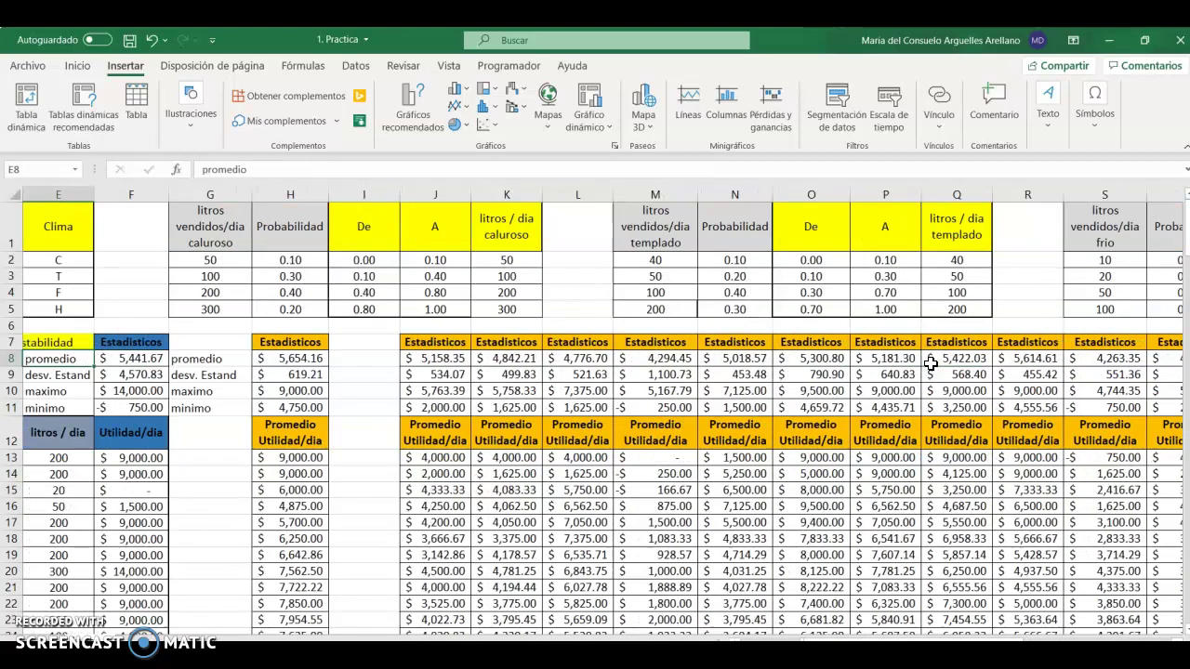
{"action": "left_click_drag", "start_coordinate": [435, 359], "coordinate": [979, 366]}
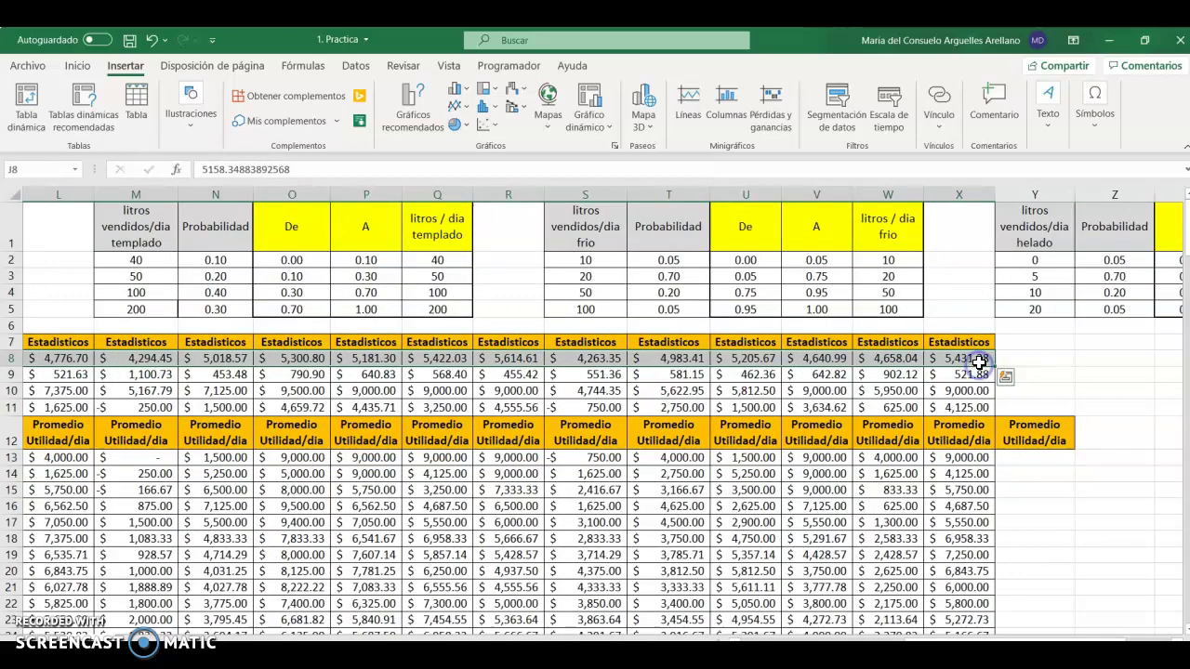
{"action": "left_click", "coordinate": [1051, 459]}
{"action": "right_click", "coordinate": [1052, 460]}
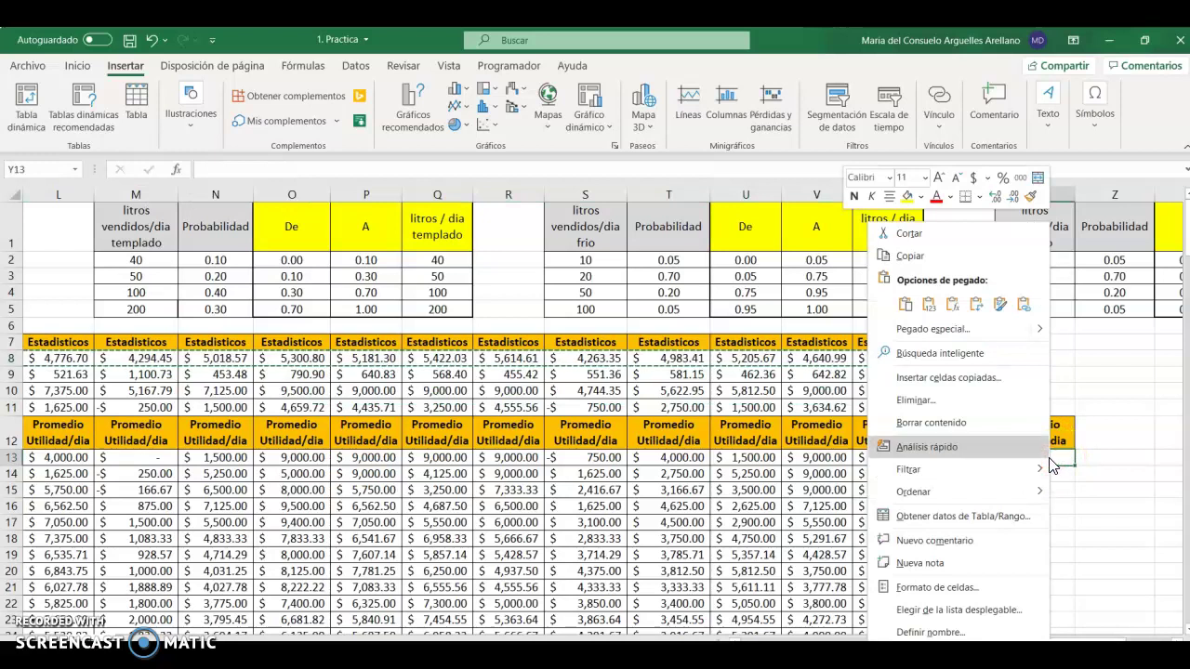
{"action": "left_click", "coordinate": [906, 305]}
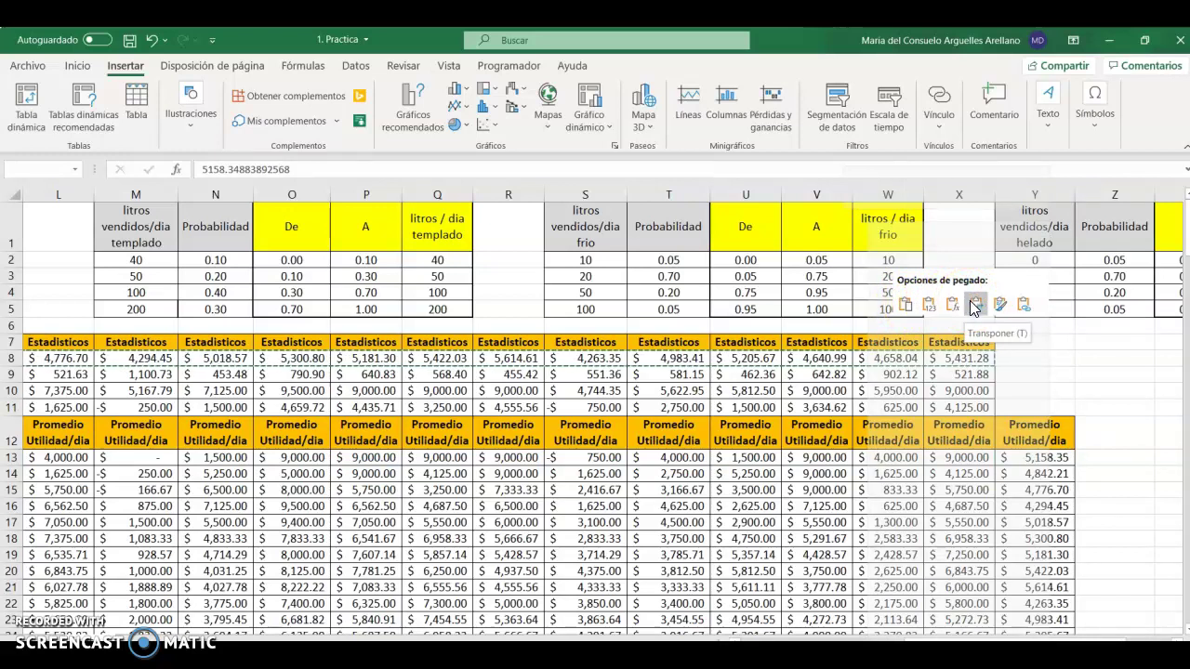
{"action": "left_click", "coordinate": [973, 308]}
{"action": "left_click", "coordinate": [1029, 458]}
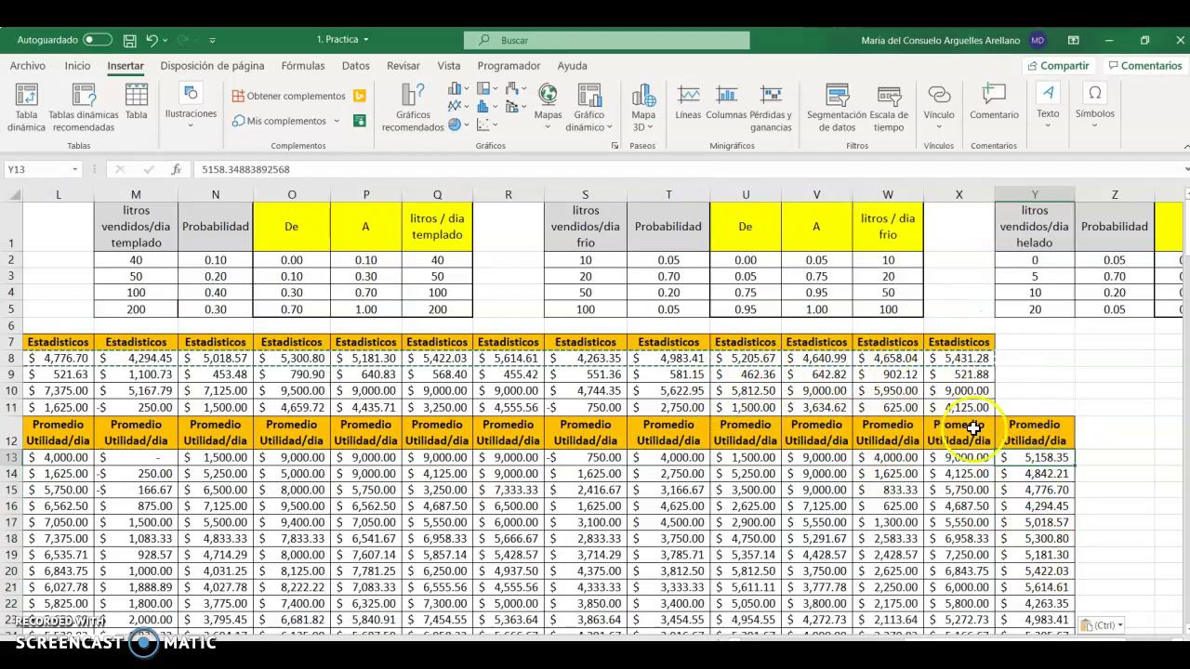
Step: Examine the transposed averages in column Y from the header down to the end of the list
{"action": "left_click", "coordinate": [1049, 518]}
{"action": "key", "text": "Right"}
{"action": "key", "text": "Right"}
{"action": "key", "text": "Down"}
{"action": "key", "text": "Down"}
{"action": "key", "text": "Down"}
{"action": "key", "text": "Down"}
{"action": "key", "text": "Down"}
{"action": "key", "text": "Down"}
{"action": "key", "text": "Down"}
{"action": "key", "text": "Down"}
{"action": "key", "text": "Down"}
{"action": "key", "text": "Down"}
{"action": "key", "text": "Down"}
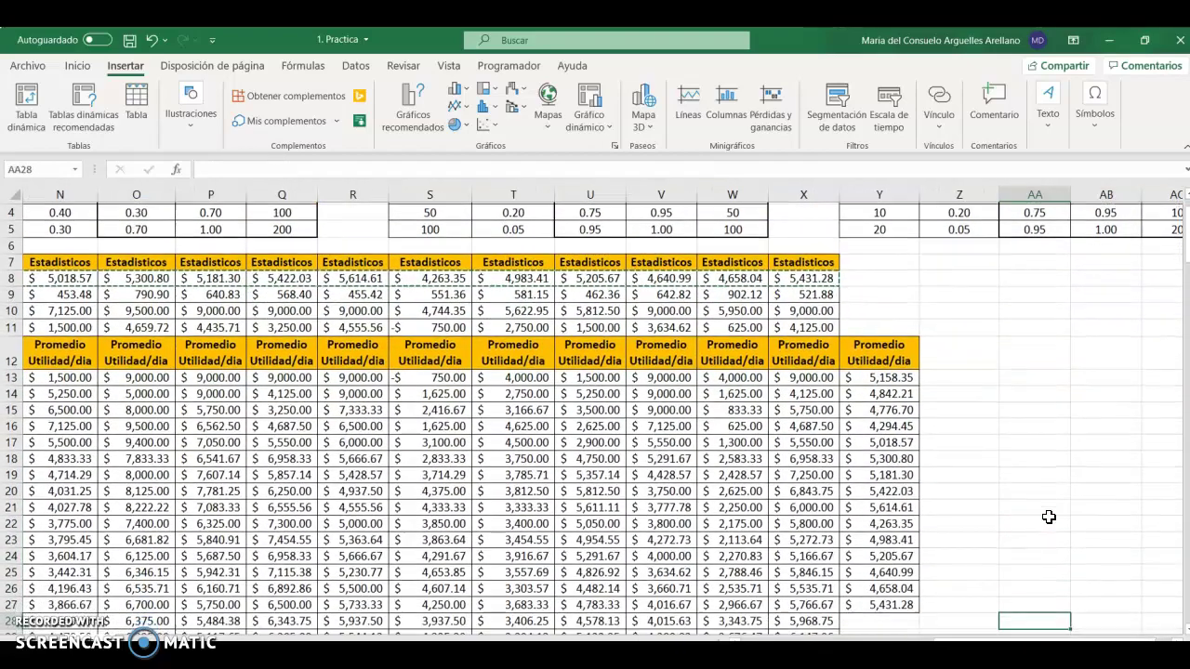
{"action": "key", "text": "Up"}
{"action": "key", "text": "Up"}
{"action": "key", "text": "Up"}
{"action": "key", "text": "Up"}
{"action": "key", "text": "Up"}
{"action": "key", "text": "Up"}
{"action": "key", "text": "Up"}
{"action": "key", "text": "Up"}
{"action": "key", "text": "Up"}
{"action": "key", "text": "Up"}
{"action": "key", "text": "Up"}
{"action": "key", "text": "Up"}
{"action": "key", "text": "Up"}
{"action": "key", "text": "Up"}
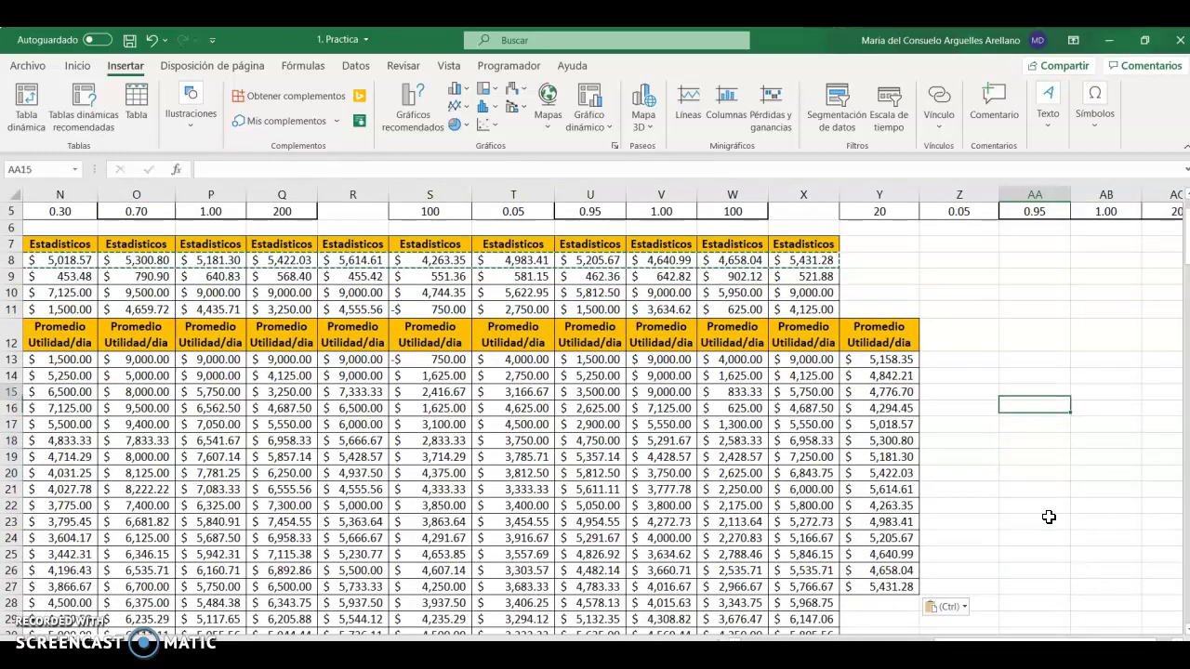
Step: Enter the formula =PROMEDIO(Y13:Y27) in Z14 and check the range it references
{"action": "key", "text": "Left"}
{"action": "type", "text": "=p"}
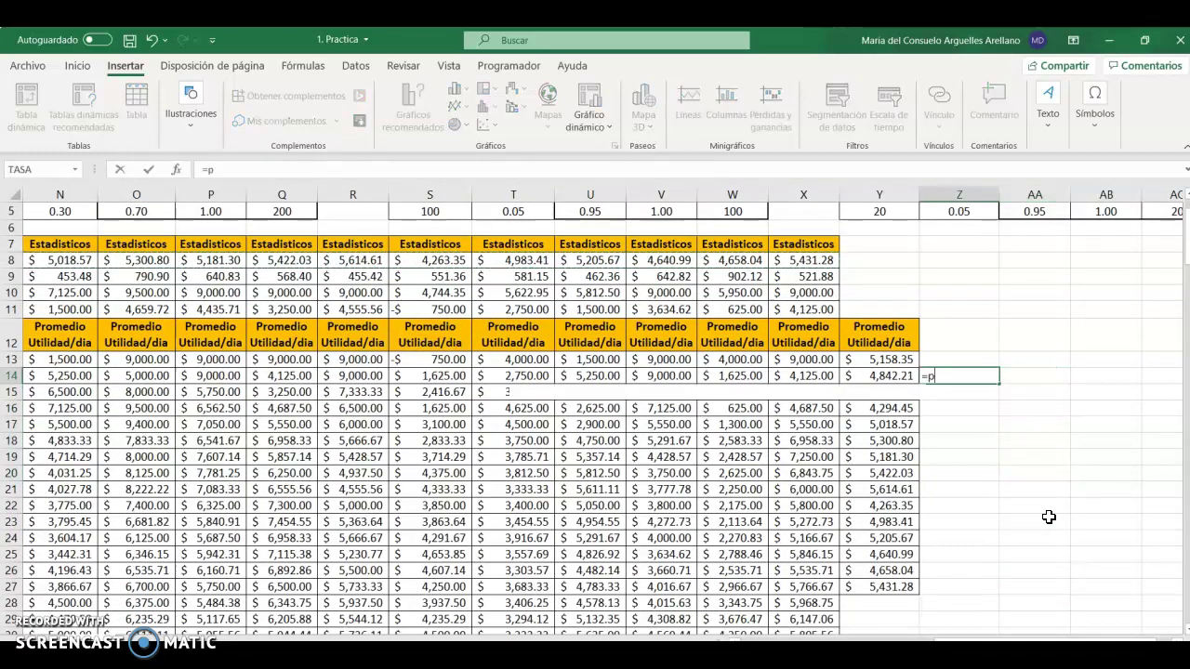
{"action": "type", "text": "romedio"}
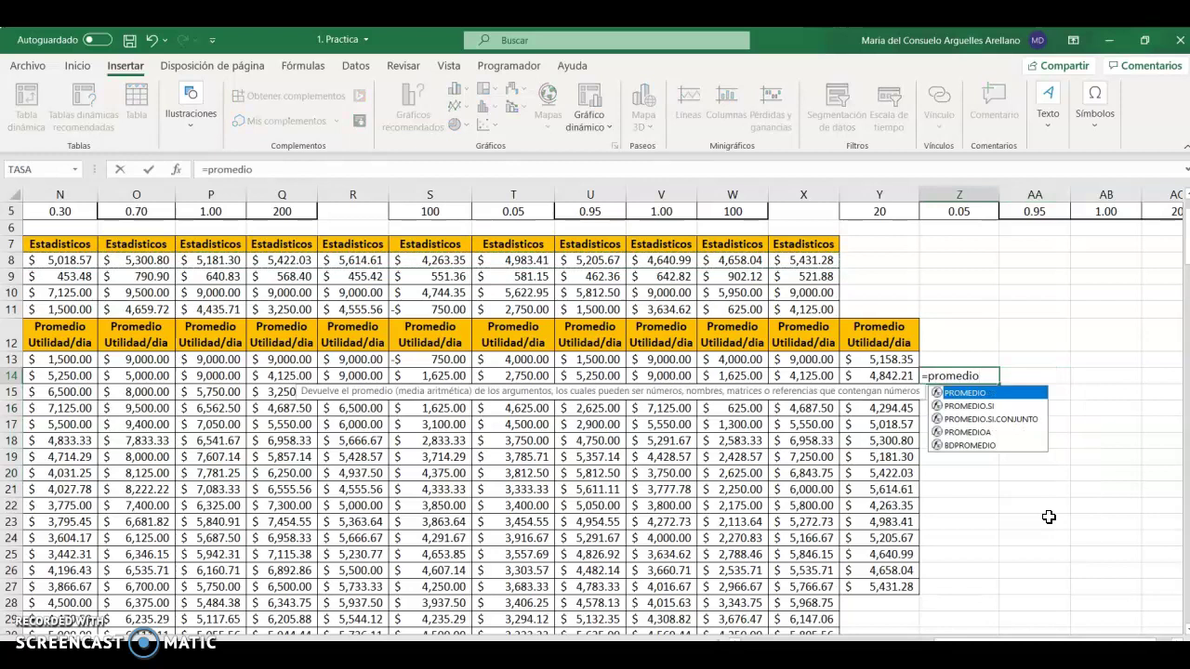
{"action": "type", "text": "("}
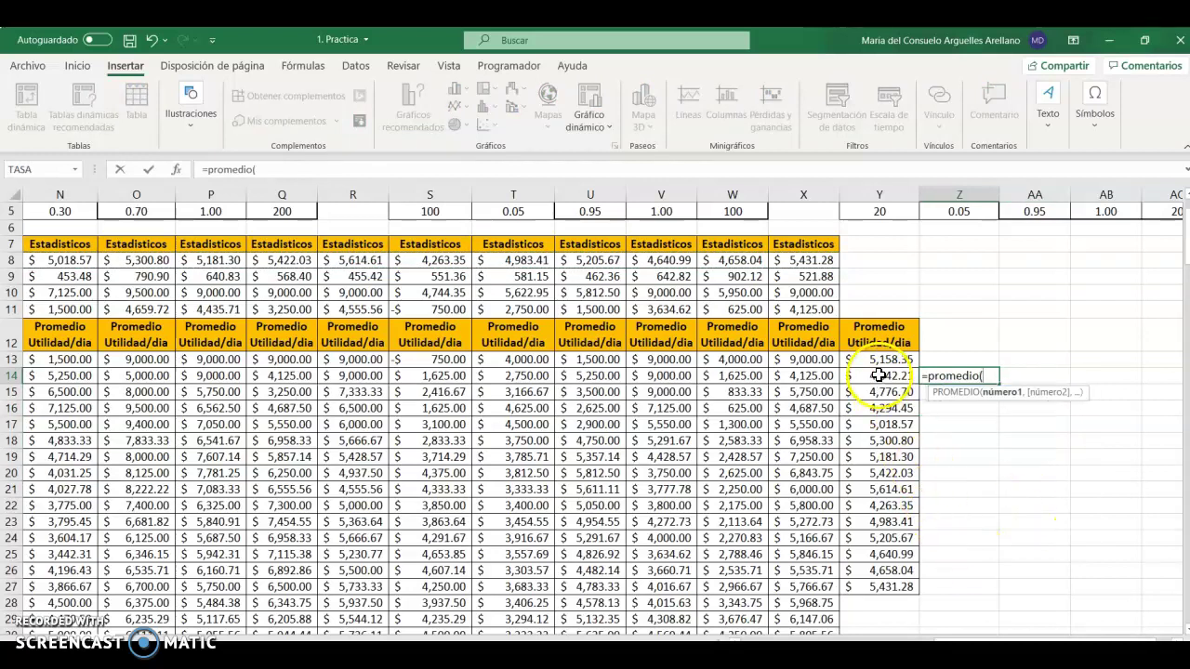
{"action": "left_click_drag", "start_coordinate": [878, 360], "coordinate": [880, 584]}
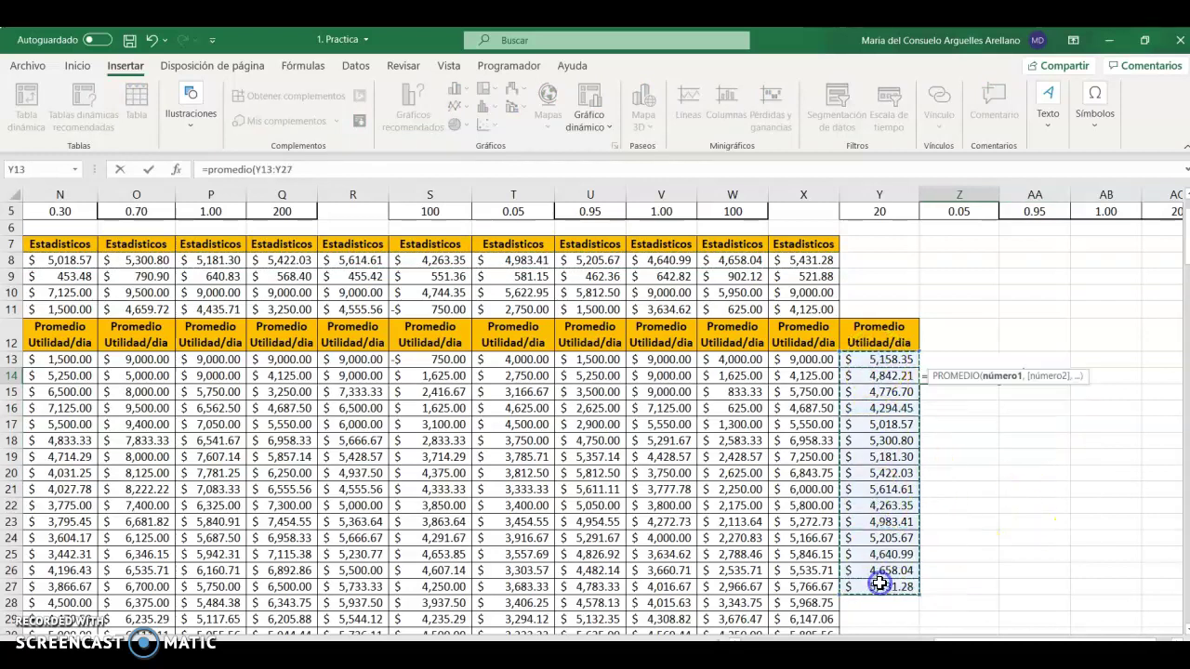
{"action": "type", "text": ")"}
{"action": "key", "text": "Return"}
{"action": "key", "text": "Up"}
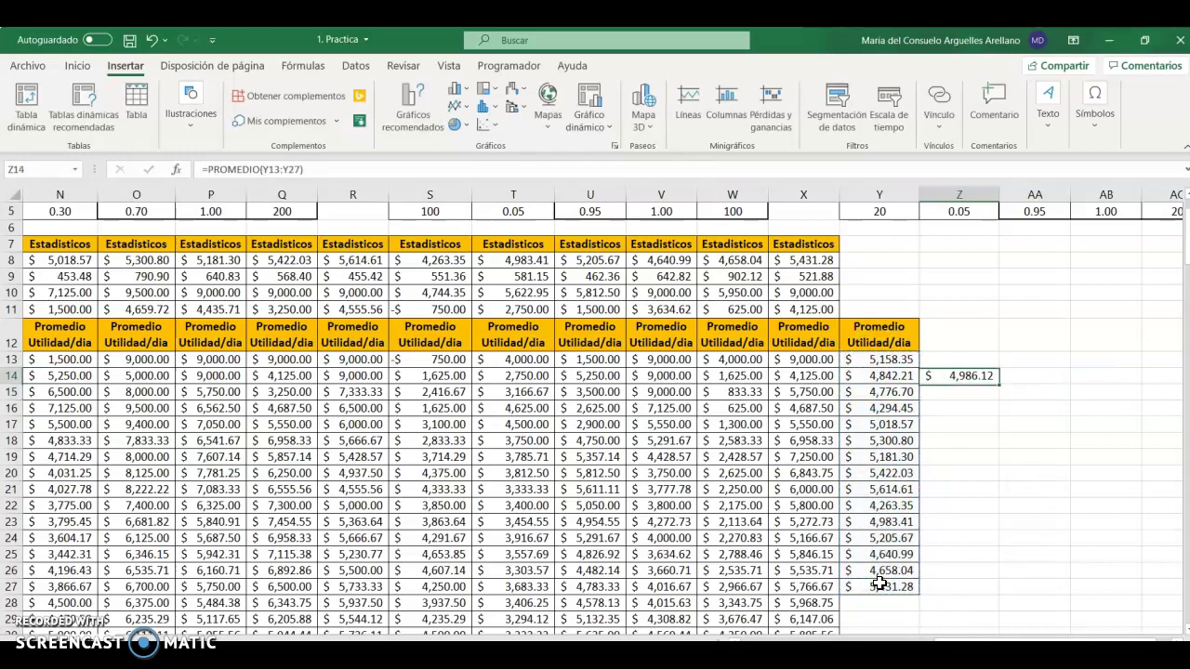
{"action": "key", "text": "F2"}
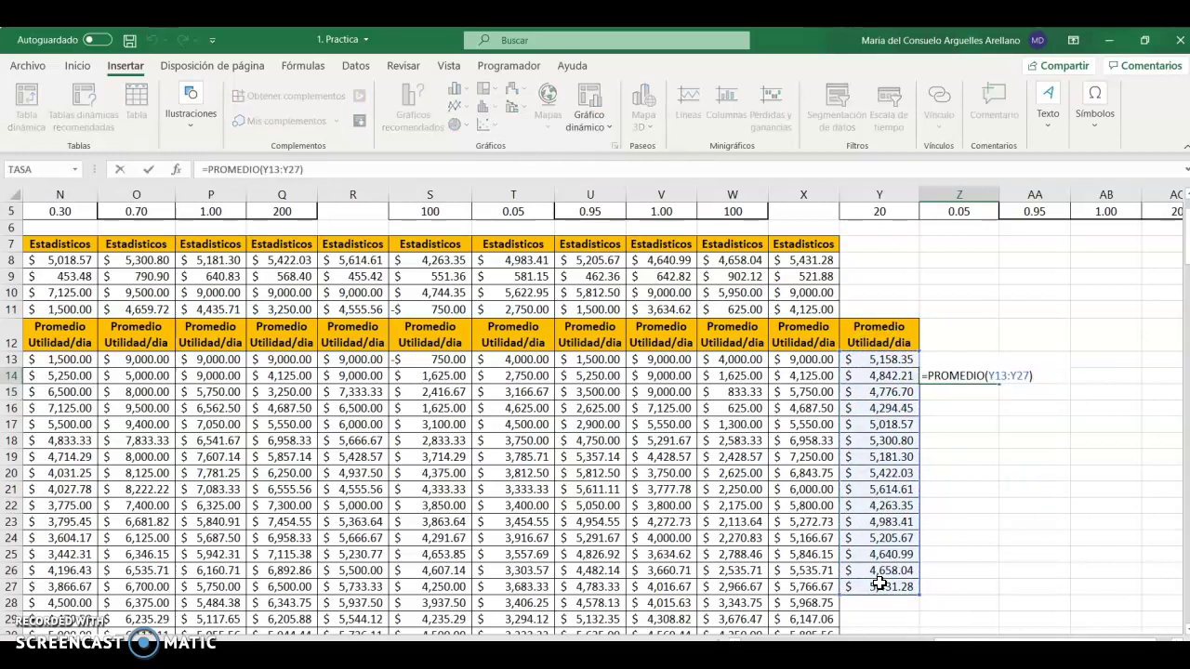
{"action": "key", "text": "Return"}
{"action": "key", "text": "Up"}
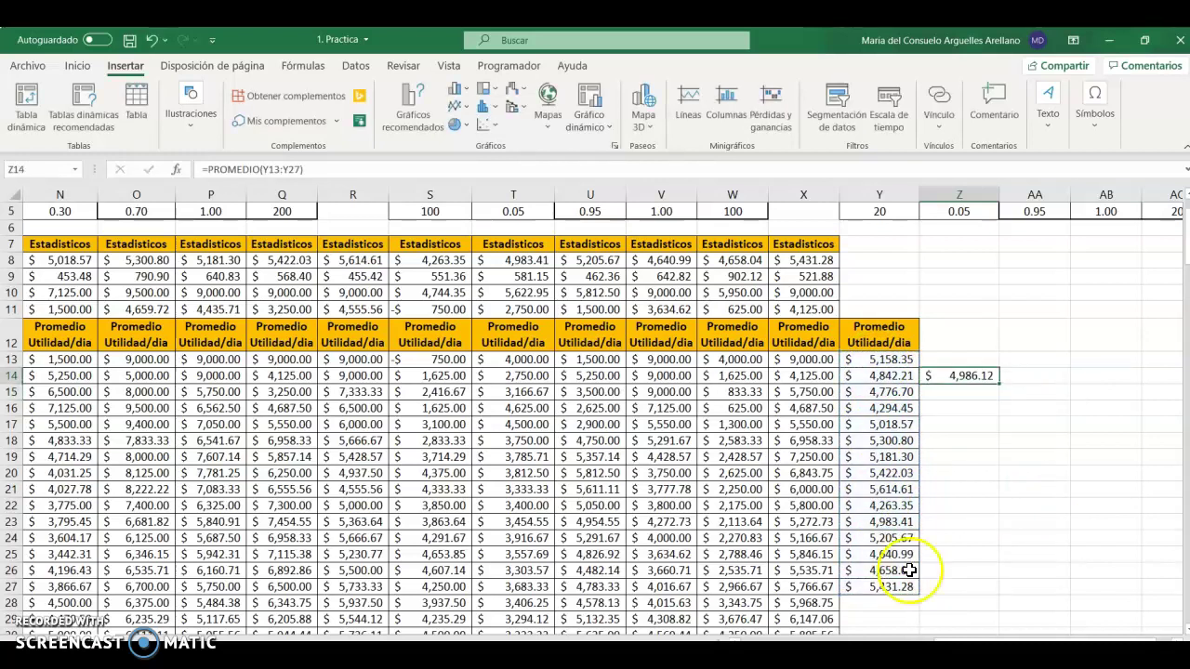
Step: Move the average formula to AA14 and label Z14 "Promedio" and Z15 "Desvest"
{"action": "left_click_drag", "start_coordinate": [975, 380], "coordinate": [1010, 376]}
{"action": "left_click", "coordinate": [969, 374]}
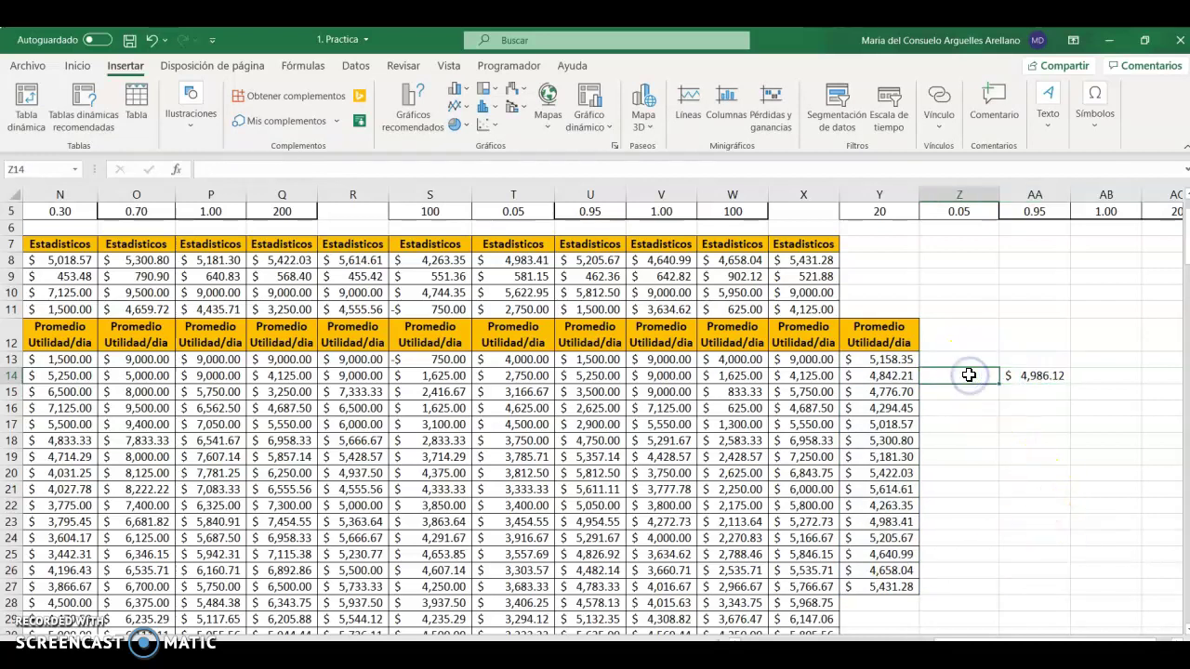
{"action": "type", "text": "Pr"}
{"action": "type", "text": "dio"}
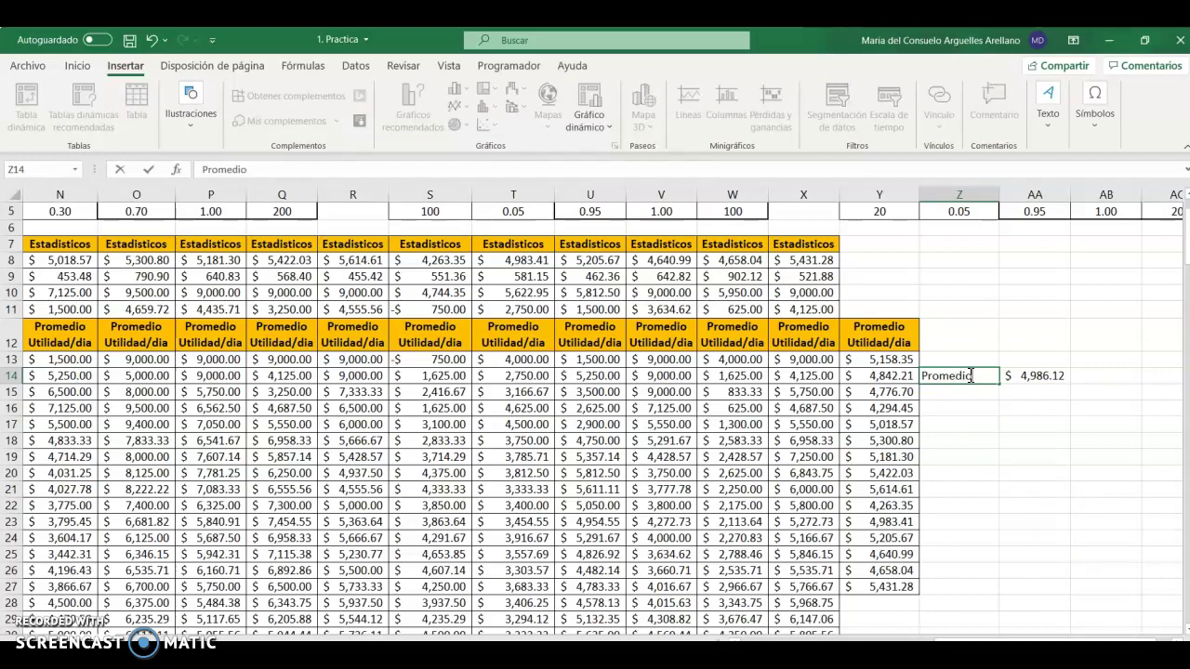
{"action": "key", "text": "Return"}
{"action": "type", "text": "Desves"}
{"action": "key", "text": "Return"}
Step: Calculate the sample standard deviation in AA15 with =DESVEST.M(Y13:Y27)
{"action": "key", "text": "Up"}
{"action": "key", "text": "Right"}
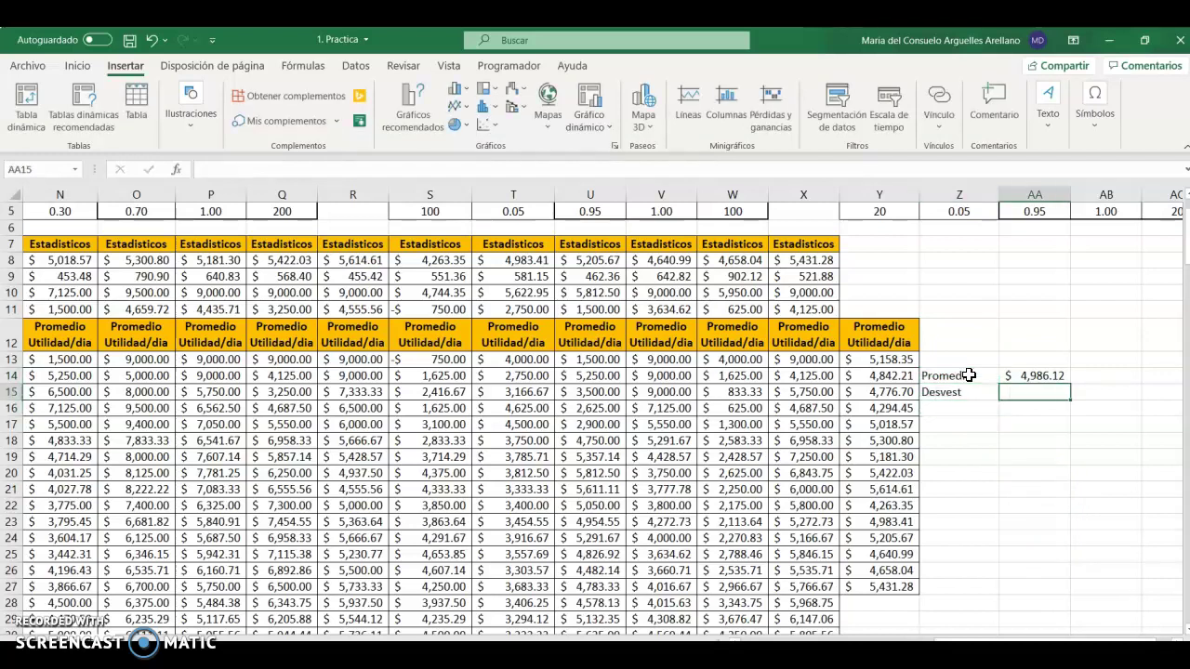
{"action": "type", "text": "=desve"}
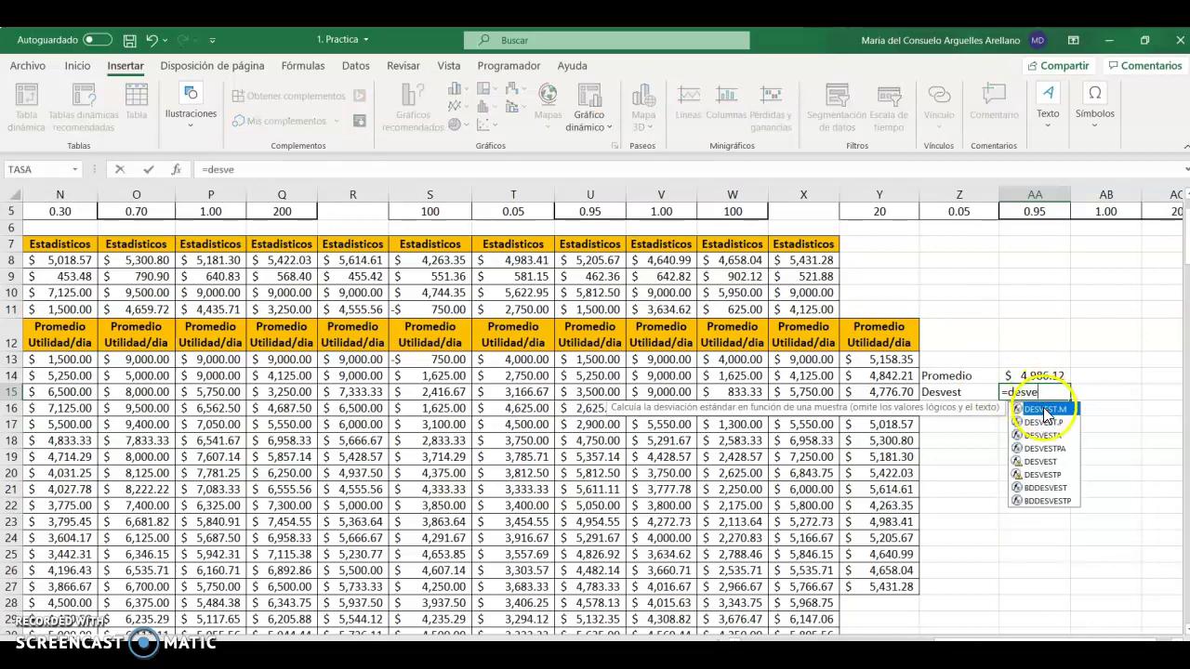
{"action": "double_click", "coordinate": [1046, 409]}
{"action": "left_click", "coordinate": [888, 360]}
{"action": "left_click_drag", "start_coordinate": [896, 391], "coordinate": [896, 578]}
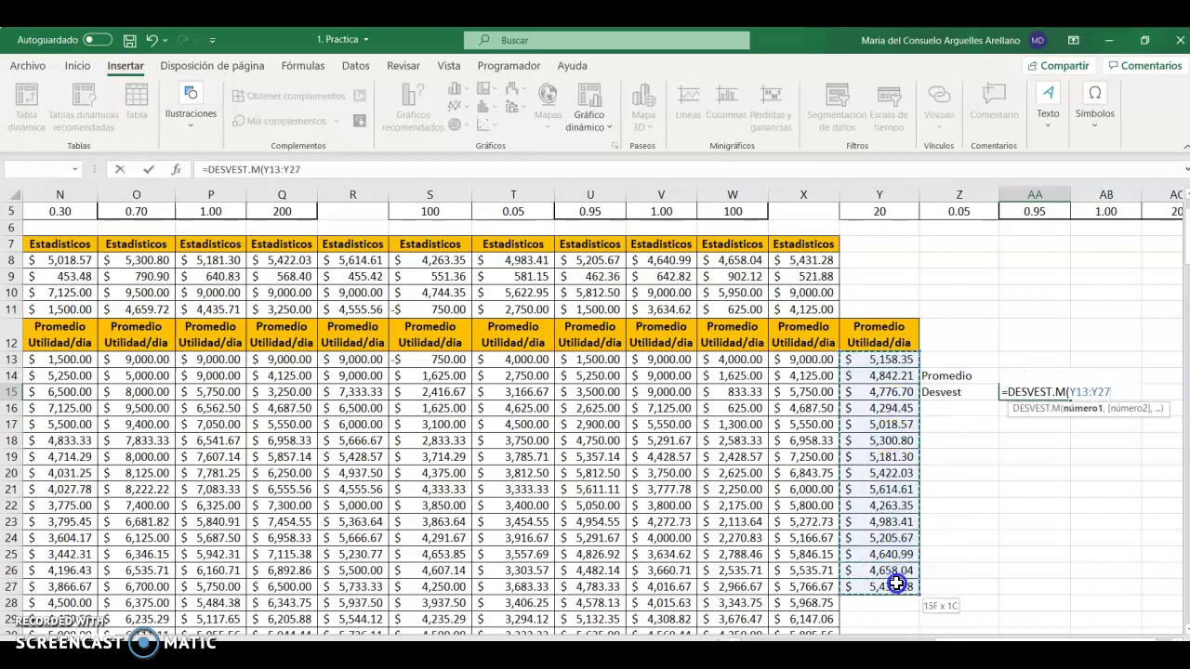
{"action": "key", "text": "Return"}
{"action": "key", "text": "Up"}
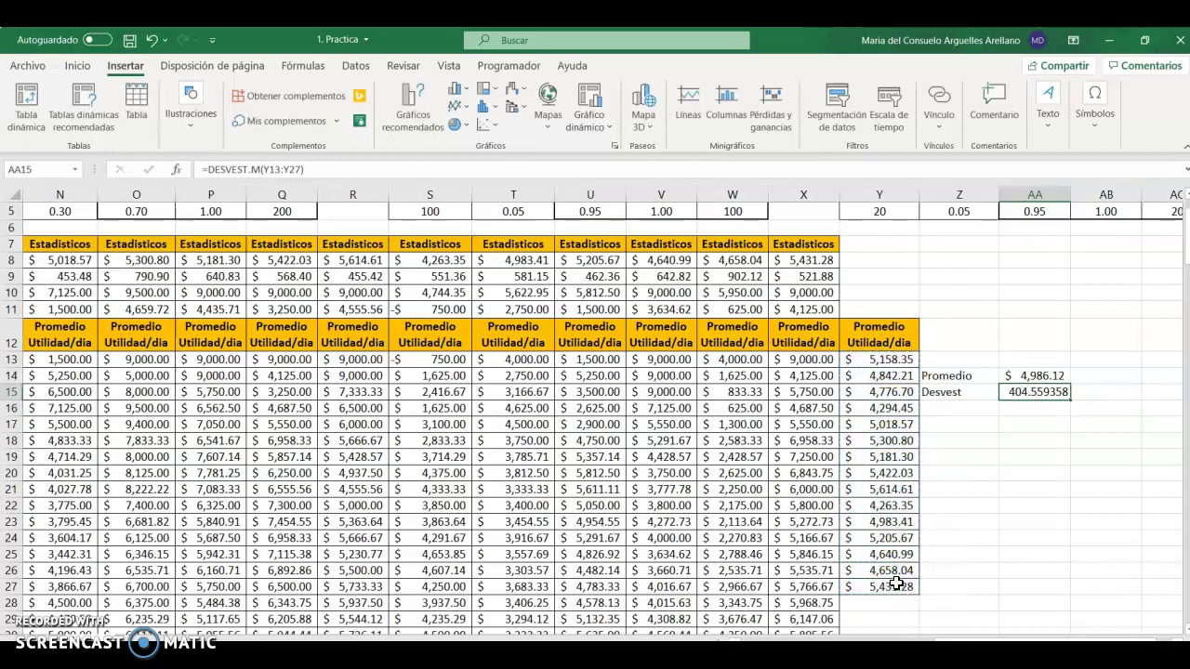
Step: Copy the accounting format of the average in AA14 to the standard deviation in AA15
{"action": "left_click", "coordinate": [1041, 377]}
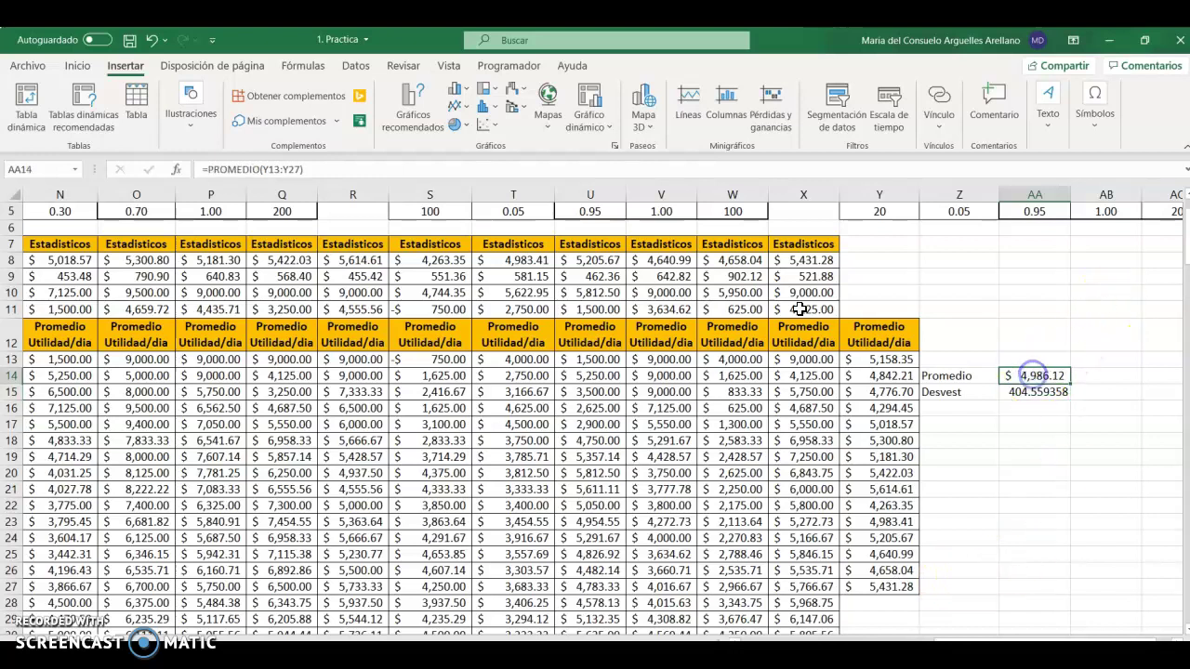
{"action": "left_click", "coordinate": [77, 65]}
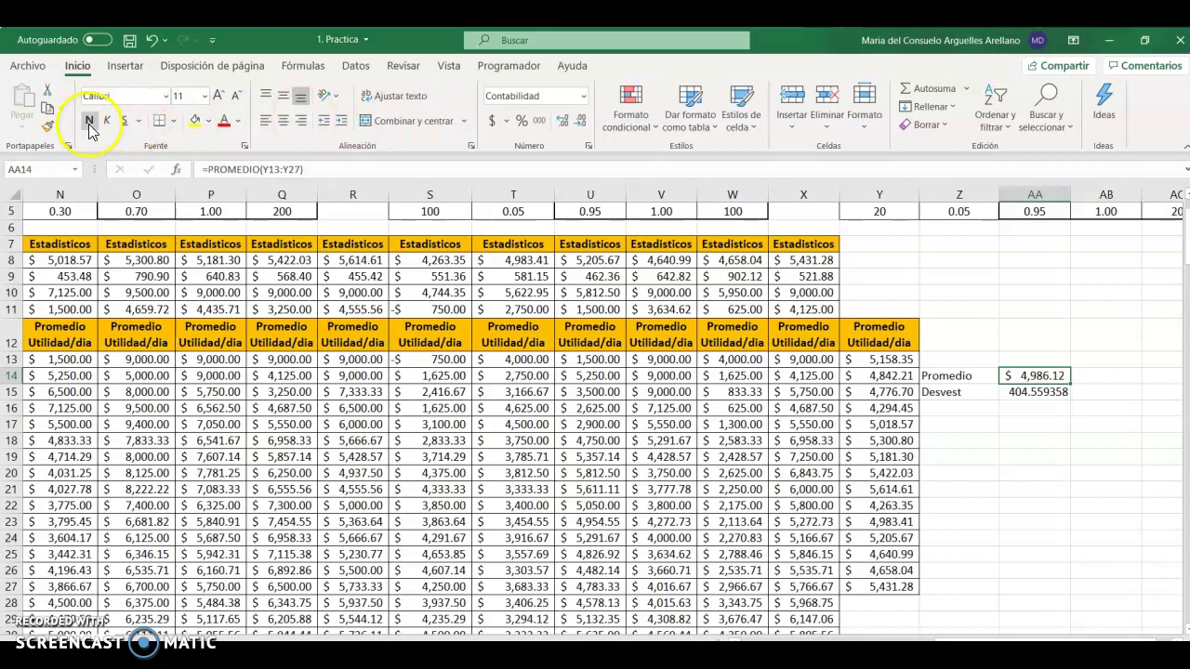
{"action": "left_click", "coordinate": [51, 132]}
{"action": "left_click", "coordinate": [1023, 392]}
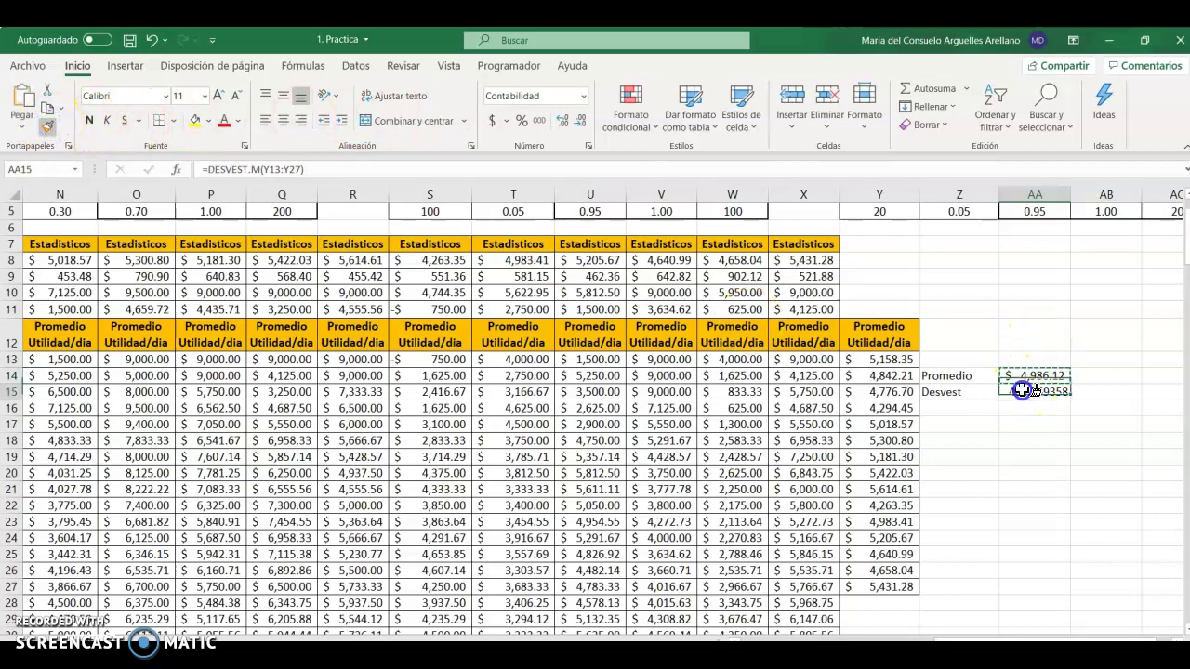
{"action": "left_click", "coordinate": [1027, 423]}
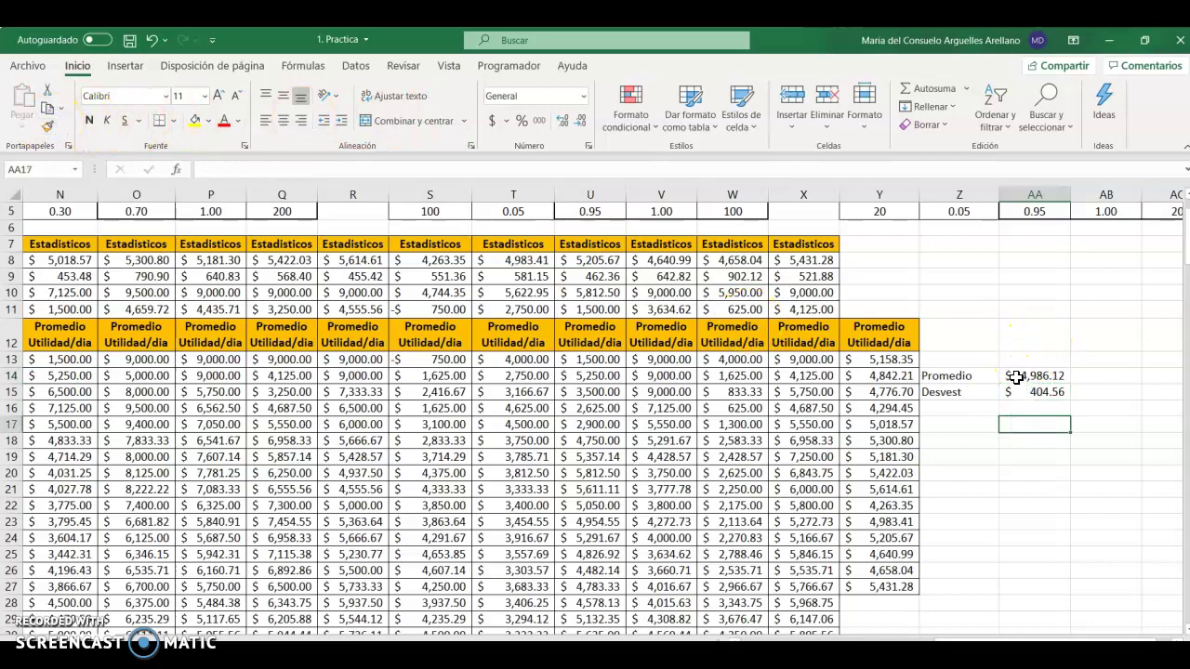
Step: Enter the label "Conclusion:" in Z17
{"action": "left_click", "coordinate": [970, 425]}
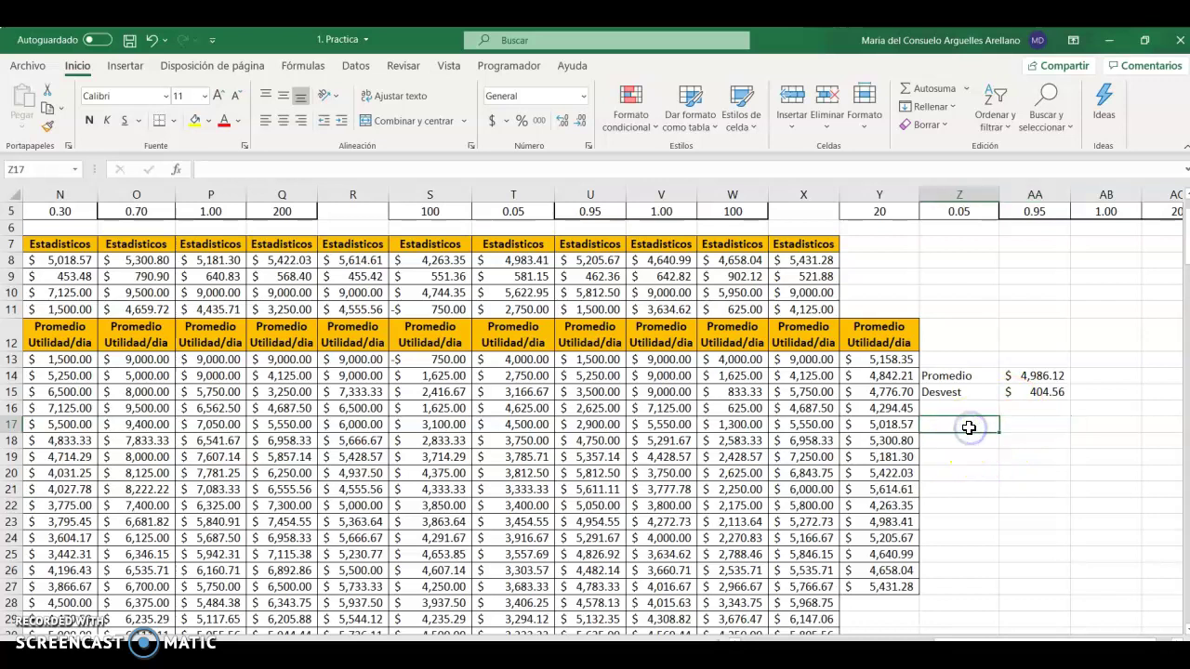
{"action": "type", "text": "Conclusion:"}
{"action": "key", "text": "Return"}
{"action": "key", "text": "Tab"}
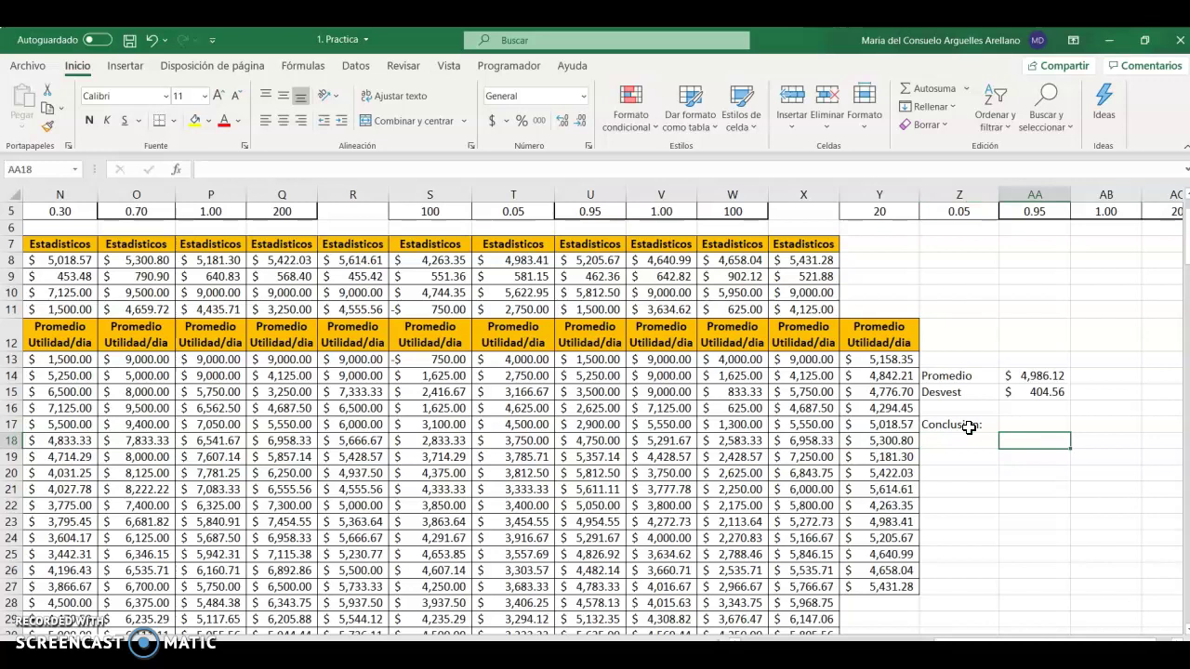
{"action": "type", "text": "Se va"}
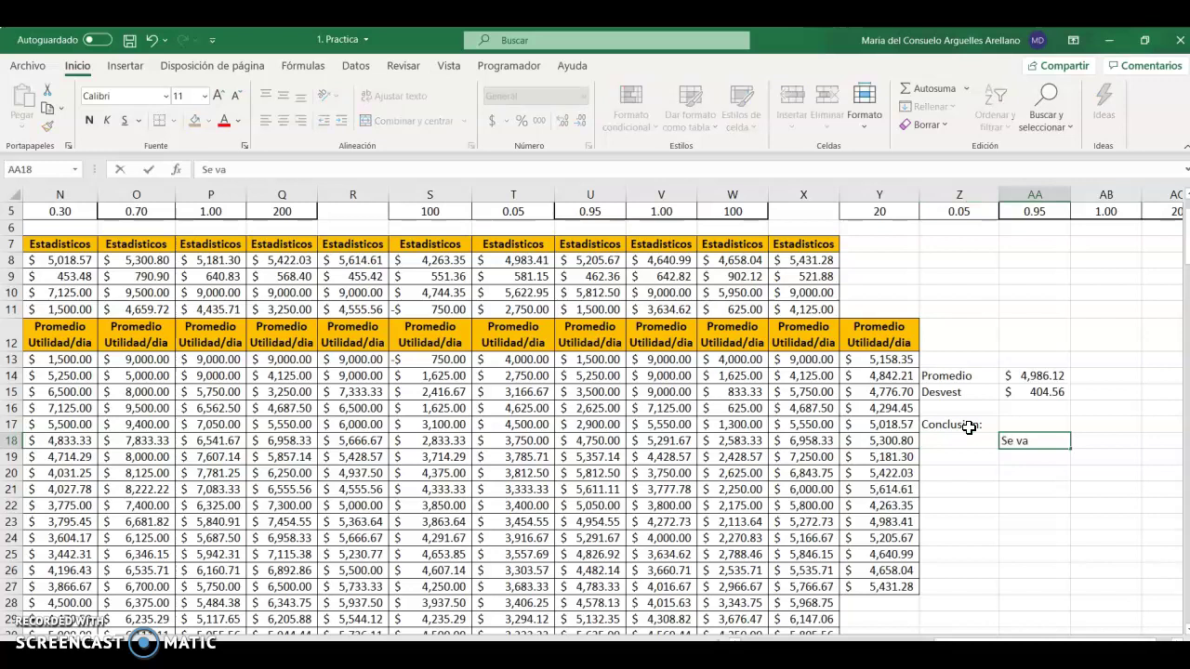
{"action": "key", "text": "BackSpace"}
{"action": "key", "text": "BackSpace"}
{"action": "key", "text": "BackSpace"}
{"action": "key", "text": "BackSpace"}
{"action": "key", "text": "BackSpace"}
{"action": "key", "text": "Escape"}
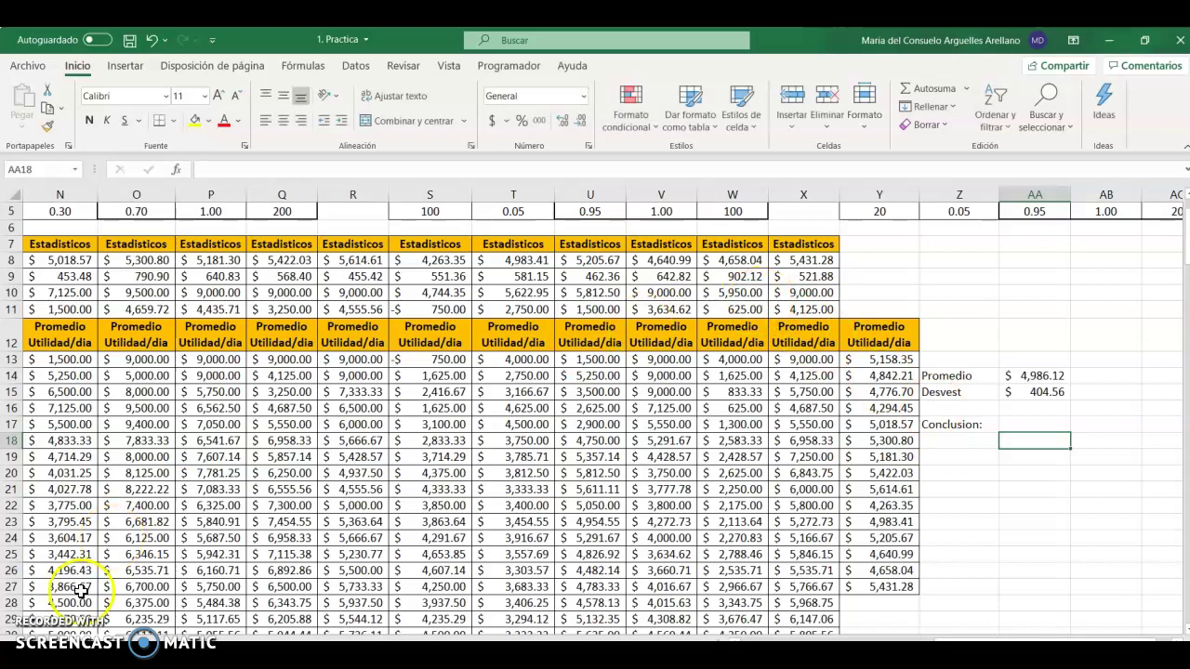
Step: Insert a text box just below the "Conclusion:" label, near cell AA19
{"action": "left_click", "coordinate": [126, 67]}
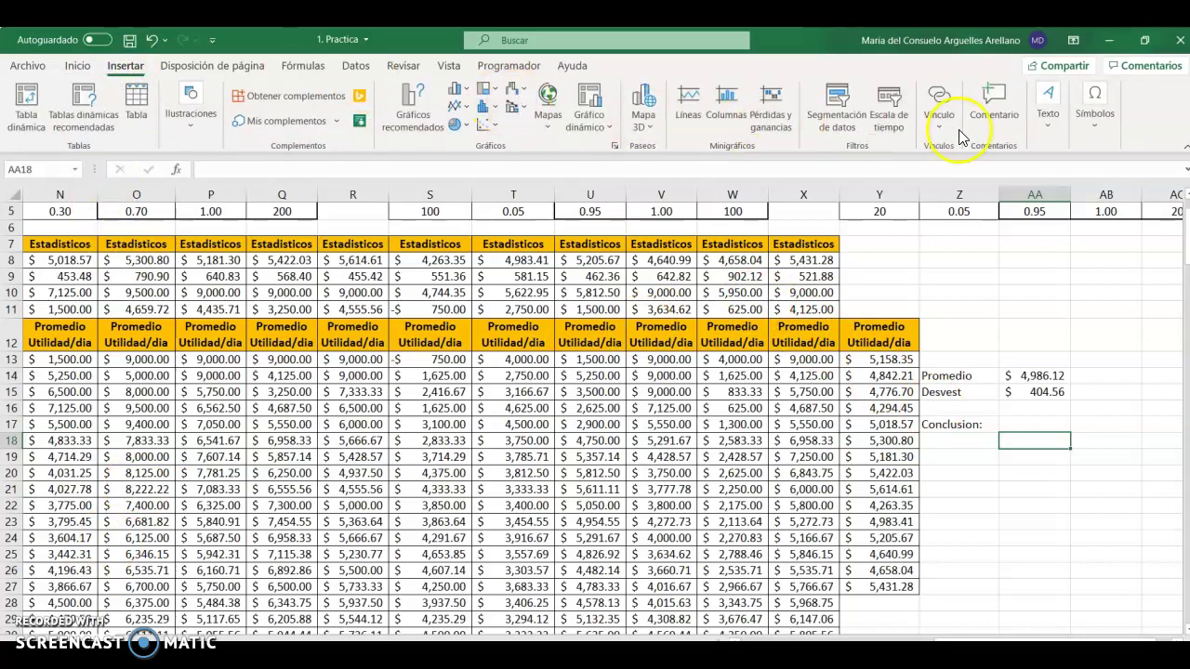
{"action": "left_click", "coordinate": [1043, 133]}
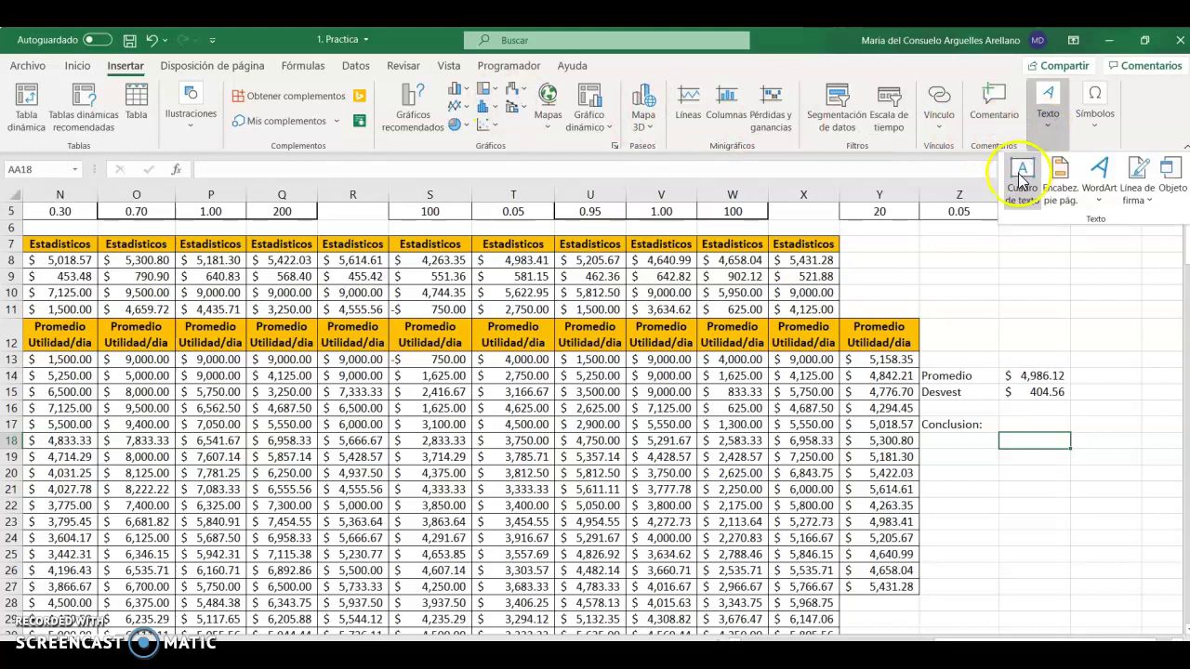
{"action": "left_click", "coordinate": [1018, 168]}
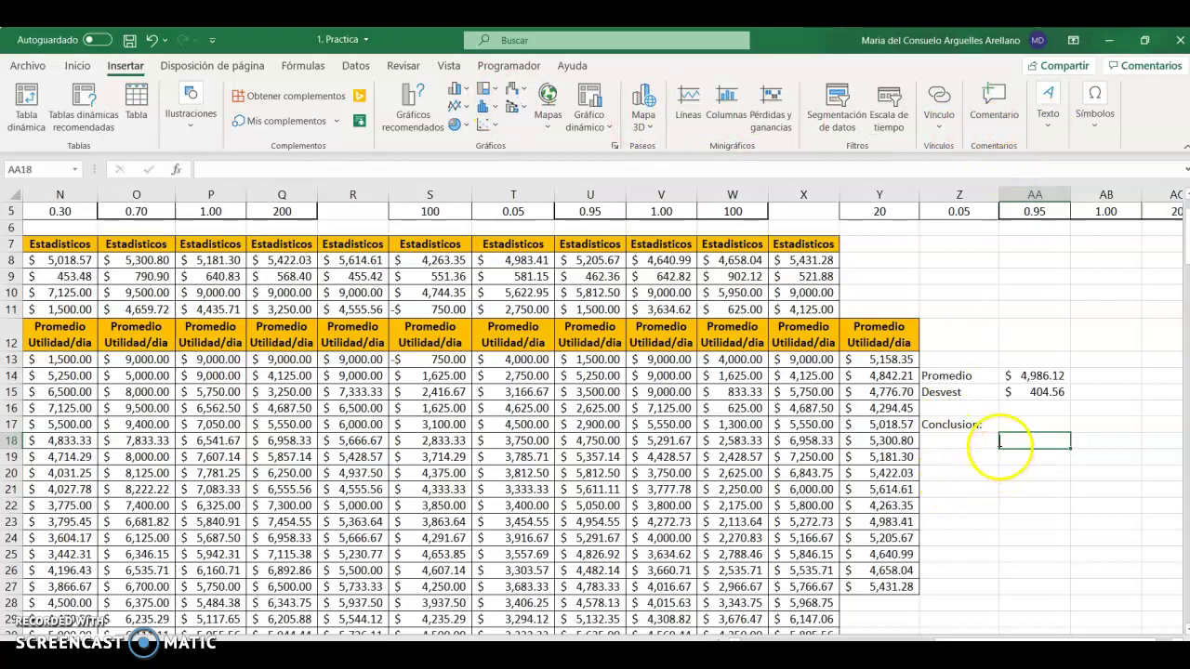
{"action": "left_click", "coordinate": [999, 450]}
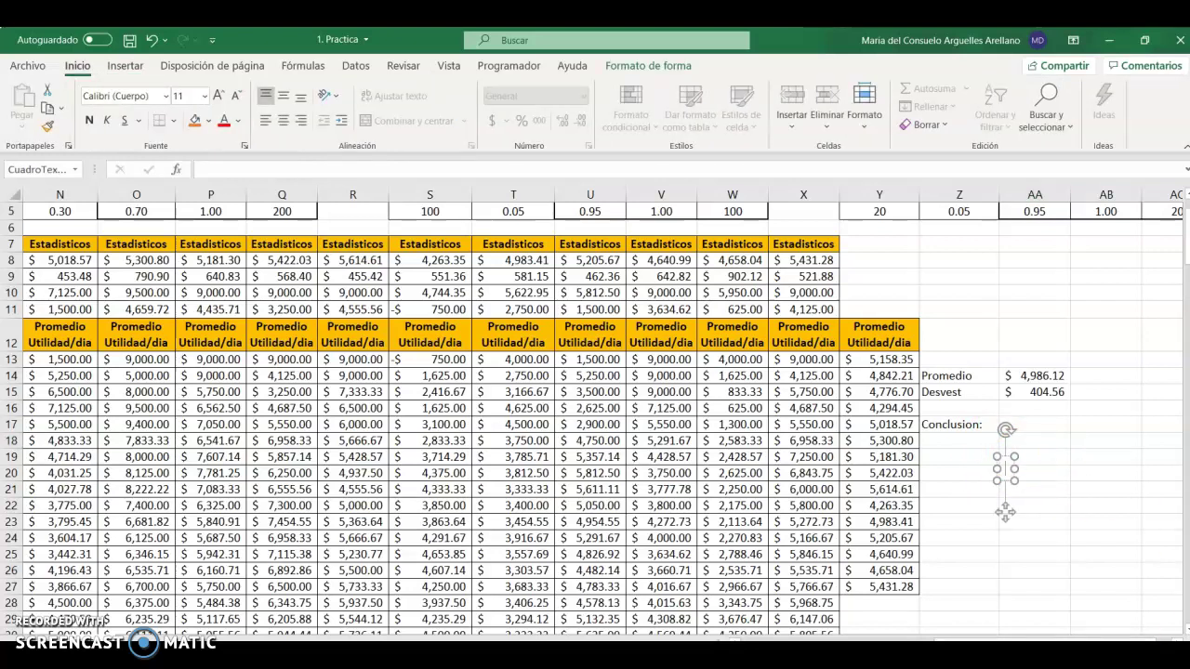
Step: Write "Se va a tener una utilidad diaria de $4,986.12" as the first line of the text box
{"action": "scroll", "coordinate": [602, 416], "scroll_direction": "right", "scroll_amount": 1}
{"action": "type", "text": "Se va a tener unaut"}
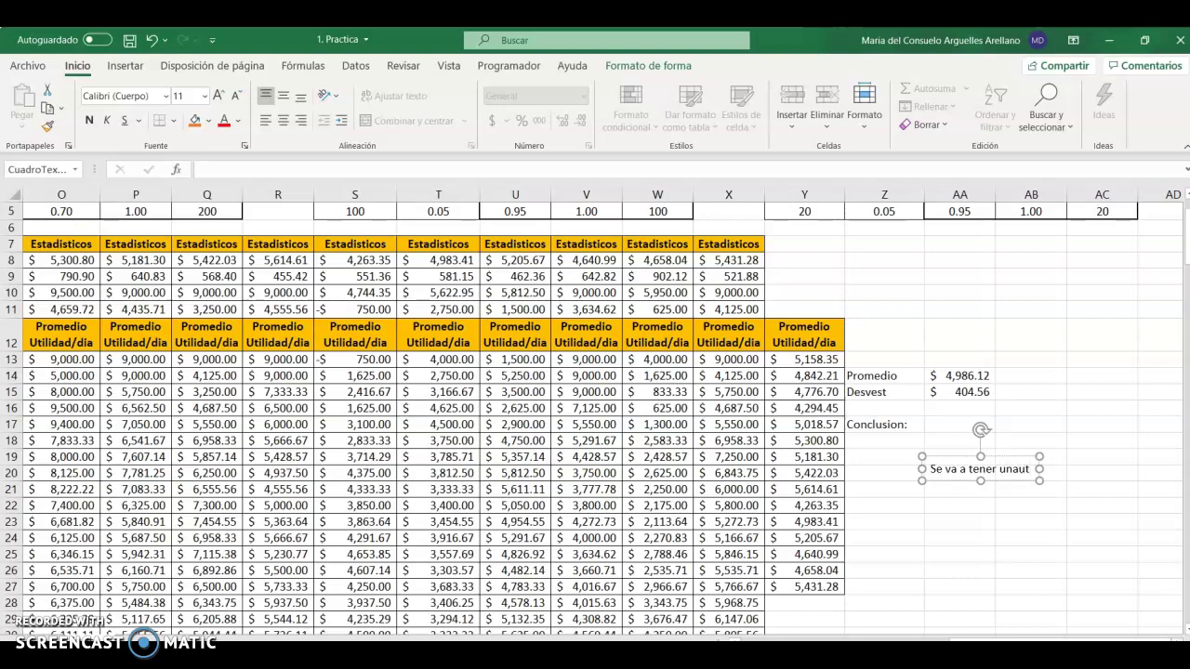
{"action": "key", "text": "BackSpace"}
{"action": "type", "text": "utilid"}
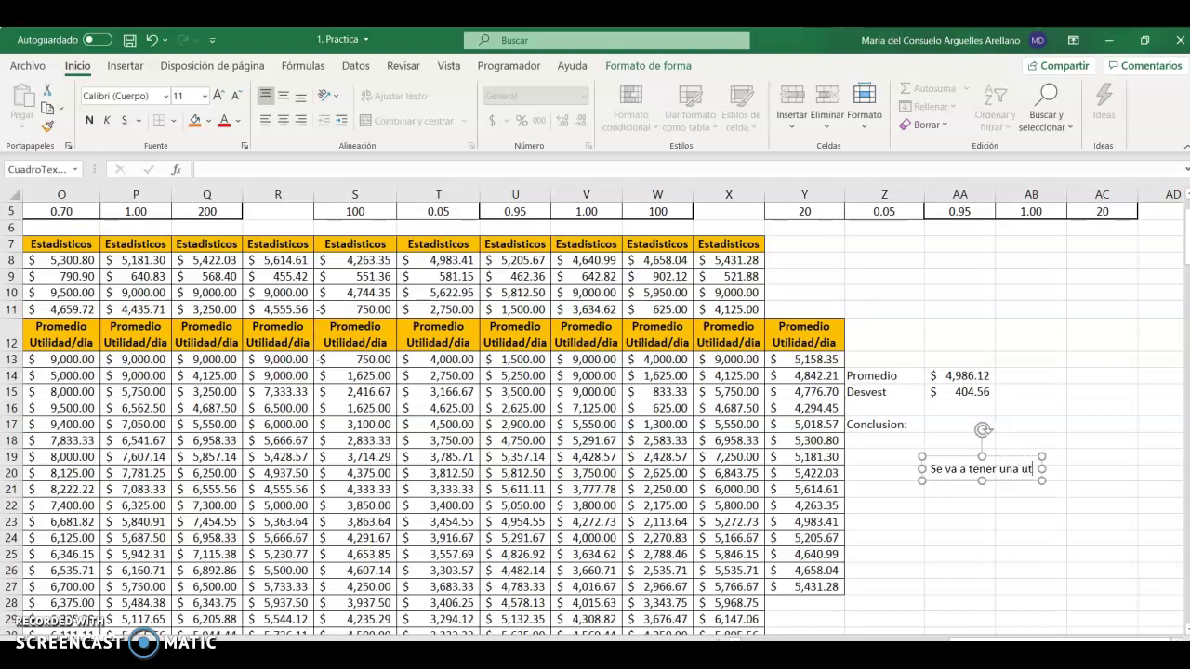
{"action": "type", "text": "ad diaria "}
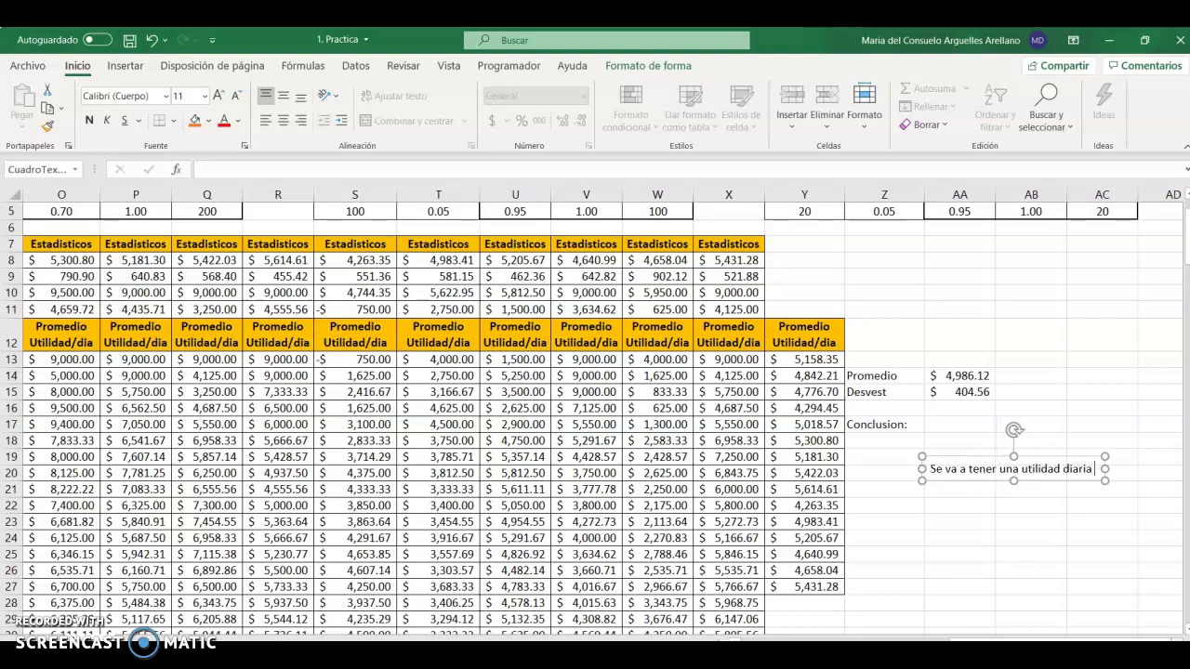
{"action": "type", "text": "de $"}
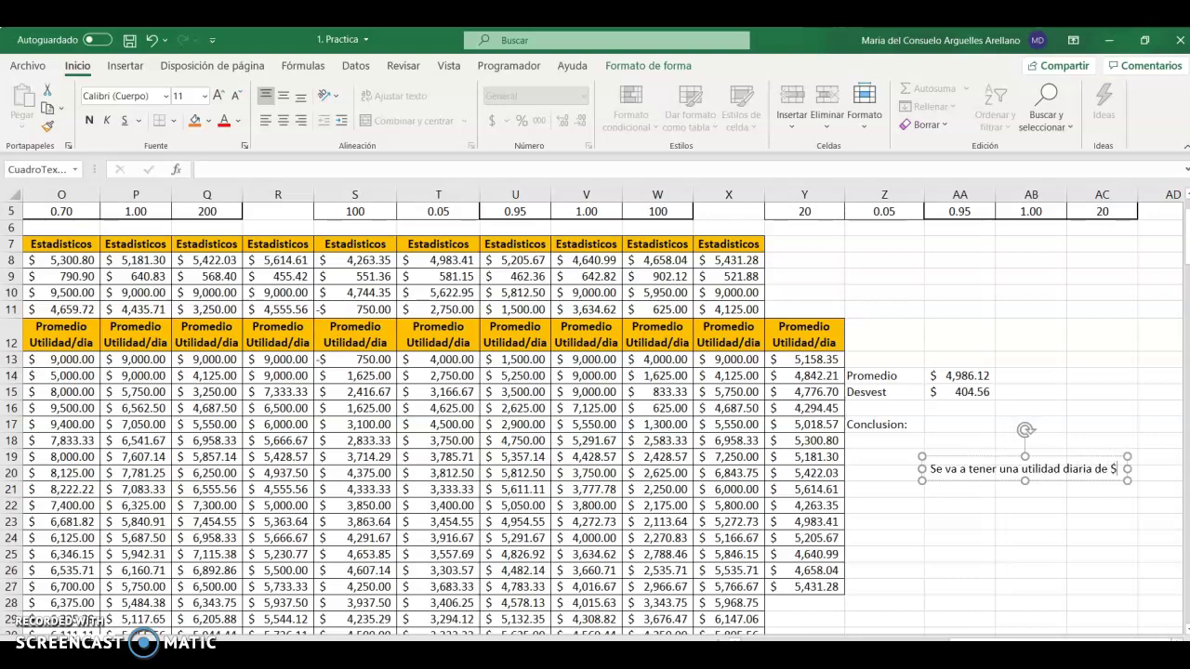
{"action": "type", "text": "4,98"}
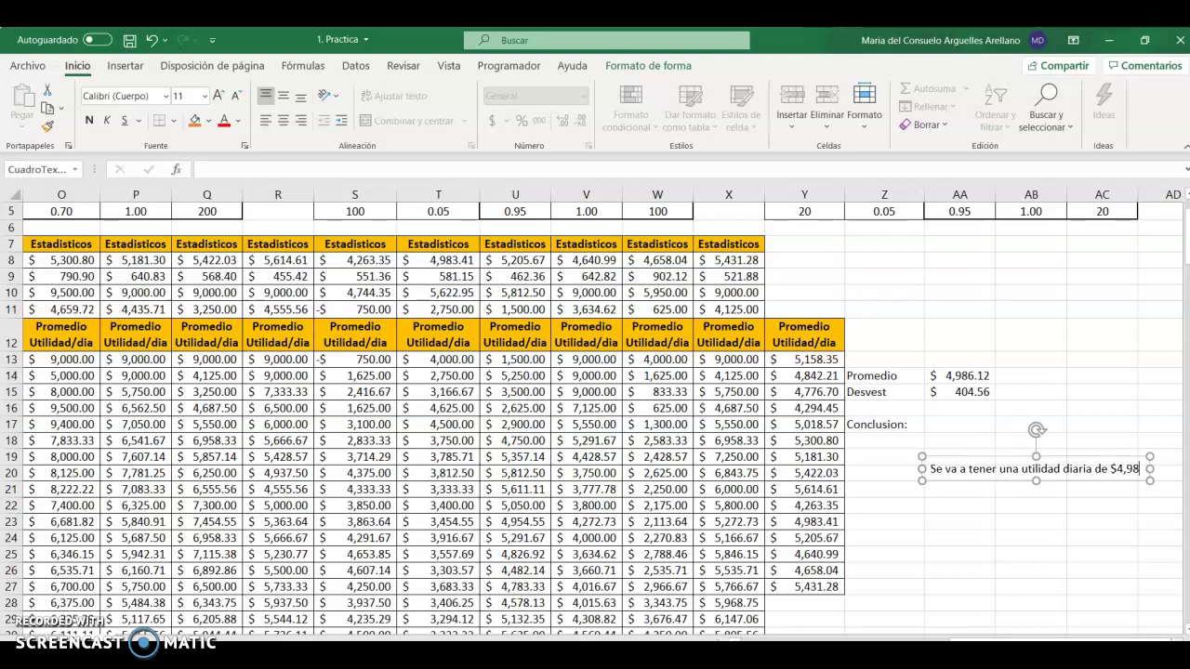
{"action": "type", "text": "6"}
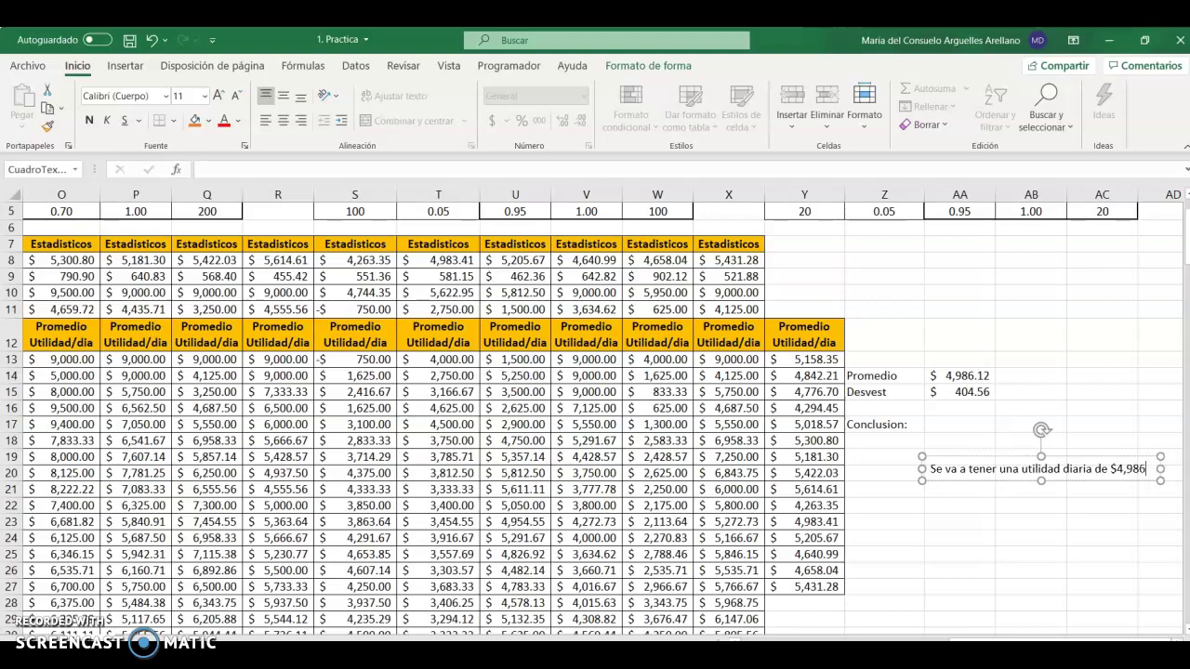
{"action": "type", "text": "-12"}
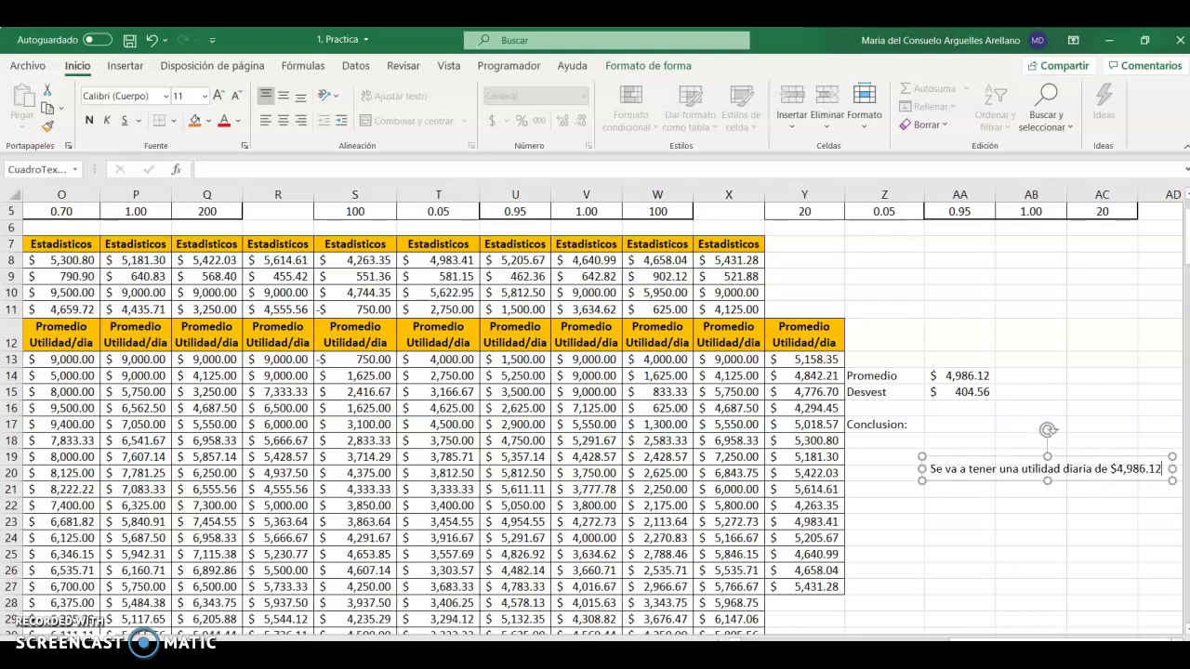
Step: Add a second line to the text box reading "con una desviacion estandar de $404.00."
{"action": "key", "text": "Return"}
{"action": "type", "text": "con una desv"}
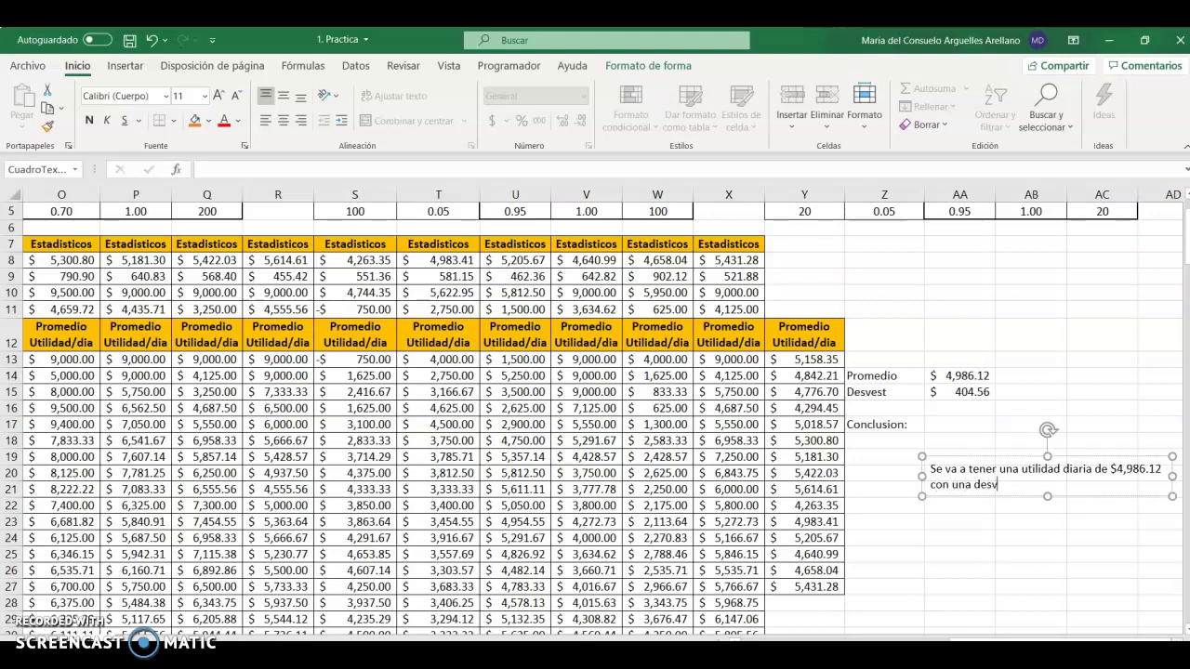
{"action": "type", "text": "iacion estandar de $404.00."}
{"action": "key", "text": "Return"}
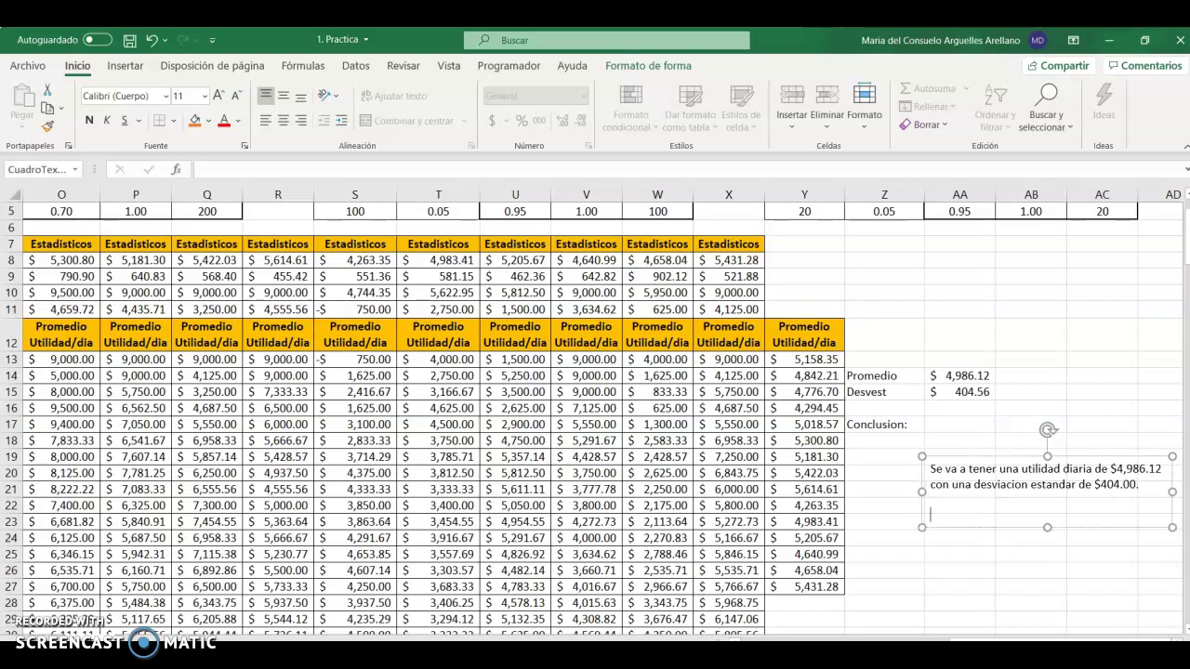
Step: Enter the label "Intervalo de confianza:" in cell AB13
{"action": "scroll", "coordinate": [1161, 650], "scroll_direction": "up", "scroll_amount": 5}
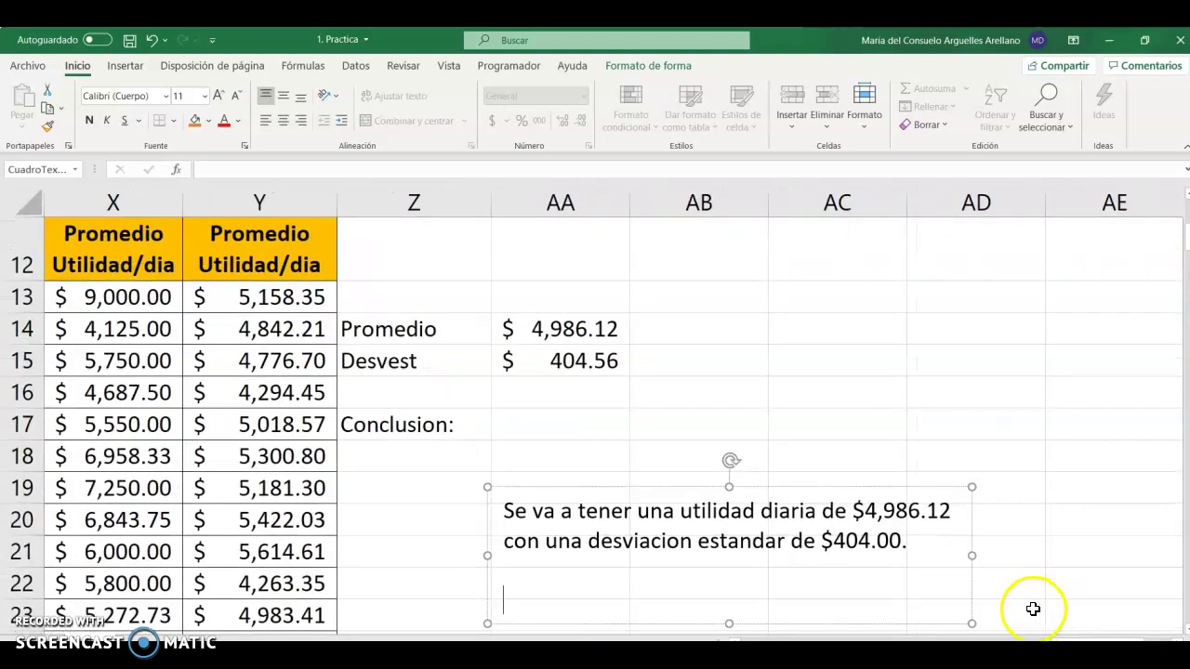
{"action": "left_click", "coordinate": [750, 337]}
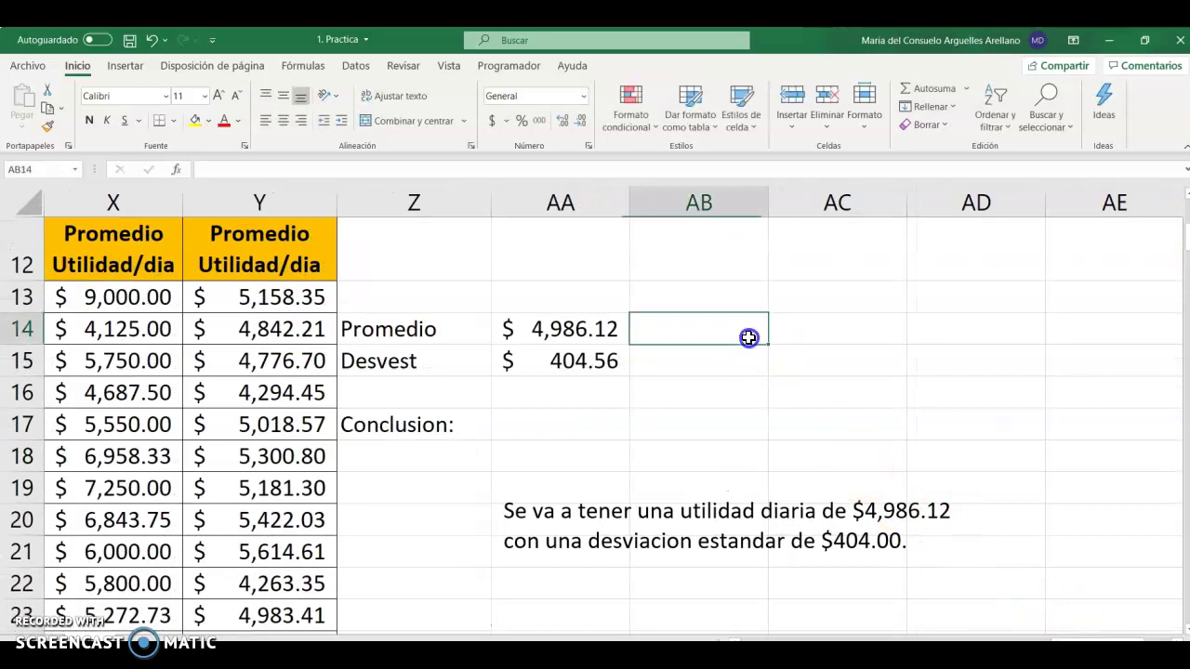
{"action": "left_click", "coordinate": [848, 332]}
{"action": "key", "text": "Left"}
{"action": "key", "text": "Up"}
{"action": "type", "text": "Interf"}
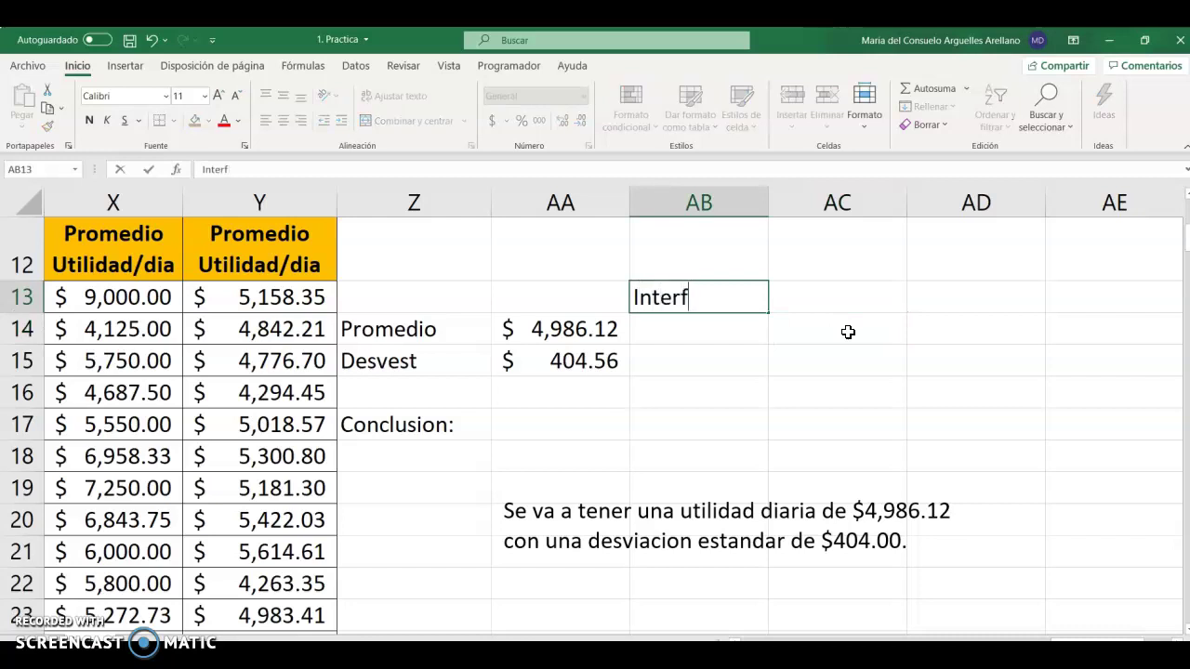
{"action": "key", "text": "BackSpace"}
{"action": "type", "text": "valo de confianz"}
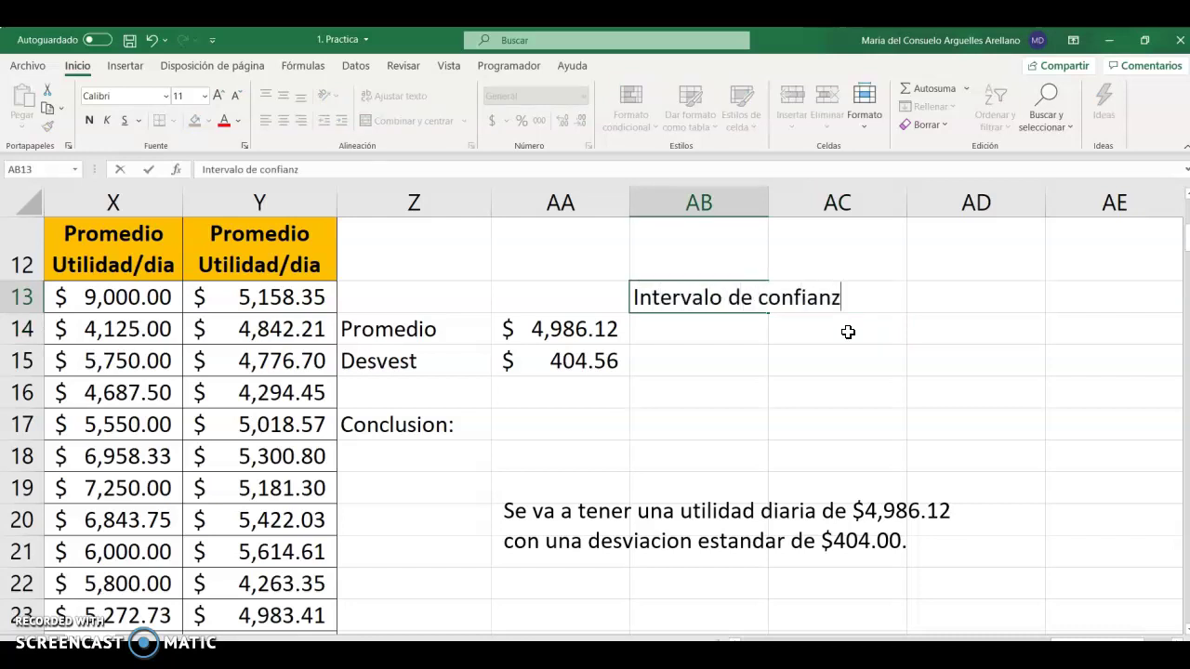
{"action": "type", "text": "a:"}
{"action": "key", "text": "Return"}
Step: Enter the label "limite inferior=" in AB14, below the confidence interval heading
{"action": "type", "text": "limite ingerio"}
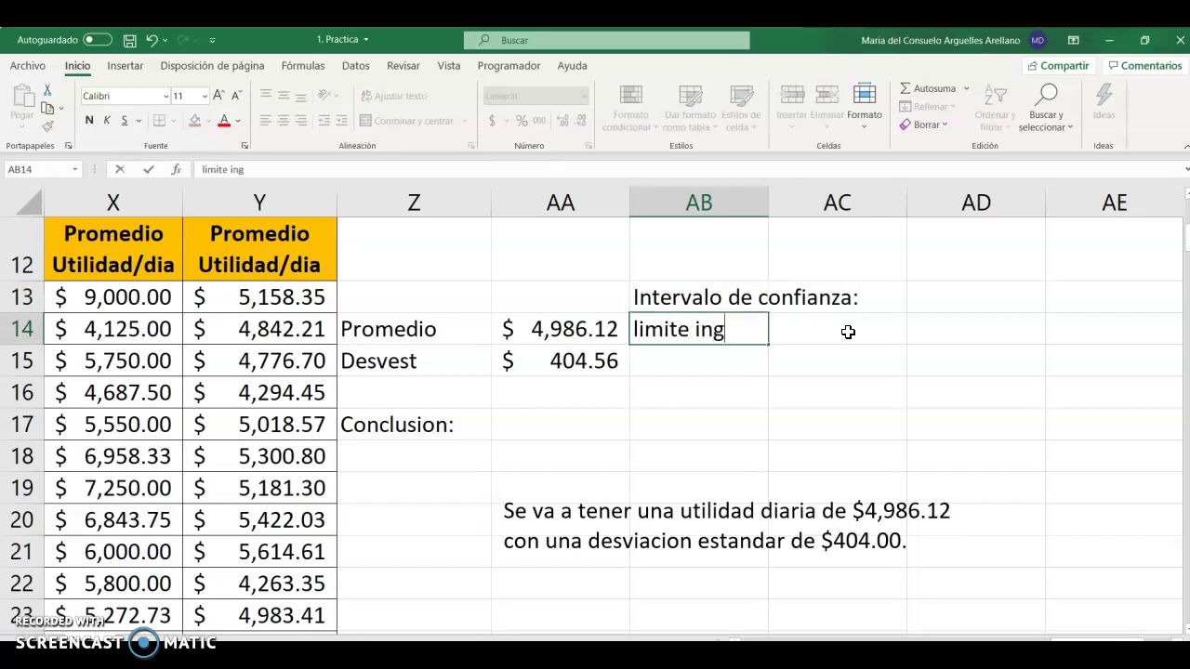
{"action": "key", "text": "BackSpace"}
{"action": "key", "text": "BackSpace"}
{"action": "key", "text": "BackSpace"}
{"action": "key", "text": "BackSpace"}
{"action": "key", "text": "BackSpace"}
{"action": "type", "text": "ferior="}
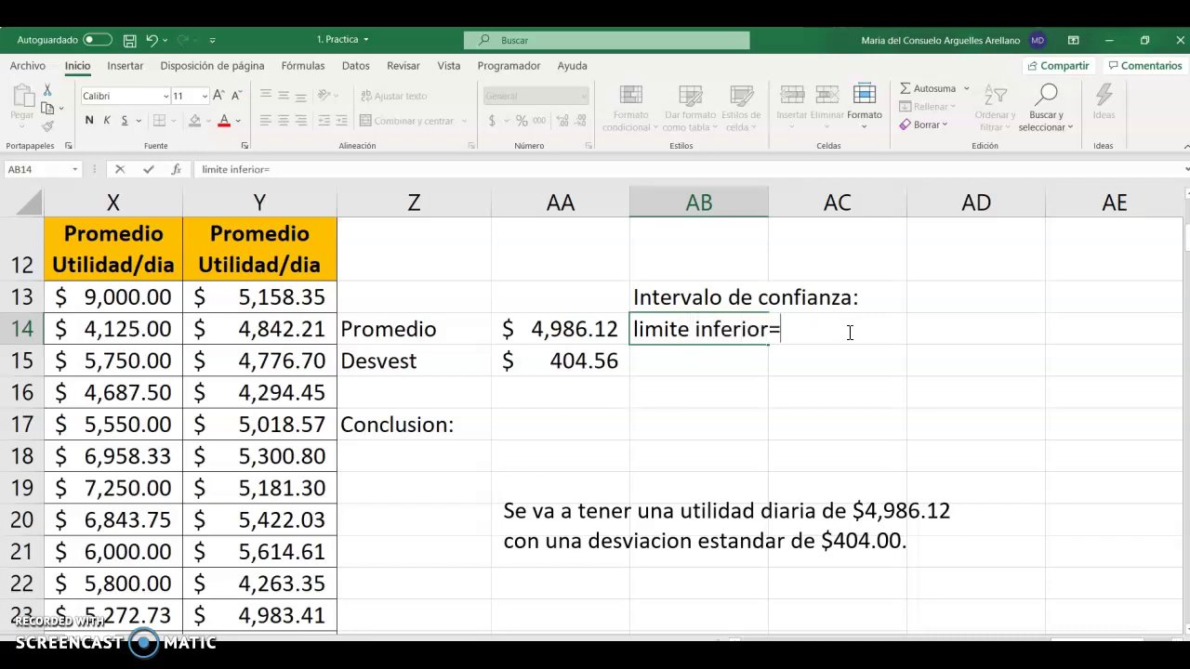
{"action": "key", "text": "Return"}
Step: Calculate the lower limit in AD14 with =AA14-AA15, the average minus the standard deviation
{"action": "left_click", "coordinate": [849, 332]}
{"action": "key", "text": "Right"}
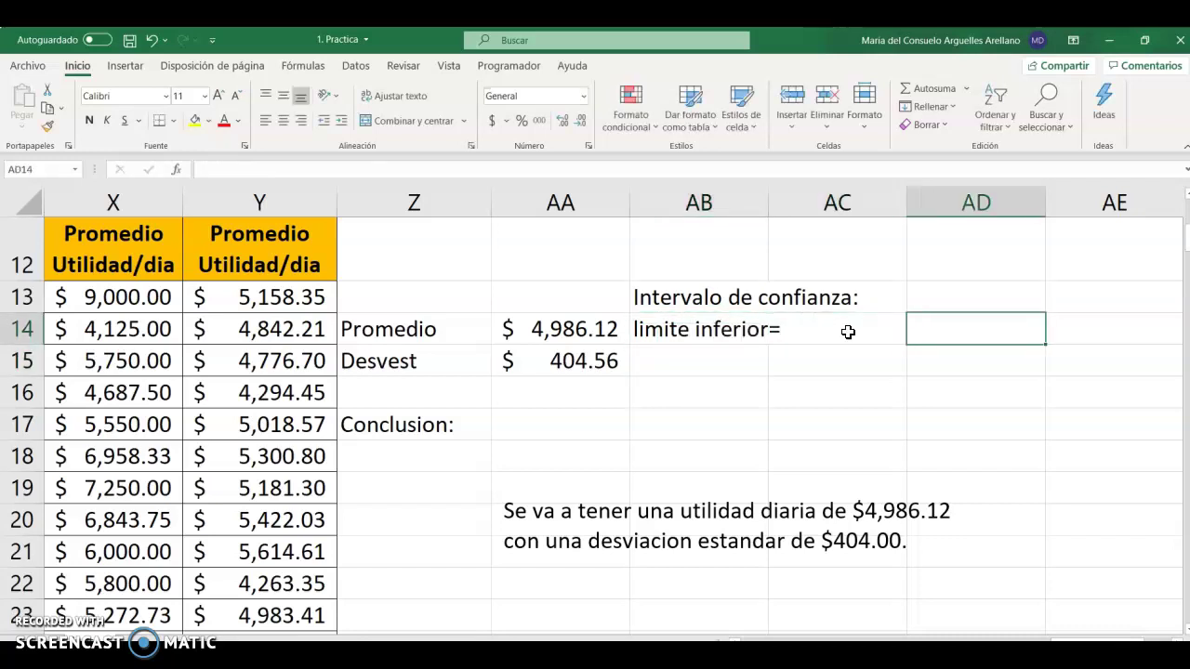
{"action": "type", "text": "="}
{"action": "key", "text": "Left"}
{"action": "key", "text": "Left"}
{"action": "key", "text": "Left"}
{"action": "type", "text": "-"}
{"action": "key", "text": "Down"}
{"action": "key", "text": "Left"}
{"action": "key", "text": "Left"}
{"action": "key", "text": "Left"}
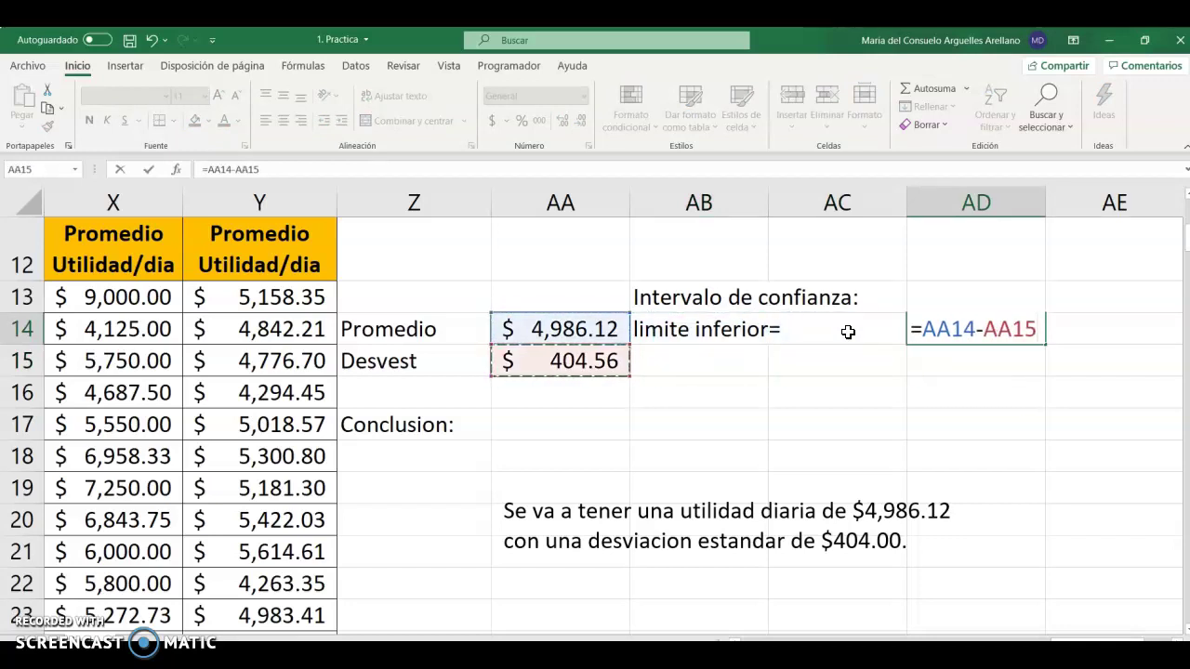
{"action": "key", "text": "Return"}
Step: Enter the label "limite superior=" in AB15, below the lower limit label
{"action": "key", "text": "Left"}
{"action": "key", "text": "Left"}
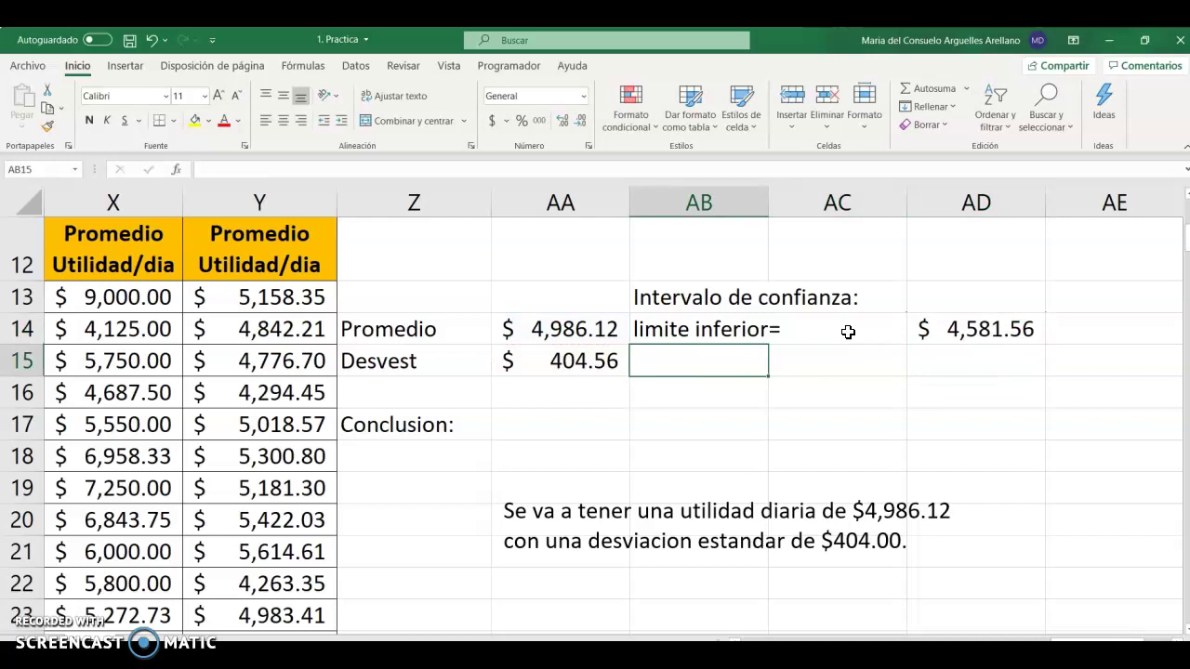
{"action": "type", "text": "limite superior="}
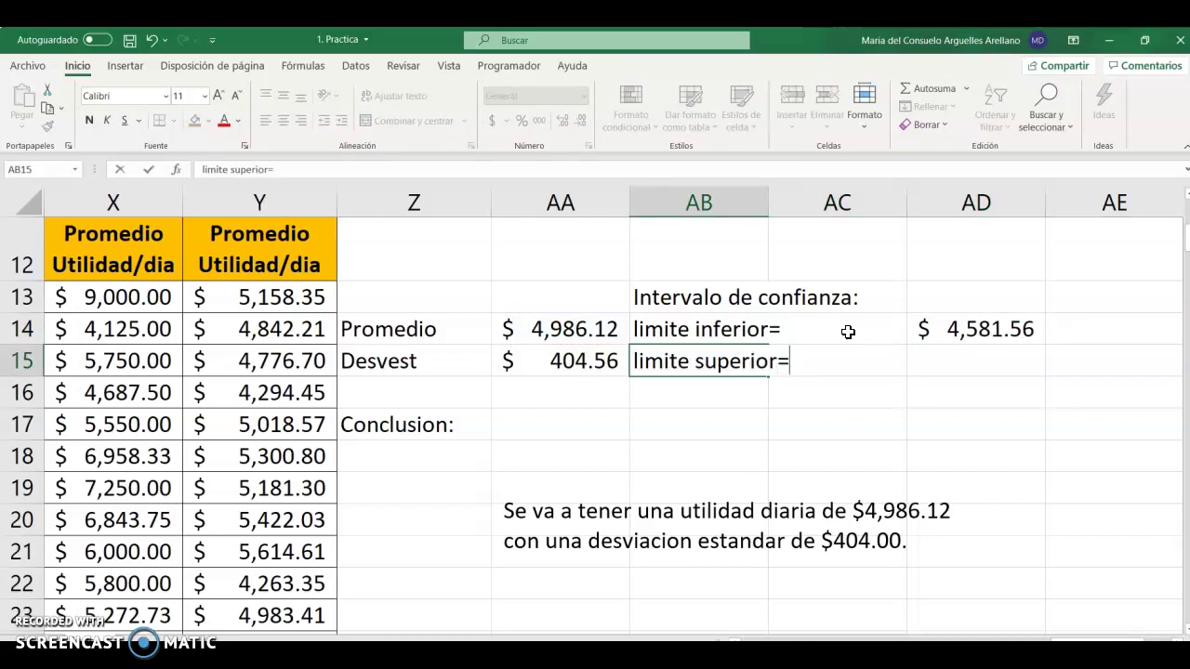
{"action": "key", "text": "Return"}
Step: Calculate the upper limit in AD15 with =AA14+AA15, the average plus the standard deviation
{"action": "key", "text": "Up"}
{"action": "key", "text": "Up"}
{"action": "key", "text": "Down"}
{"action": "key", "text": "Right"}
{"action": "key", "text": "Right"}
{"action": "type", "text": "="}
{"action": "key", "text": "Up"}
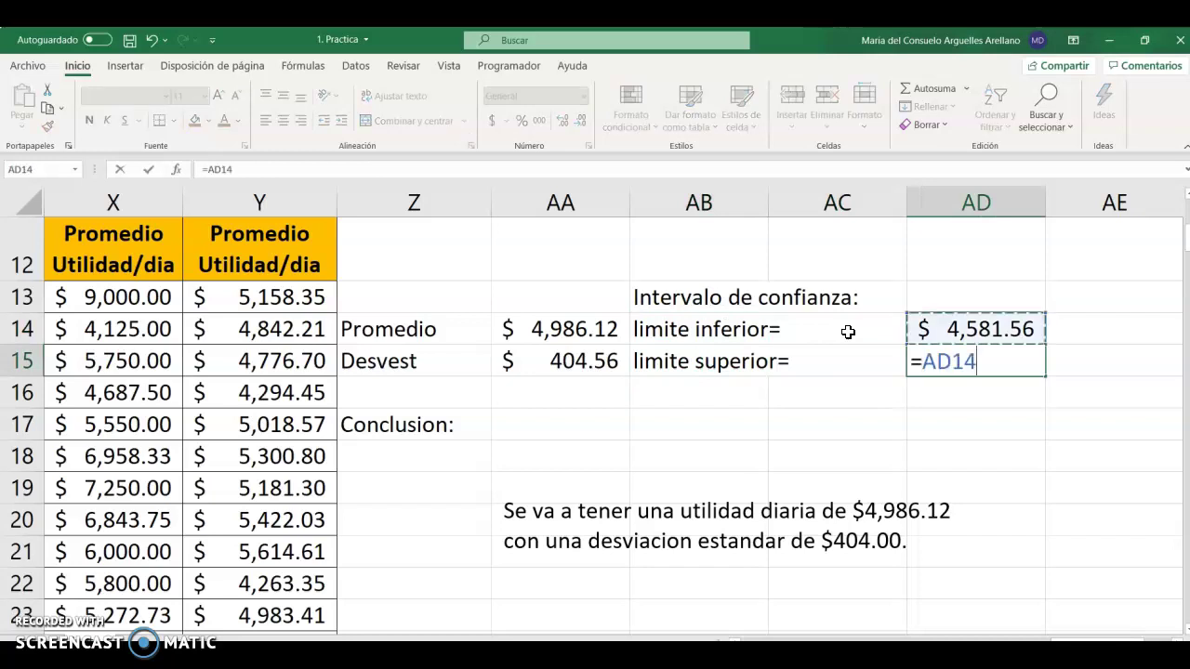
{"action": "key", "text": "Left"}
{"action": "key", "text": "Left"}
{"action": "key", "text": "Left"}
{"action": "type", "text": "+"}
{"action": "key", "text": "Down"}
{"action": "key", "text": "Left"}
{"action": "key", "text": "Up"}
{"action": "key", "text": "Left"}
{"action": "key", "text": "Left"}
{"action": "key", "text": "Return"}
{"action": "key", "text": "Down"}
{"action": "key", "text": "Down"}
{"action": "key", "text": "Down"}
{"action": "key", "text": "Down"}
{"action": "key", "text": "Left"}
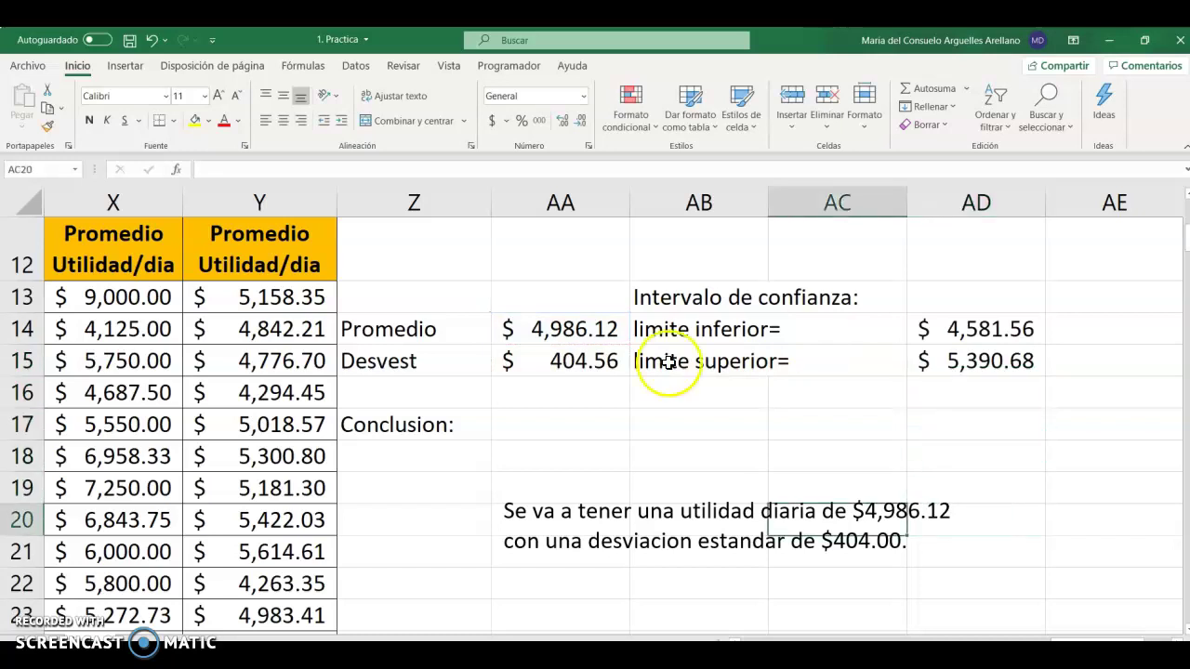
Step: Replace the standard deviation wording in the conclusion's second line so it reads "con un intervalo de confianza de"
{"action": "left_click", "coordinate": [611, 514]}
{"action": "left_click_drag", "start_coordinate": [903, 542], "coordinate": [582, 543]}
{"action": "key", "text": "Delete"}
{"action": "key", "text": "BackSpace"}
{"action": "type", "text": "intervalo de cofi"}
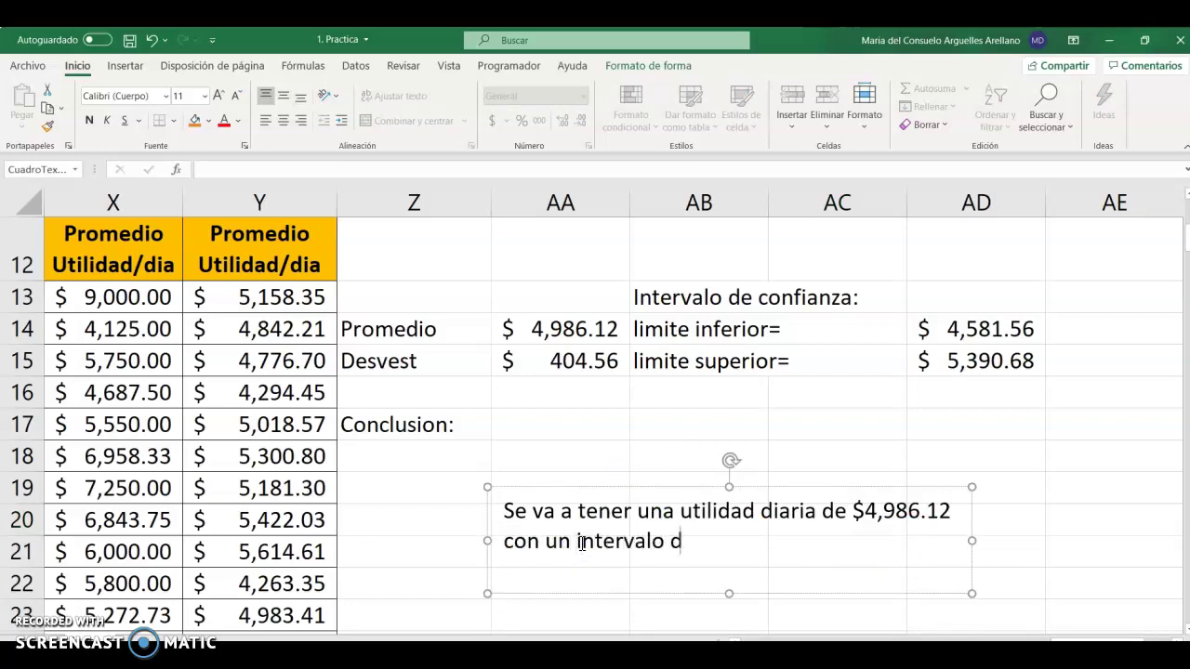
{"action": "key", "text": "BackSpace"}
{"action": "key", "text": "BackSpace"}
{"action": "type", "text": "nfianza de"}
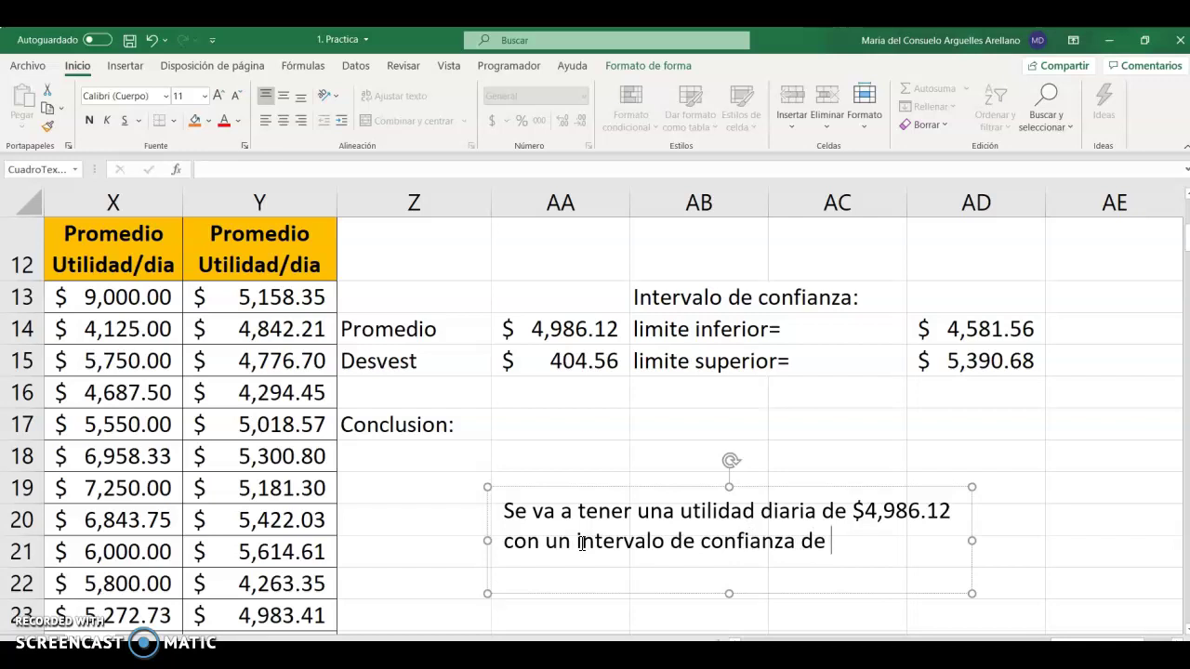
Step: Complete the conclusion's second line with the interval limits "$4,581.56 y $5,390.68" and leave the text box
{"action": "type", "text": "$4,581.4"}
{"action": "key", "text": "BackSpace"}
{"action": "type", "text": "56 y "}
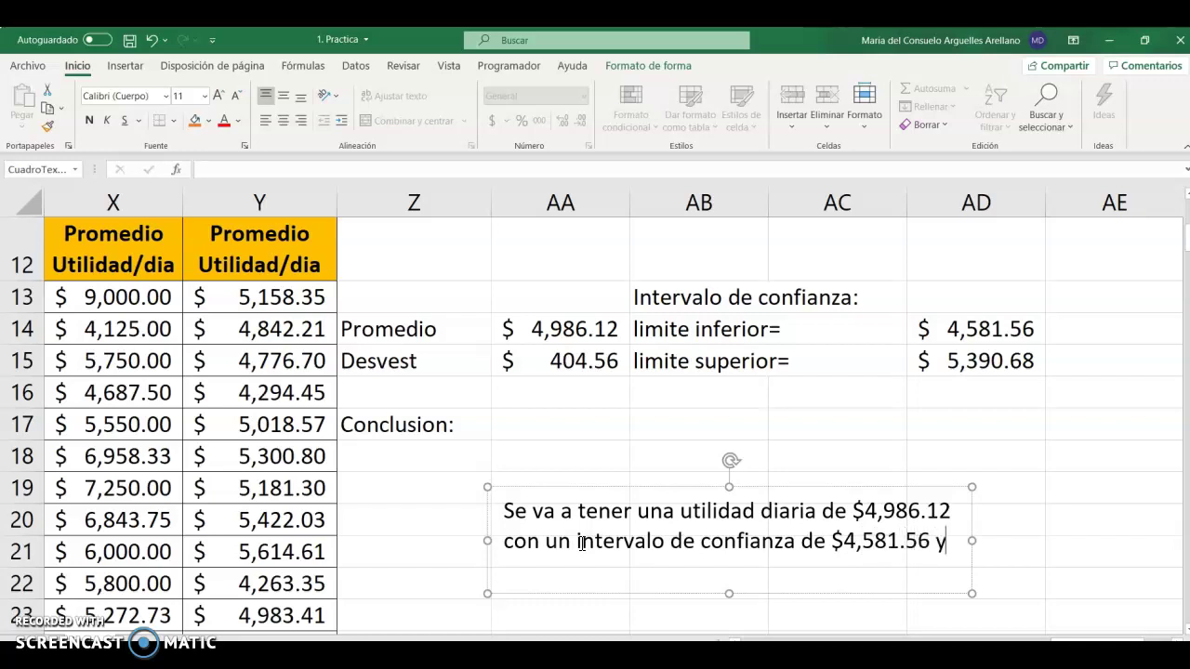
{"action": "type", "text": "$"}
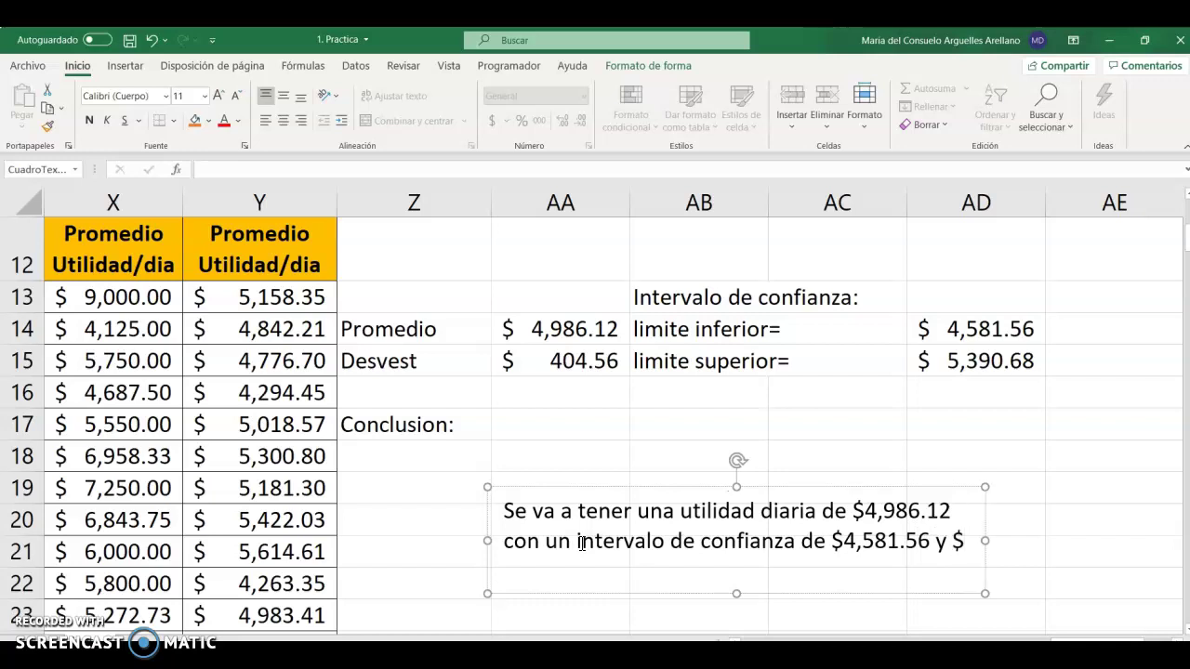
{"action": "type", "text": "5"}
{"action": "type", "text": ",3"}
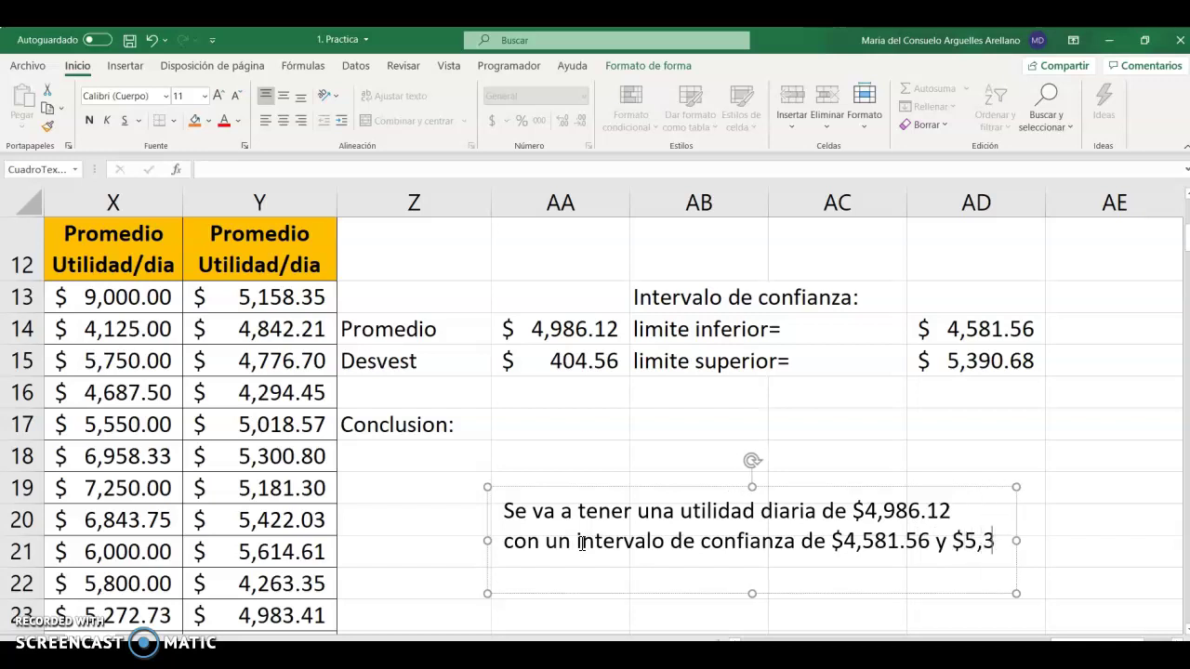
{"action": "type", "text": "90.68"}
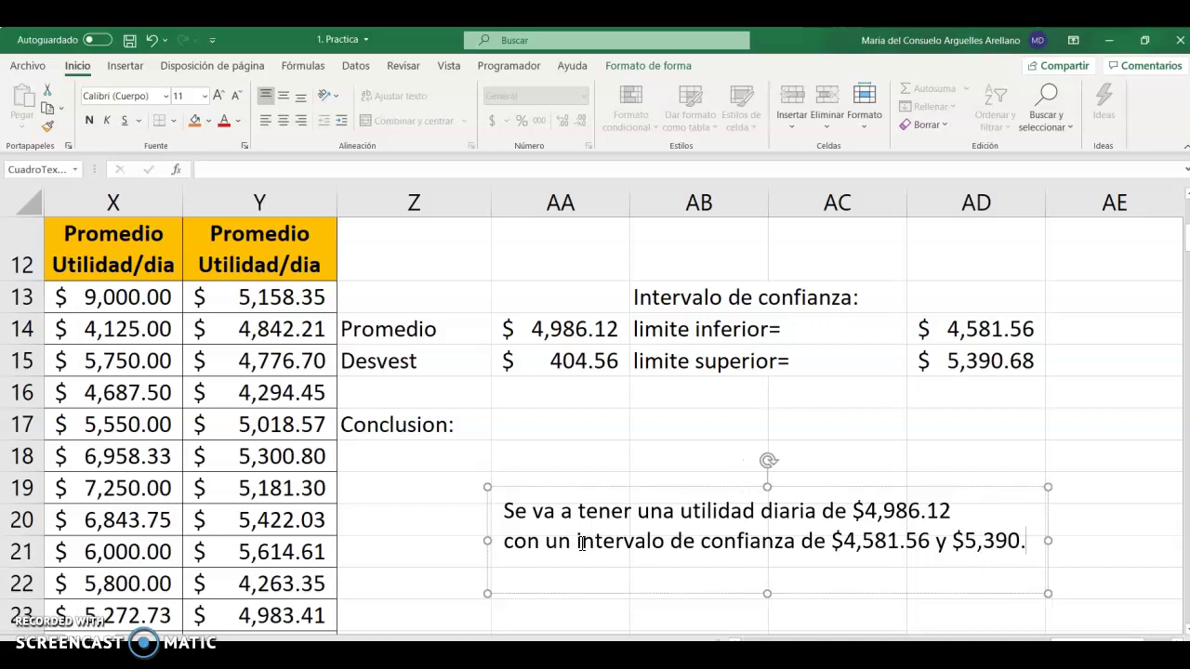
{"action": "left_click", "coordinate": [756, 443]}
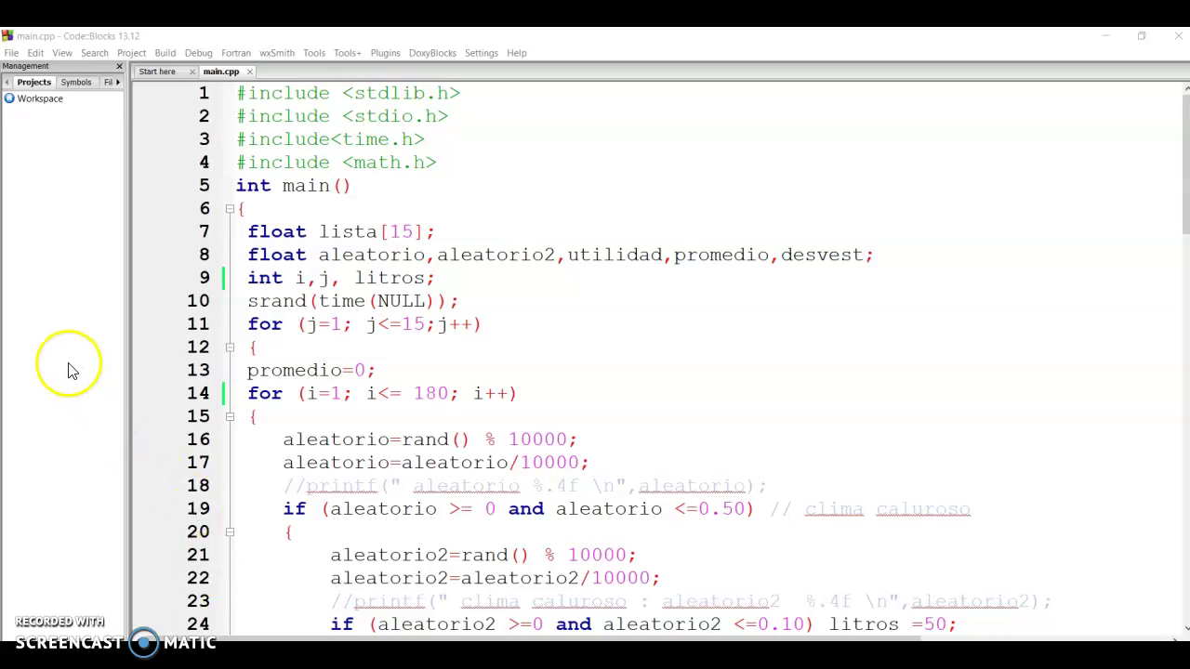
Step: Examine the included libraries and the beginning of the main function in main.cpp
{"action": "left_click", "coordinate": [391, 90]}
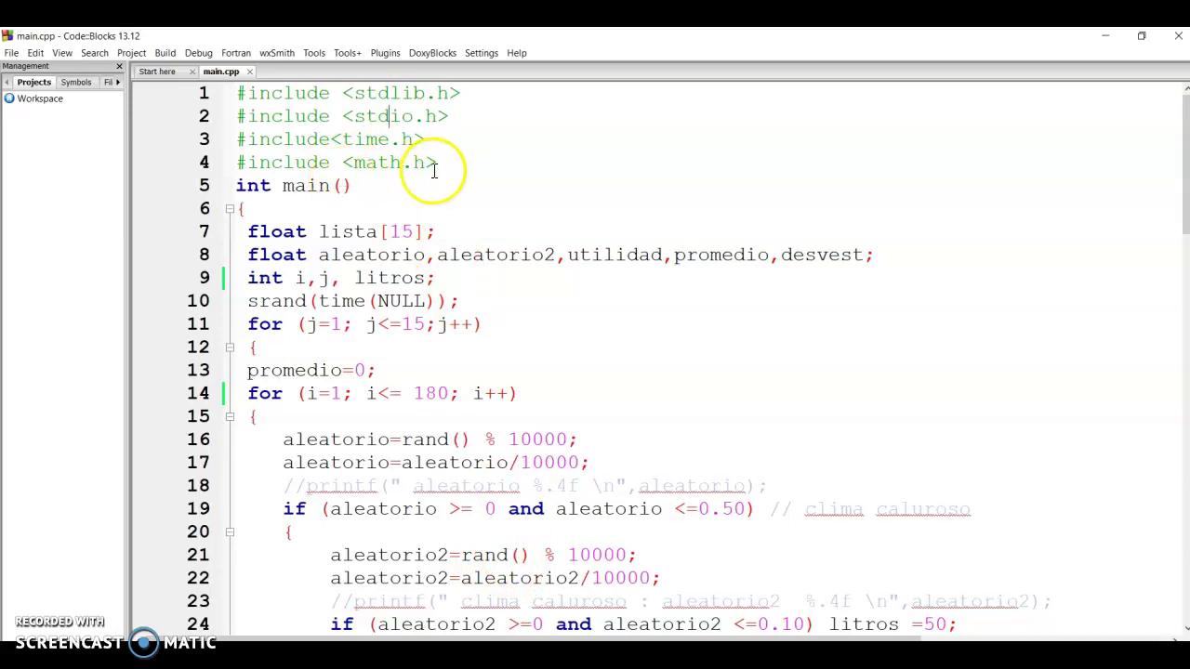
{"action": "left_click", "coordinate": [239, 208]}
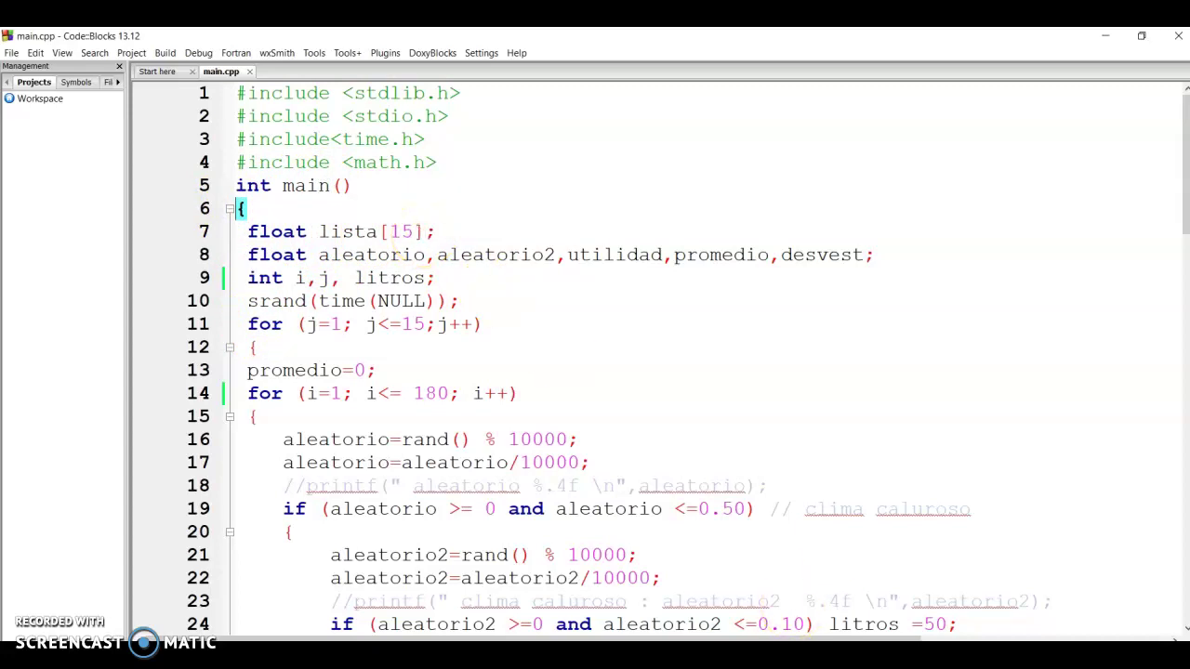
Step: Switch back to the Excel workbook and review the daily profit average columns across to the replica averages in column Y
{"action": "key", "text": "alt+Tab"}
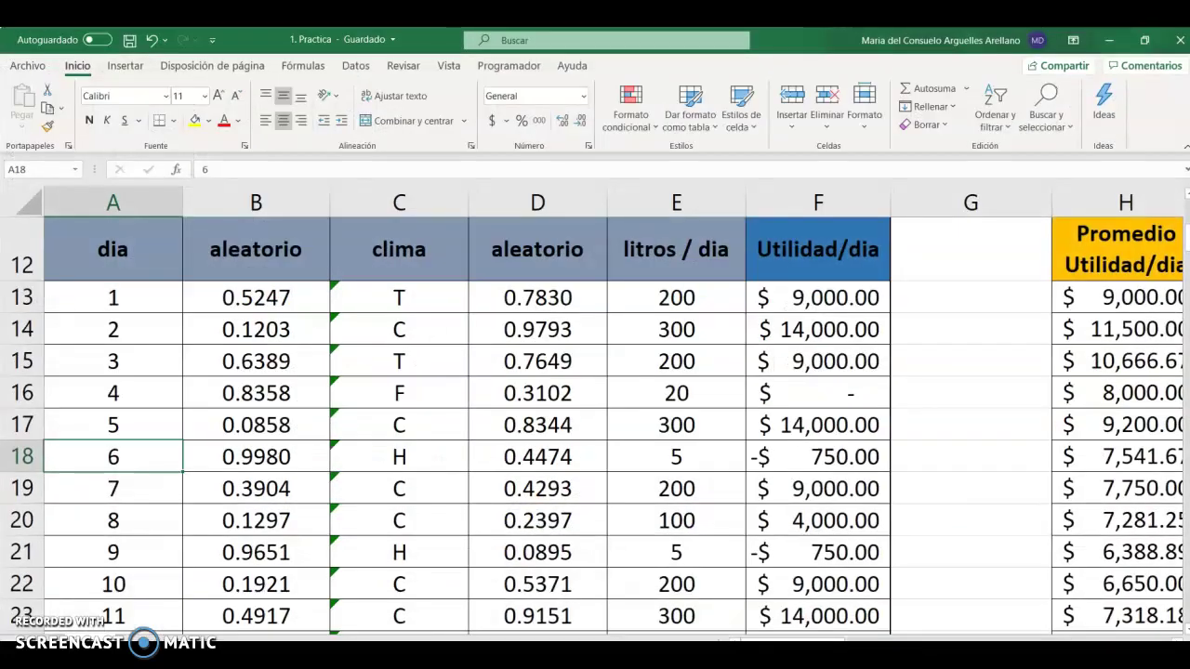
{"action": "left_click", "coordinate": [967, 492]}
{"action": "key", "text": "Right"}
{"action": "key", "text": "Right"}
{"action": "key", "text": "Right"}
{"action": "key", "text": "Right"}
{"action": "key", "text": "Right"}
{"action": "key", "text": "Right"}
{"action": "key", "text": "Right"}
{"action": "key", "text": "Right"}
{"action": "key", "text": "Right"}
{"action": "key", "text": "Right"}
{"action": "key", "text": "Right"}
{"action": "key", "text": "Right"}
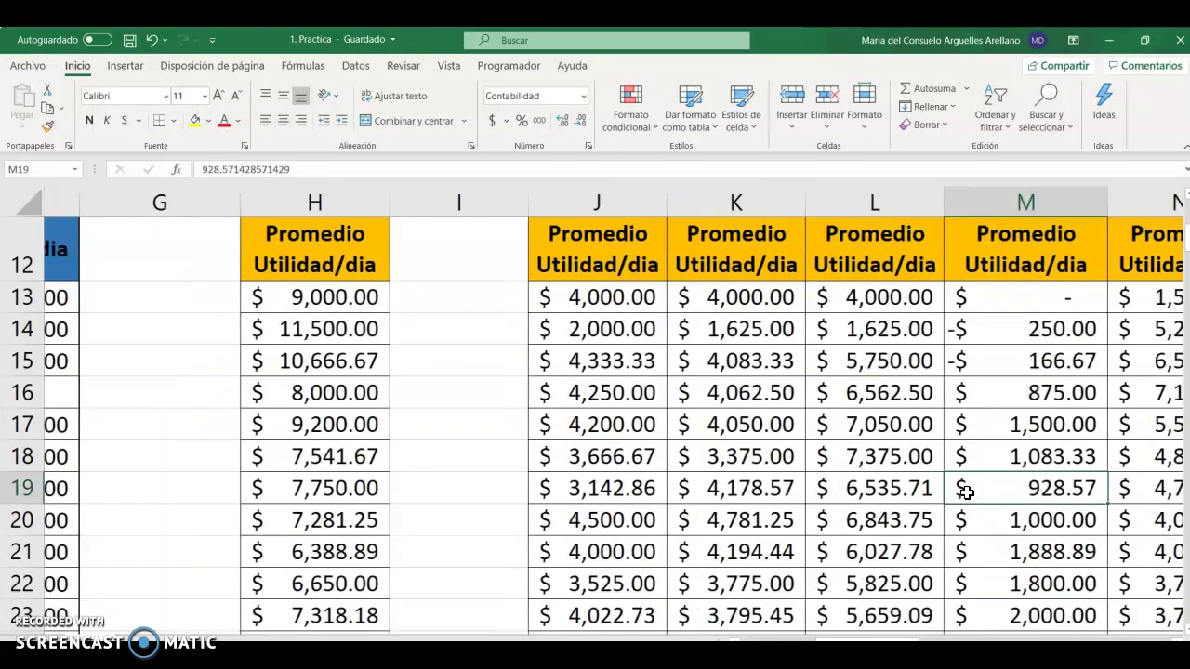
{"action": "key", "text": "Right"}
{"action": "key", "text": "Right"}
{"action": "key", "text": "Right"}
{"action": "key", "text": "Right"}
{"action": "key", "text": "Right"}
{"action": "key", "text": "Right"}
{"action": "key", "text": "Right"}
{"action": "key", "text": "Right"}
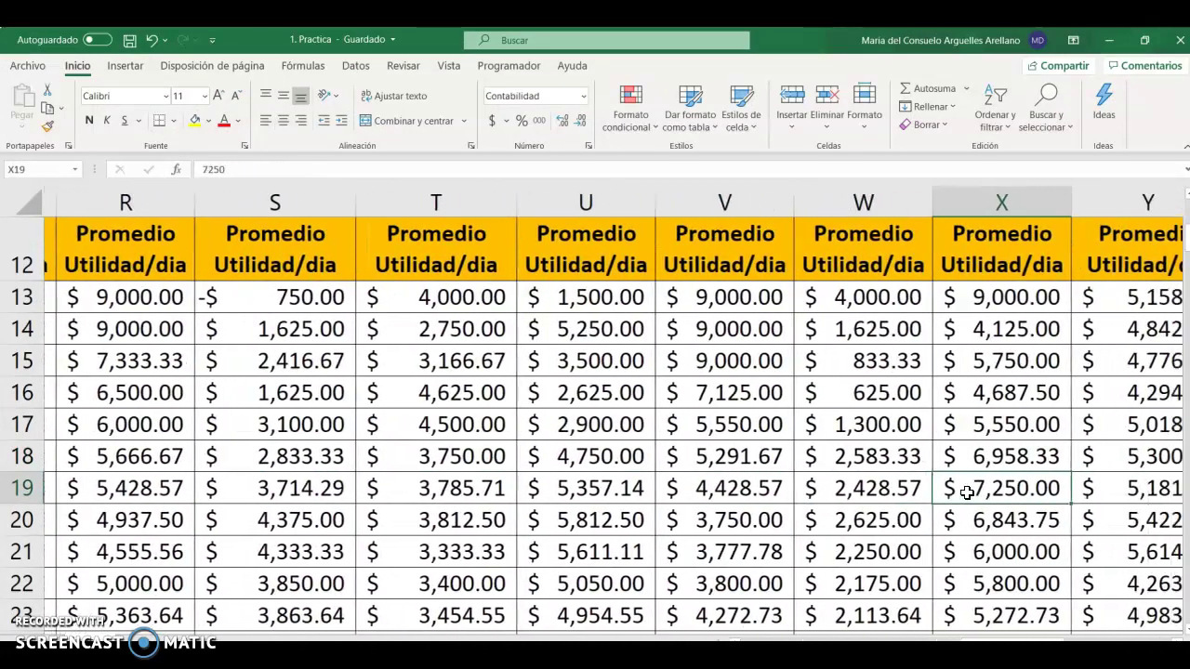
{"action": "key", "text": "Left"}
{"action": "key", "text": "Up"}
{"action": "key", "text": "Up"}
{"action": "key", "text": "Up"}
{"action": "key", "text": "Up"}
{"action": "key", "text": "Up"}
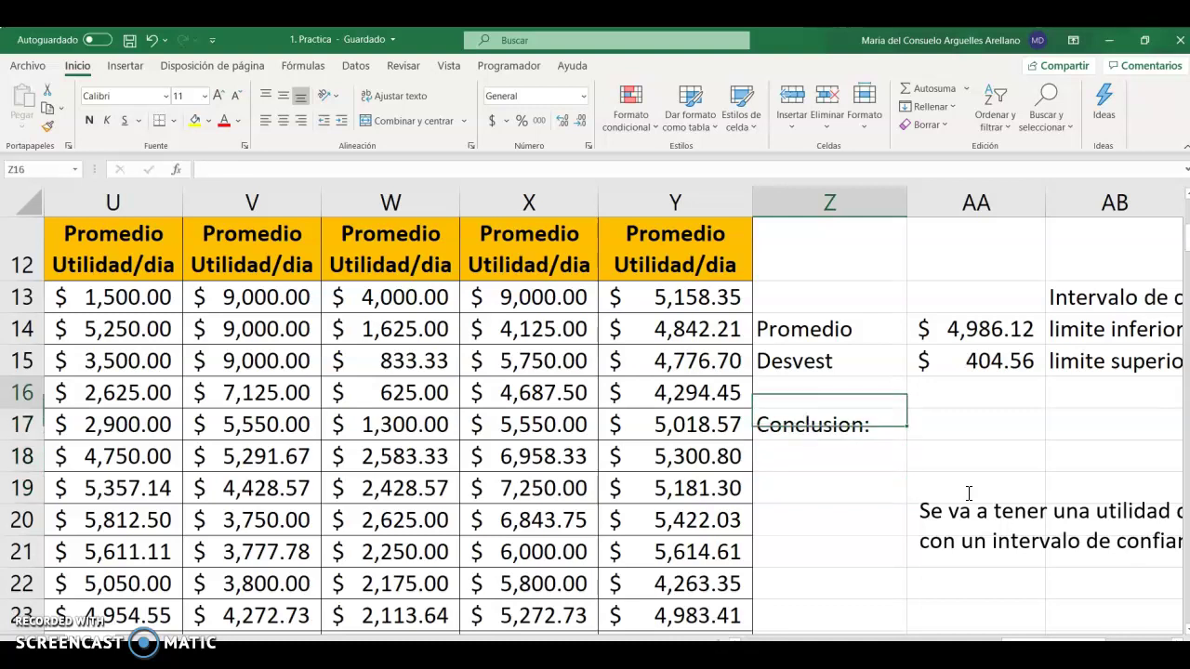
{"action": "key", "text": "Left"}
{"action": "key", "text": "Up"}
{"action": "key", "text": "Up"}
{"action": "key", "text": "Down"}
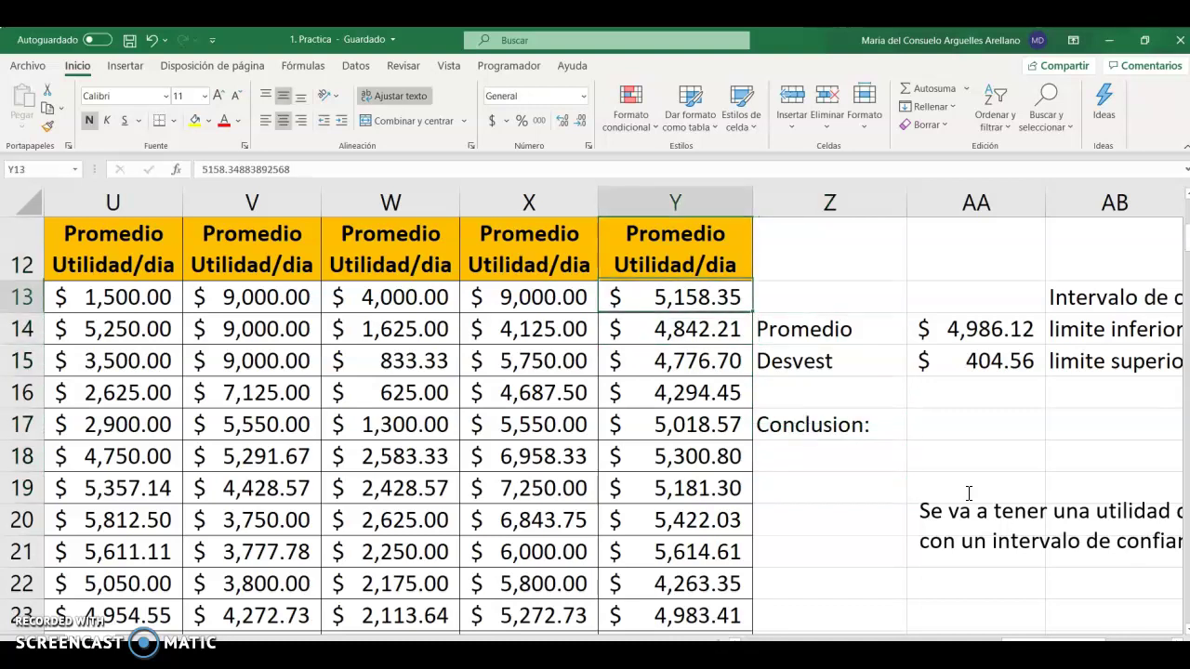
Step: Examine the replica profit averages in column Y down to row 27 and the tables above them
{"action": "key", "text": "Down"}
{"action": "key", "text": "Down"}
{"action": "key", "text": "Down"}
{"action": "key", "text": "Down"}
{"action": "key", "text": "Down"}
{"action": "key", "text": "Down"}
{"action": "key", "text": "Down"}
{"action": "key", "text": "Down"}
{"action": "key", "text": "Down"}
{"action": "key", "text": "Down"}
{"action": "key", "text": "Down"}
{"action": "key", "text": "Down"}
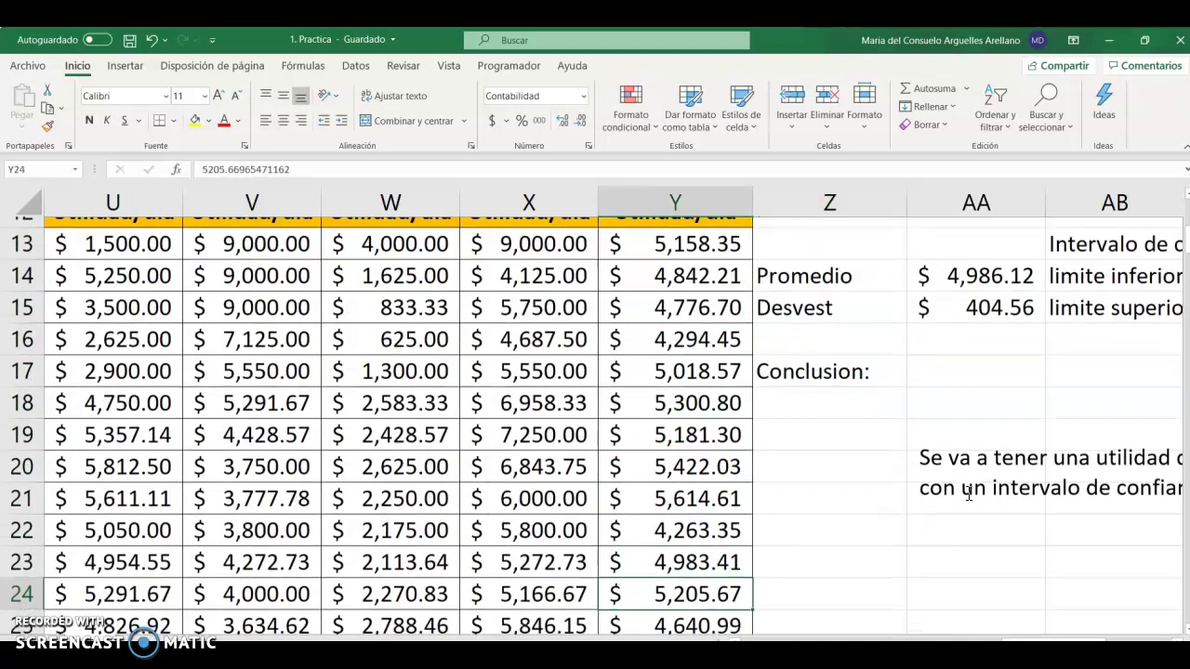
{"action": "key", "text": "Right"}
{"action": "key", "text": "Down"}
{"action": "key", "text": "Down"}
{"action": "key", "text": "Down"}
{"action": "key", "text": "Down"}
{"action": "key", "text": "Down"}
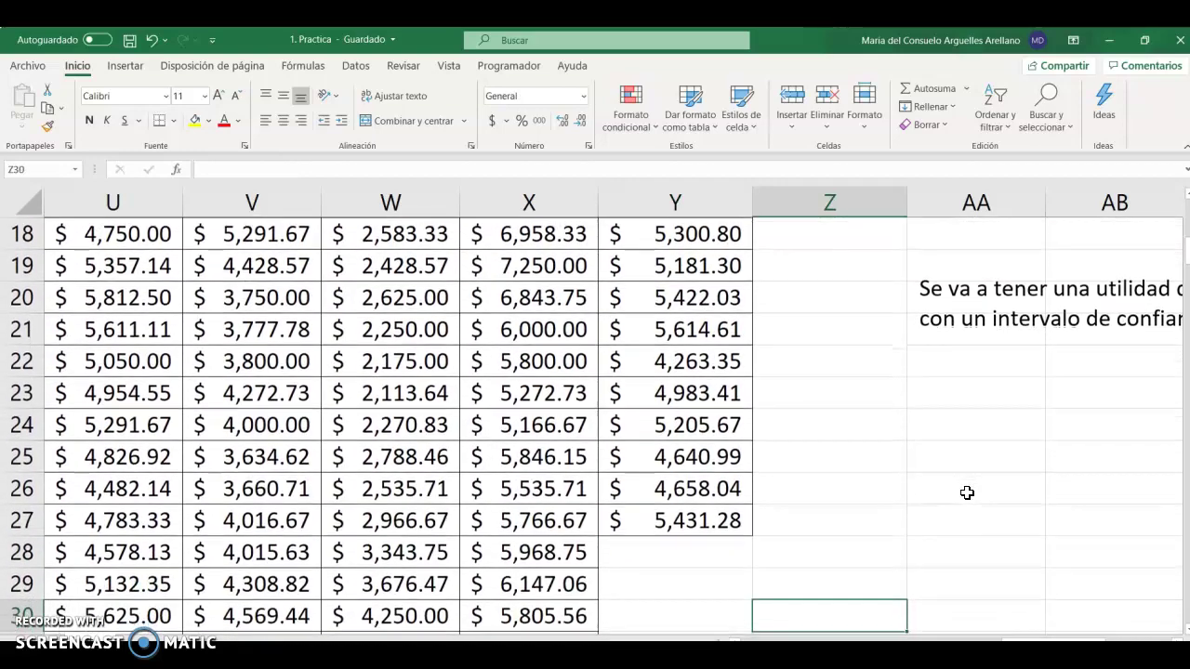
{"action": "key", "text": "Left"}
{"action": "key", "text": "Up"}
{"action": "key", "text": "Up"}
{"action": "key", "text": "Up"}
{"action": "key", "text": "Up"}
{"action": "key", "text": "Up"}
{"action": "key", "text": "Up"}
{"action": "key", "text": "Up"}
{"action": "key", "text": "Up"}
{"action": "key", "text": "Up"}
{"action": "key", "text": "Up"}
{"action": "key", "text": "Up"}
{"action": "key", "text": "Up"}
{"action": "key", "text": "Up"}
{"action": "key", "text": "Up"}
{"action": "key", "text": "Up"}
{"action": "key", "text": "Up"}
{"action": "key", "text": "Up"}
{"action": "key", "text": "Up"}
{"action": "key", "text": "Up"}
{"action": "key", "text": "Up"}
{"action": "key", "text": "Up"}
{"action": "key", "text": "Up"}
{"action": "key", "text": "Up"}
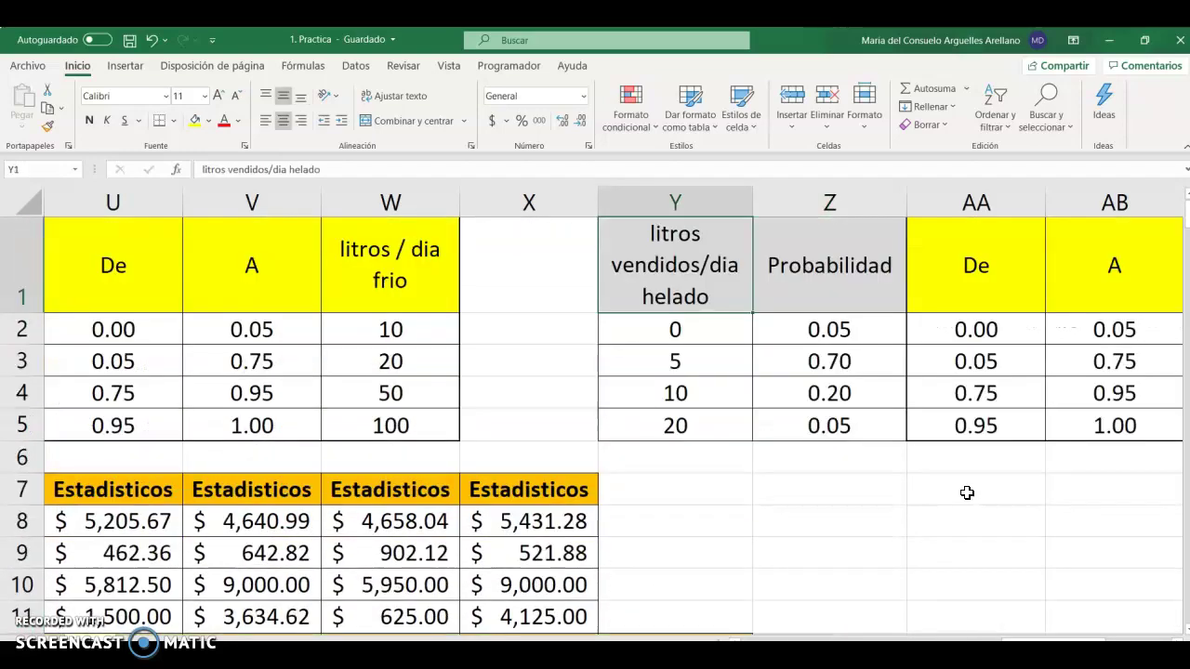
{"action": "key", "text": "Down"}
{"action": "key", "text": "Down"}
{"action": "key", "text": "Down"}
{"action": "key", "text": "Down"}
{"action": "key", "text": "Down"}
{"action": "key", "text": "Down"}
{"action": "key", "text": "Down"}
{"action": "key", "text": "Down"}
{"action": "key", "text": "Down"}
{"action": "key", "text": "Down"}
{"action": "key", "text": "Down"}
{"action": "key", "text": "Down"}
{"action": "key", "text": "Down"}
{"action": "key", "text": "Down"}
{"action": "key", "text": "Down"}
{"action": "key", "text": "Down"}
{"action": "key", "text": "Down"}
{"action": "key", "text": "Down"}
{"action": "key", "text": "Down"}
{"action": "key", "text": "Down"}
{"action": "key", "text": "Down"}
{"action": "key", "text": "Down"}
{"action": "key", "text": "Down"}
{"action": "key", "text": "Down"}
{"action": "key", "text": "Down"}
{"action": "key", "text": "Down"}
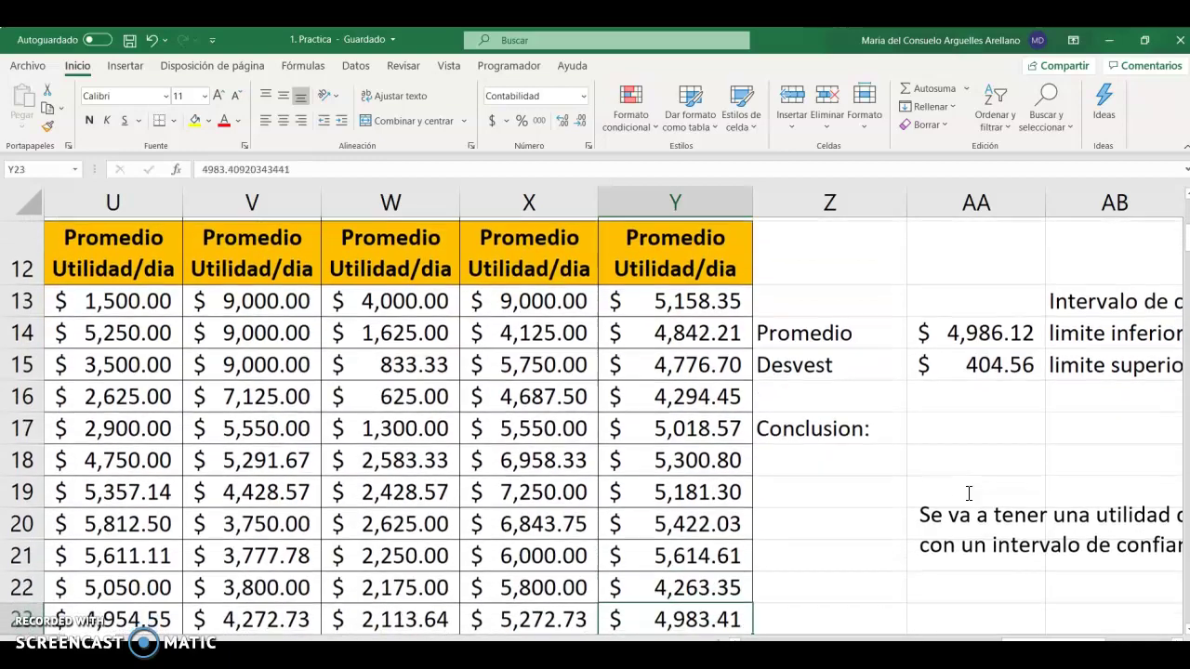
{"action": "key", "text": "Down"}
{"action": "key", "text": "Down"}
{"action": "key", "text": "Up"}
{"action": "key", "text": "Up"}
{"action": "key", "text": "Up"}
{"action": "key", "text": "Up"}
{"action": "key", "text": "Up"}
{"action": "key", "text": "Up"}
{"action": "key", "text": "Up"}
{"action": "key", "text": "Up"}
{"action": "key", "text": "Up"}
{"action": "key", "text": "Up"}
{"action": "key", "text": "Up"}
{"action": "key", "text": "Up"}
{"action": "key", "text": "Up"}
{"action": "key", "text": "Up"}
{"action": "key", "text": "Up"}
{"action": "key", "text": "Up"}
{"action": "key", "text": "Up"}
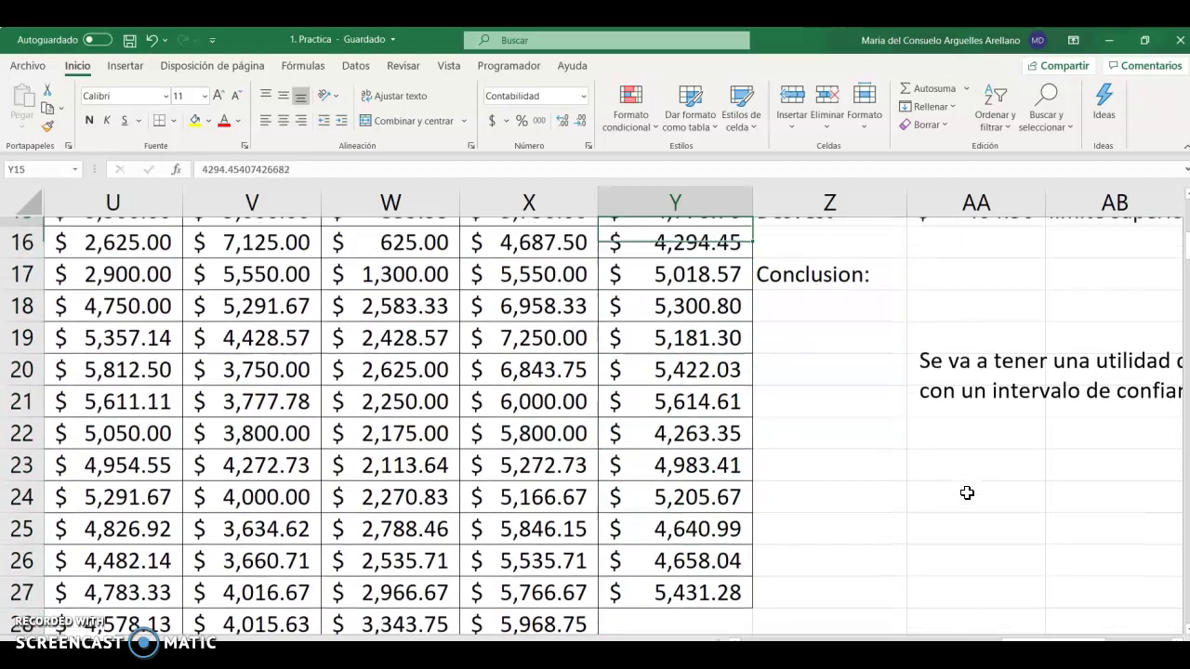
Step: Inspect the mean formula in AA14 and the standard deviation formula in AA15, leaving both as they are
{"action": "key", "text": "Down"}
{"action": "key", "text": "Down"}
{"action": "key", "text": "Right"}
{"action": "key", "text": "Right"}
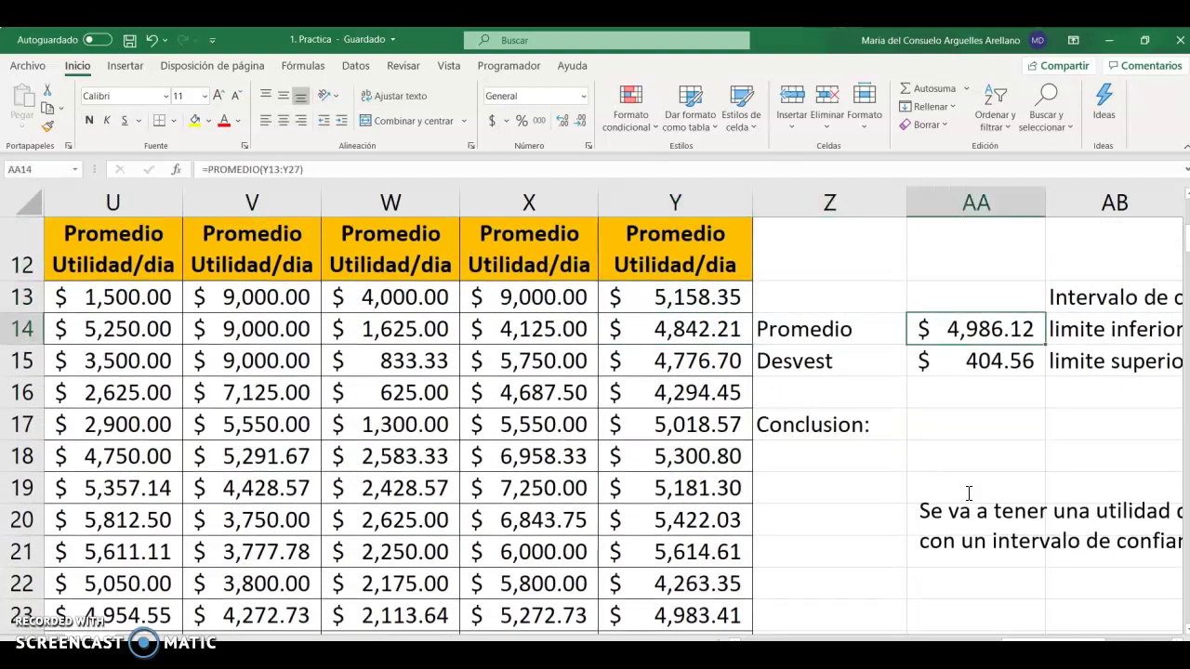
{"action": "key", "text": "F2"}
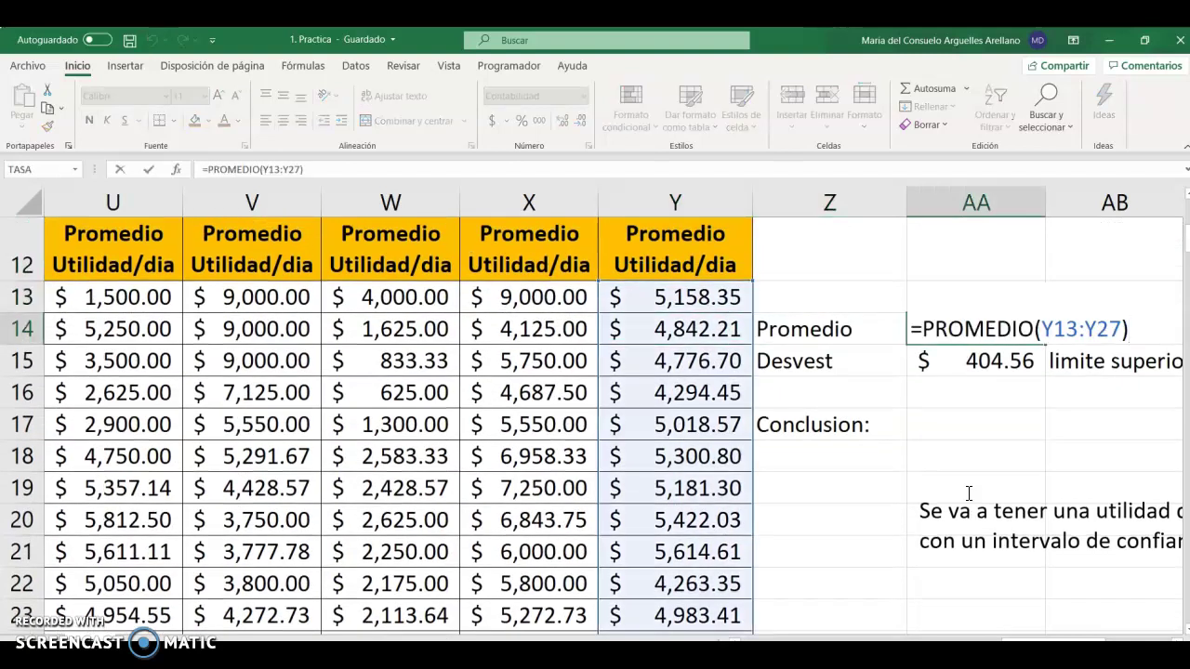
{"action": "key", "text": "Escape"}
{"action": "key", "text": "Down"}
{"action": "key", "text": "F2"}
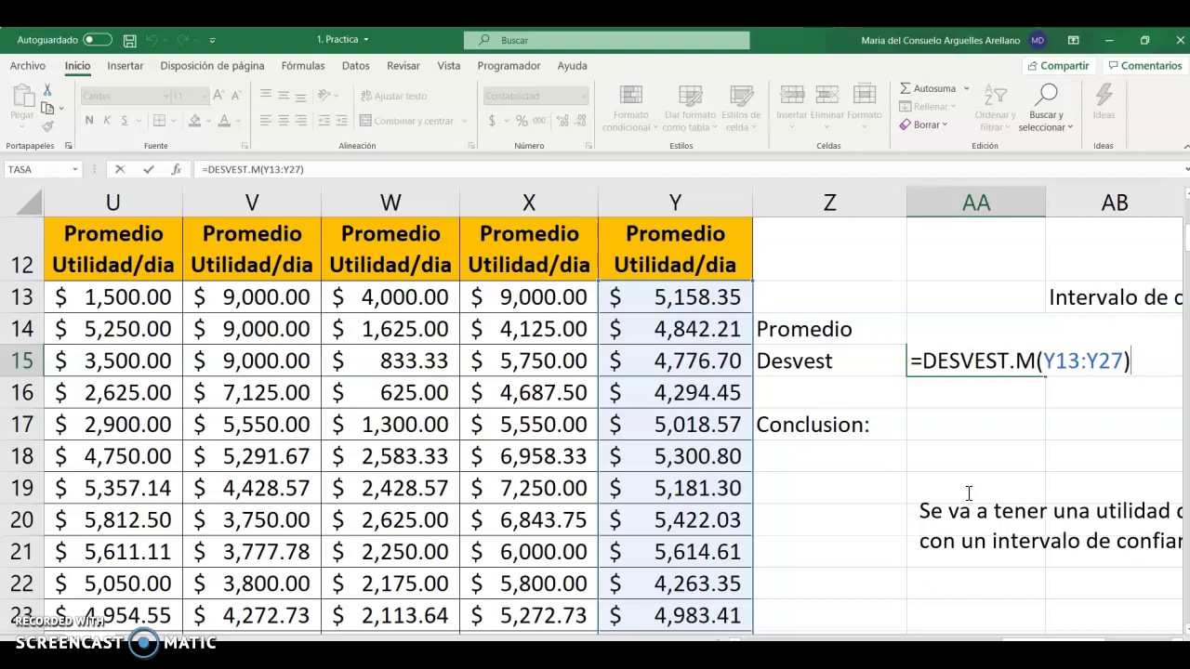
{"action": "key", "text": "Return"}
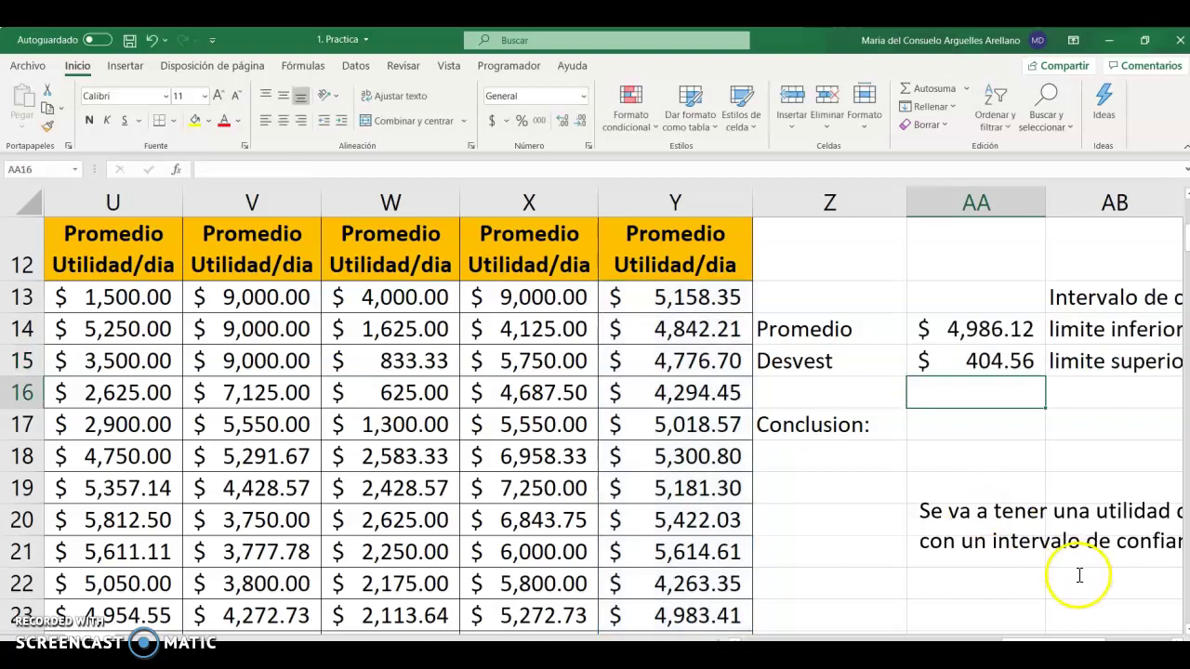
Step: Glance at main.cpp, return to the Excel workbook, and inspect the random number, climate and litres formulas in columns B to E from row 13
{"action": "key", "text": "alt+Tab"}
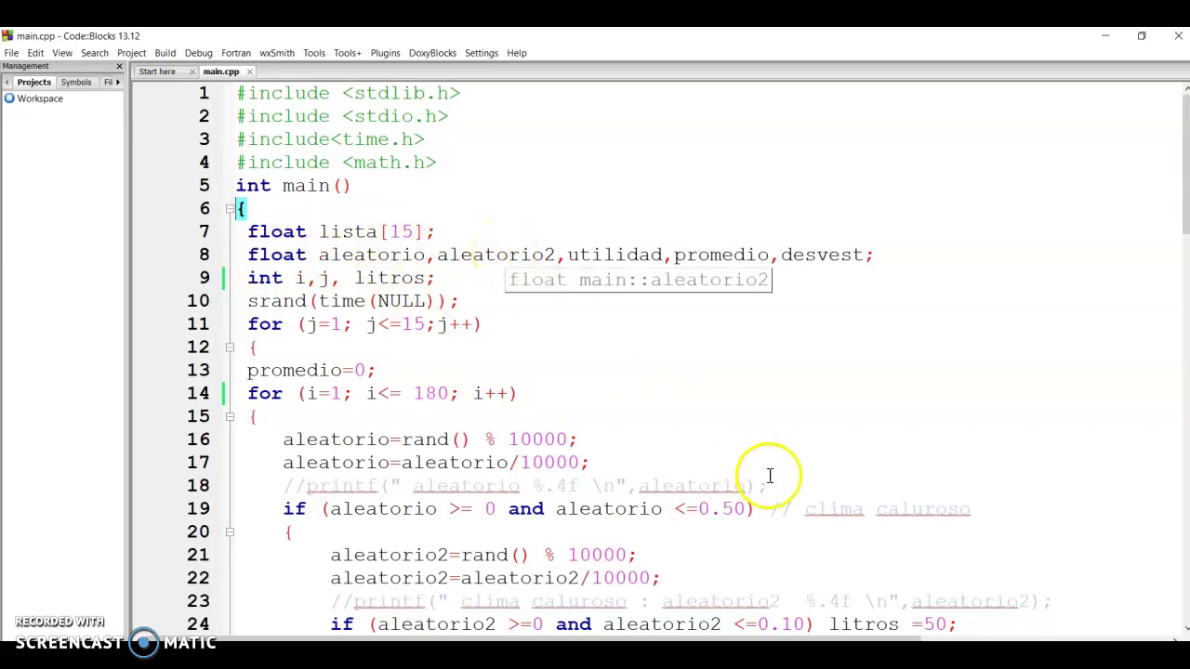
{"action": "key", "text": "alt+Tab"}
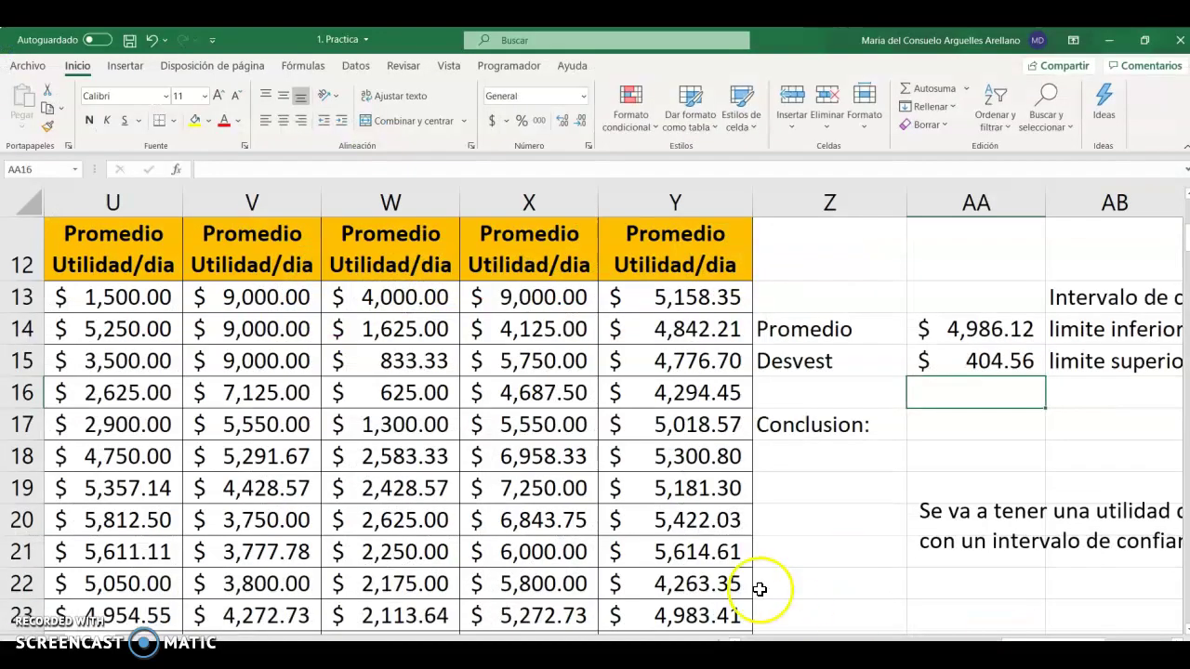
{"action": "key", "text": "Left"}
{"action": "key", "text": "Left"}
{"action": "key", "text": "Left"}
{"action": "key", "text": "Left"}
{"action": "key", "text": "Left"}
{"action": "key", "text": "Left"}
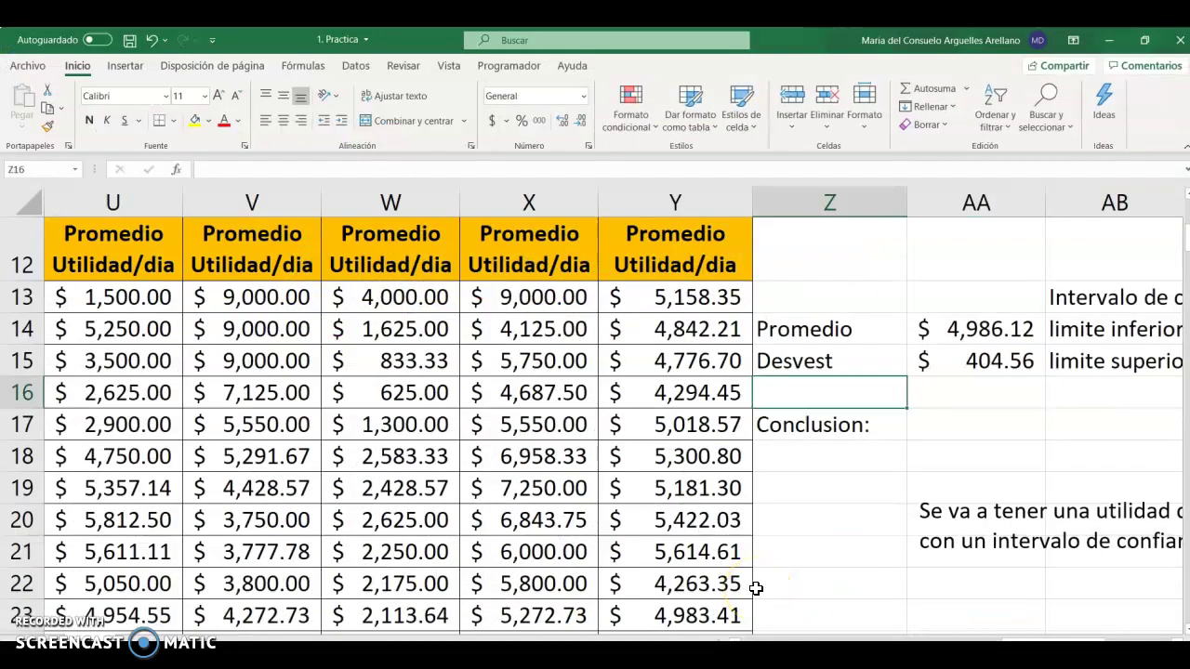
{"action": "key", "text": "Home"}
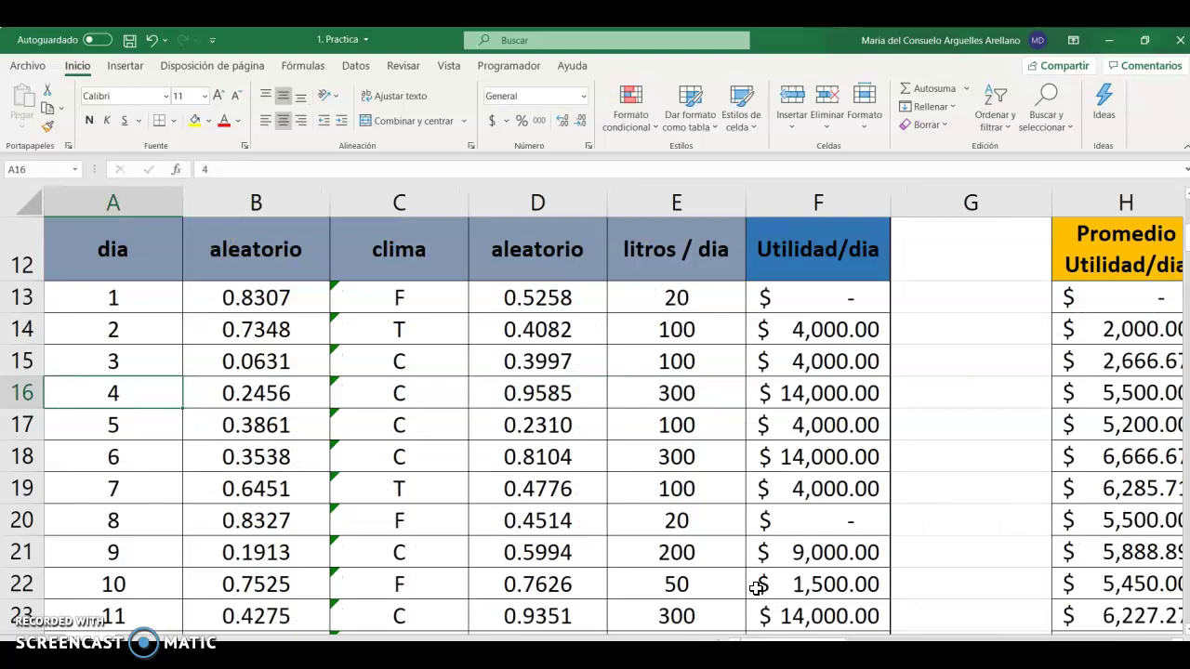
{"action": "left_click", "coordinate": [267, 298]}
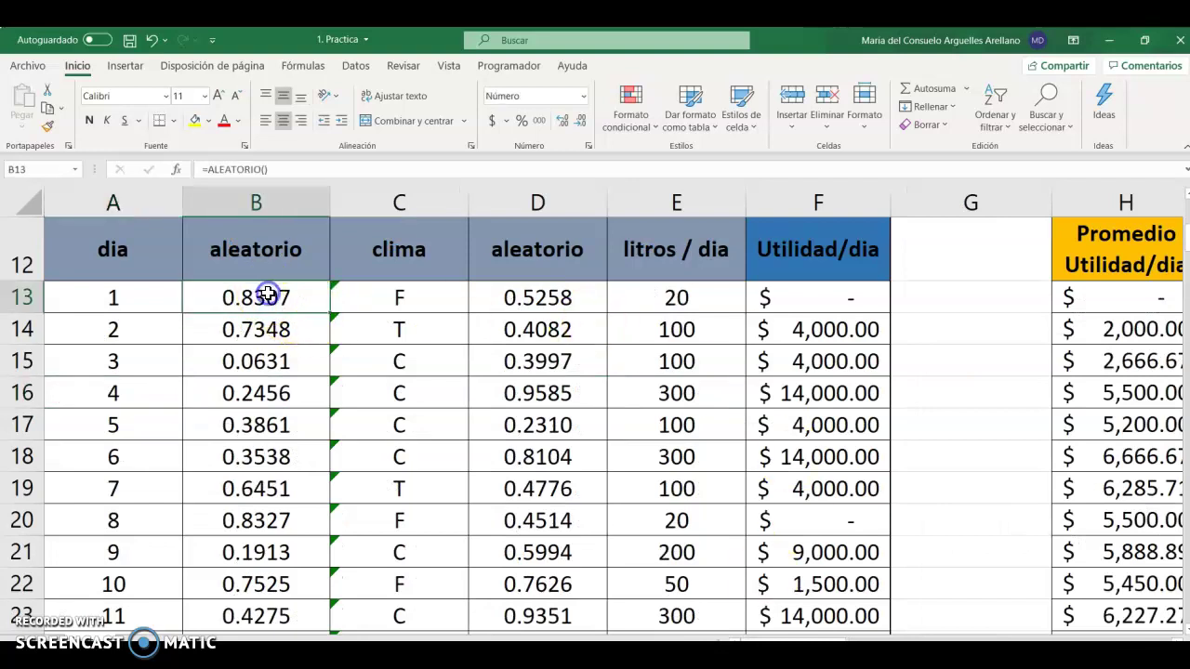
{"action": "left_click", "coordinate": [395, 298]}
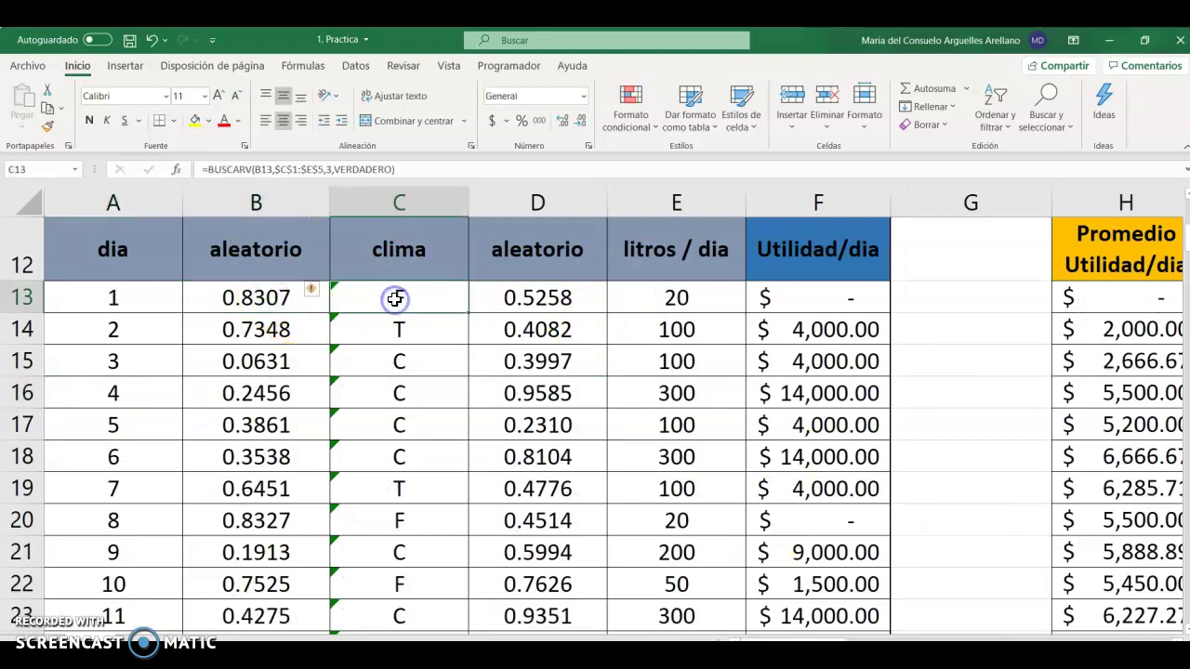
{"action": "left_click", "coordinate": [541, 298]}
{"action": "left_click", "coordinate": [677, 299]}
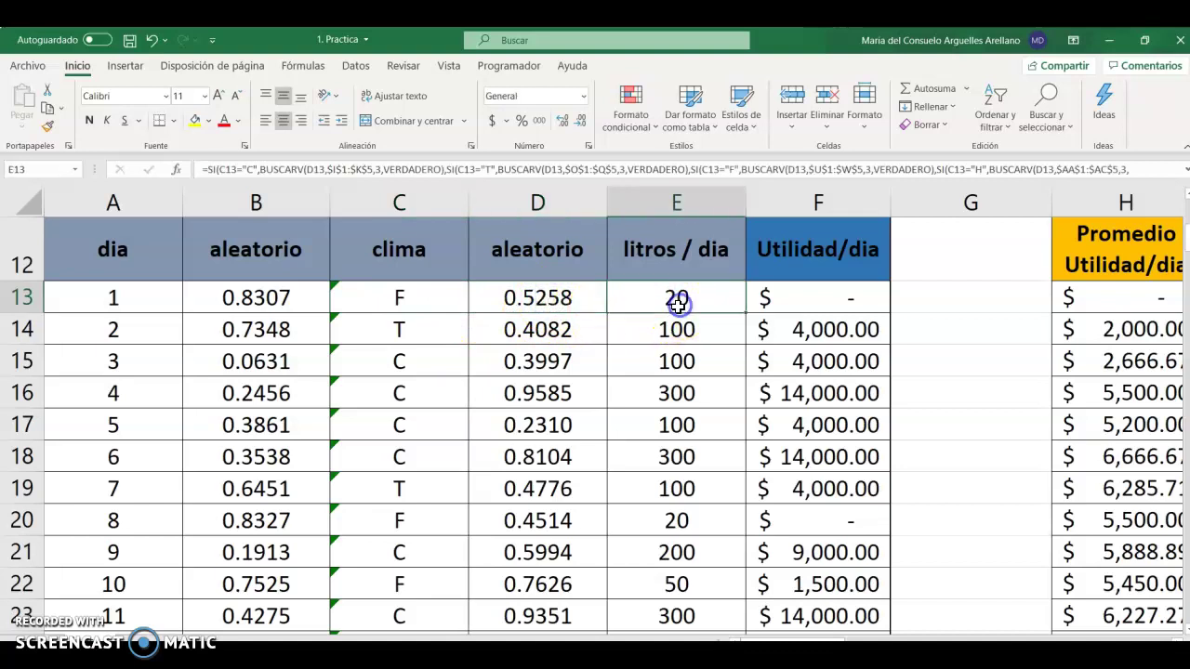
{"action": "left_click", "coordinate": [677, 355]}
{"action": "left_click", "coordinate": [675, 396]}
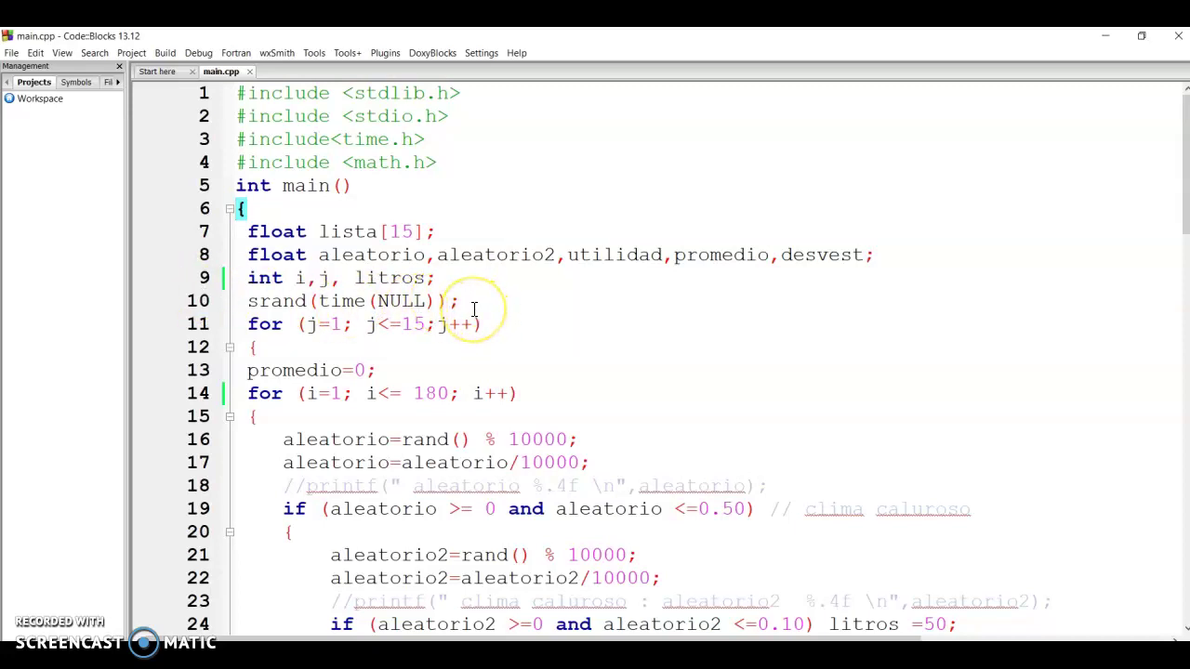
Step: In main.cpp in Code::Blocks, add the comment "// replicas" after the j loop on line 11 and locate the loop's closing brace
{"action": "left_click", "coordinate": [259, 324]}
{"action": "left_click", "coordinate": [542, 328]}
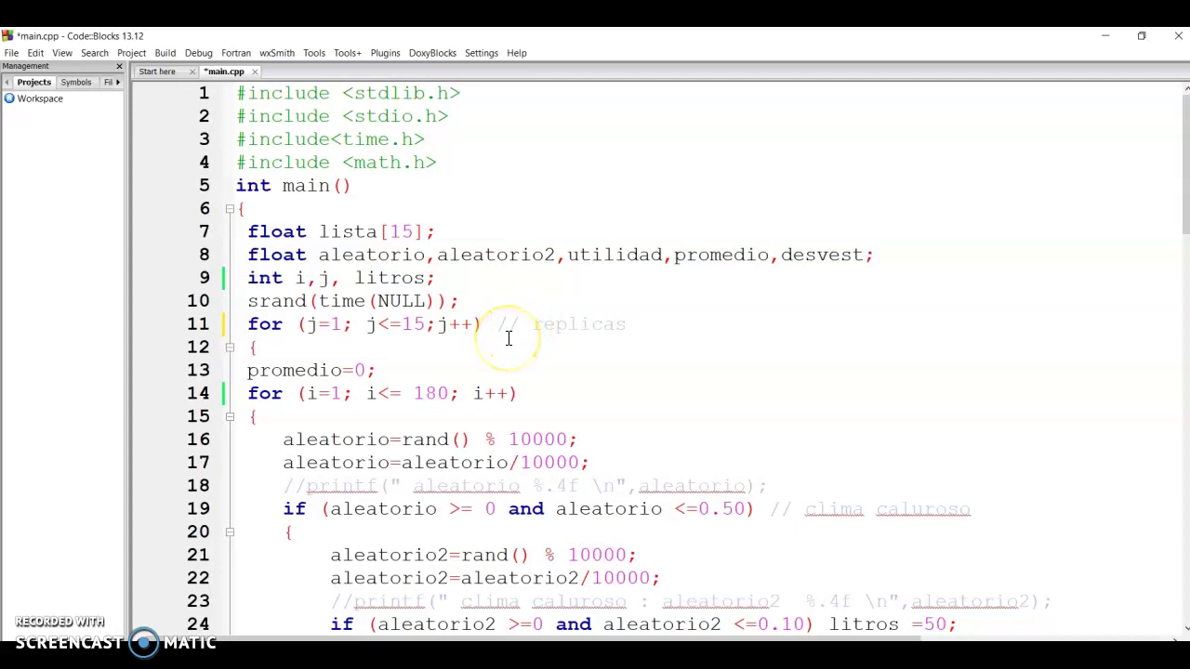
{"action": "left_click", "coordinate": [249, 348]}
{"action": "left_click_drag", "start_coordinate": [1186, 240], "coordinate": [1185, 577]}
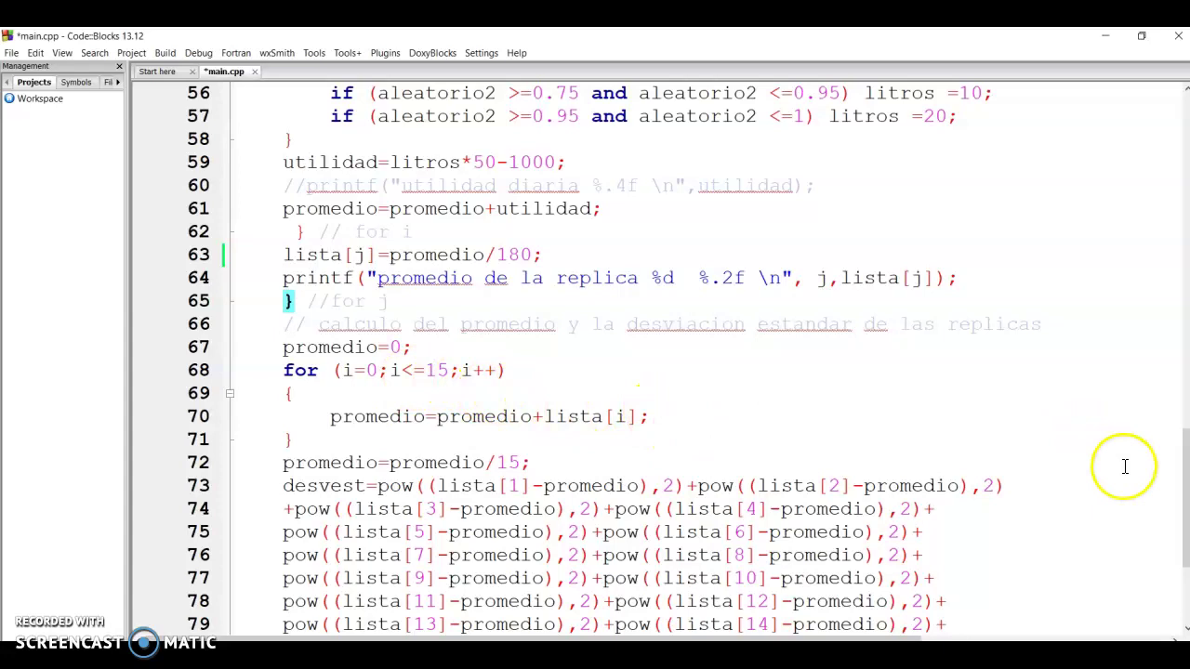
Step: Change the averaging loop on line 68 to read "for (i=1;i<=15;i++)"
{"action": "left_click", "coordinate": [448, 371]}
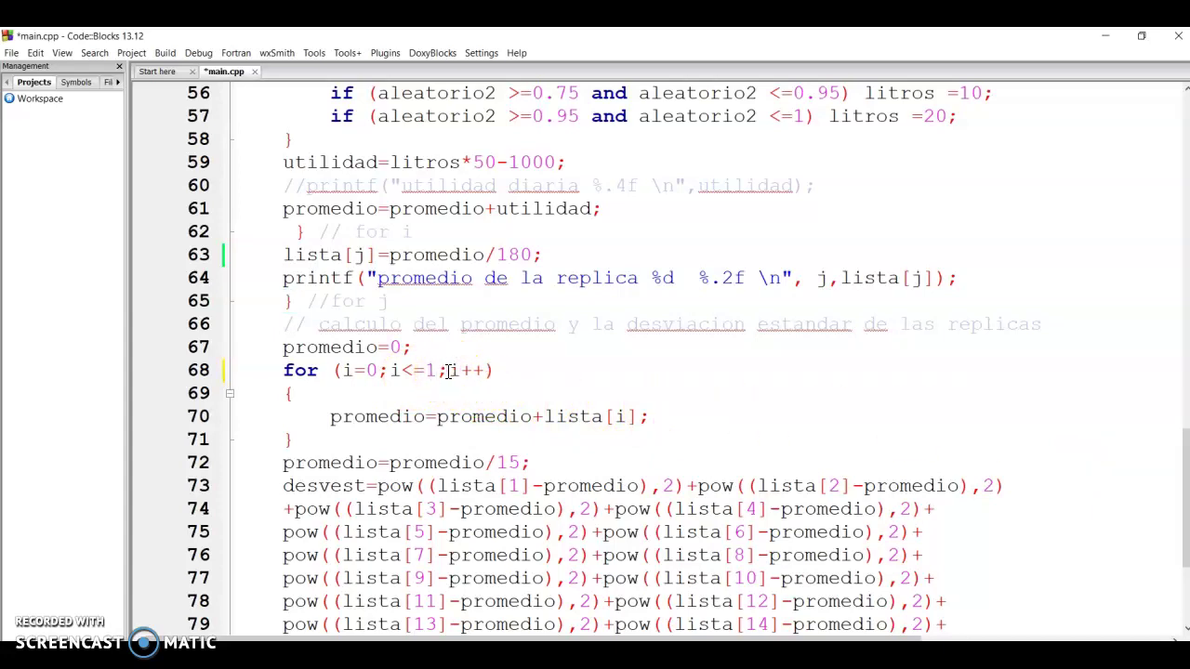
{"action": "left_click", "coordinate": [1183, 509]}
{"action": "left_click_drag", "start_coordinate": [1182, 509], "coordinate": [1182, 524]}
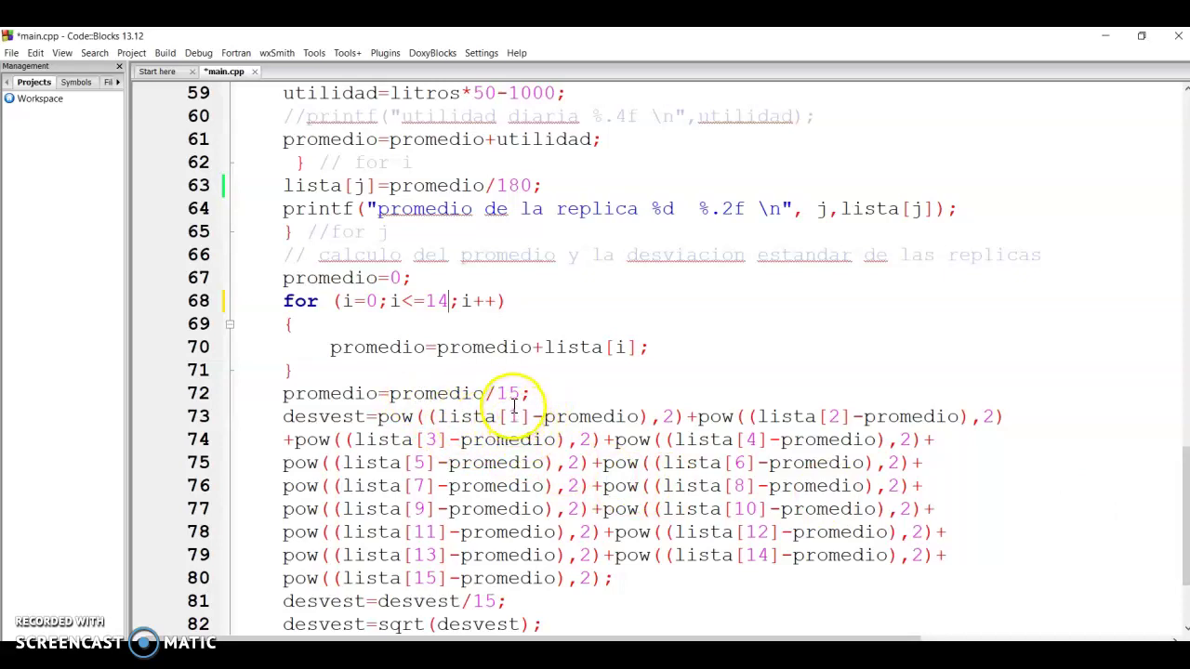
{"action": "left_click", "coordinate": [376, 300]}
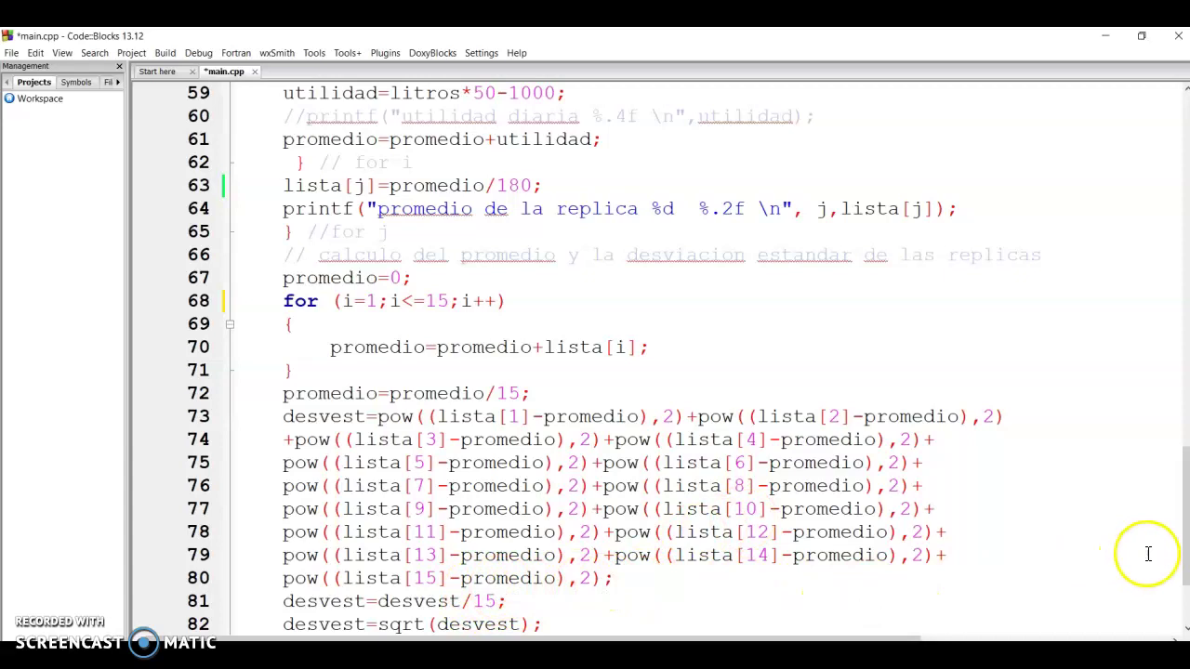
Step: Add the comments "// varianza" after line 81 and "// desviacion estandar" after line 82
{"action": "left_click_drag", "start_coordinate": [1186, 558], "coordinate": [1186, 584]}
{"action": "left_click", "coordinate": [541, 537]}
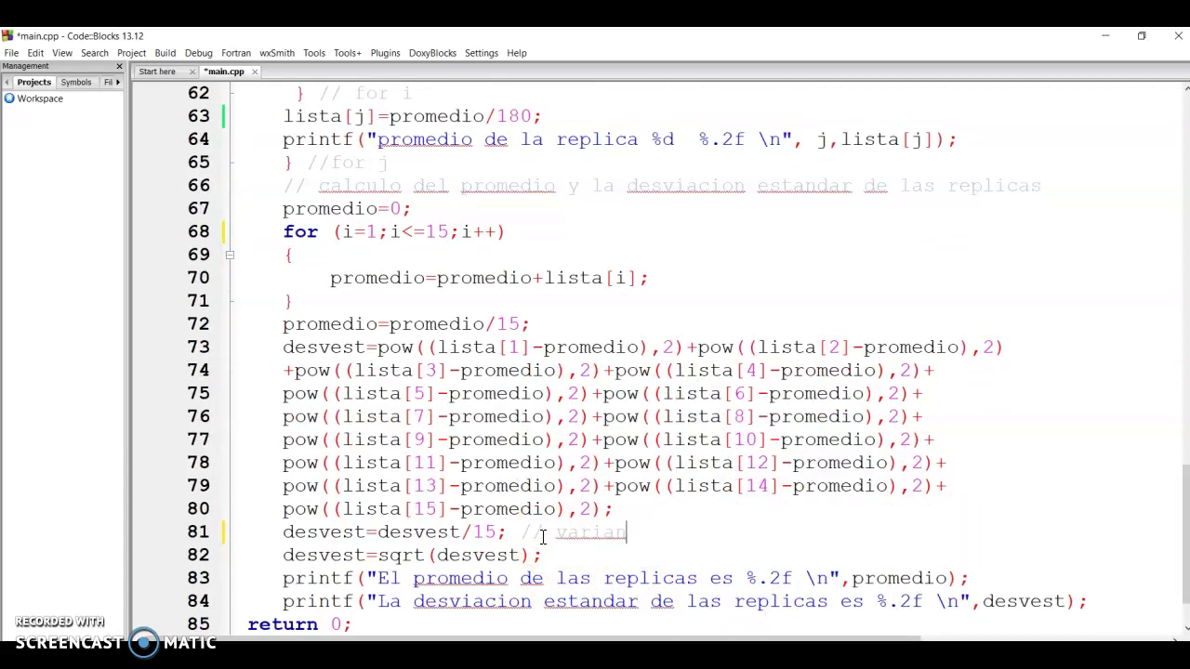
{"action": "left_click", "coordinate": [551, 545]}
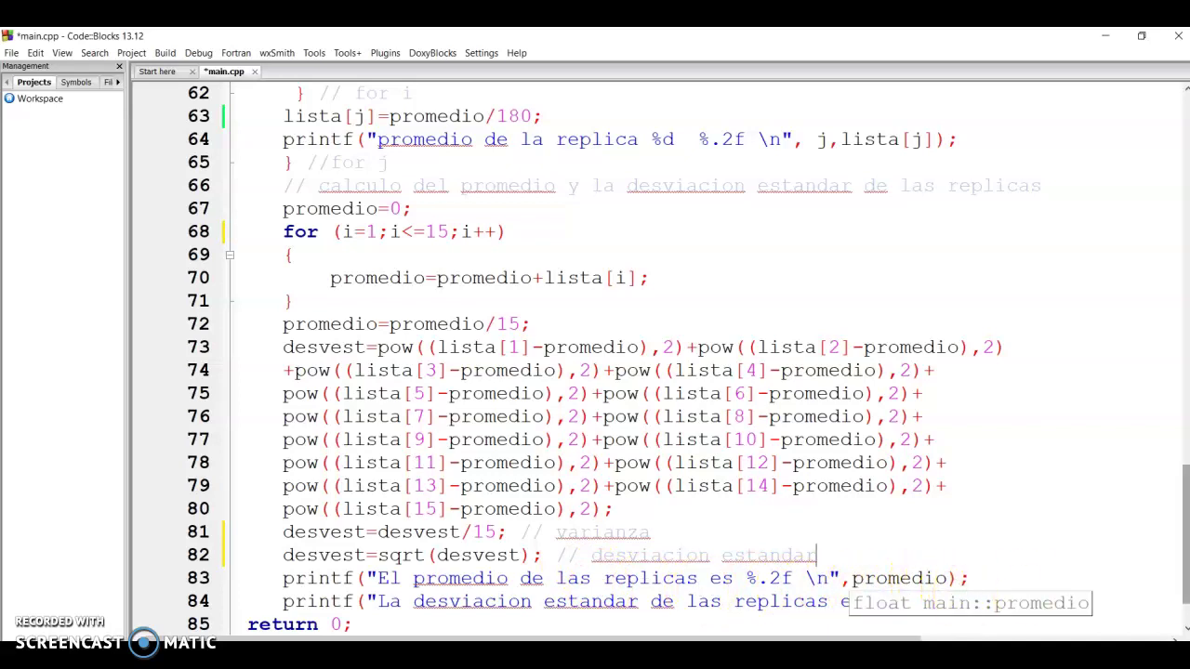
Step: Append the comment "// de las replicas" to the j loop's closing brace on line 65
{"action": "scroll", "coordinate": [1186, 586], "scroll_direction": "down", "scroll_amount": 1}
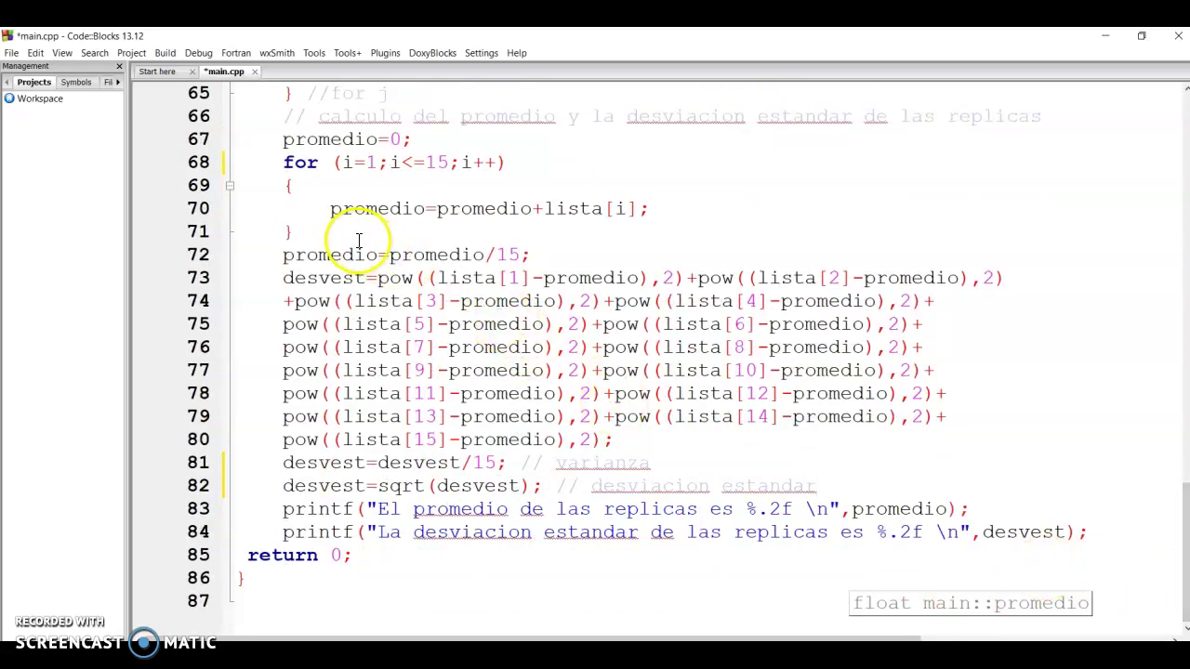
{"action": "left_click", "coordinate": [294, 100]}
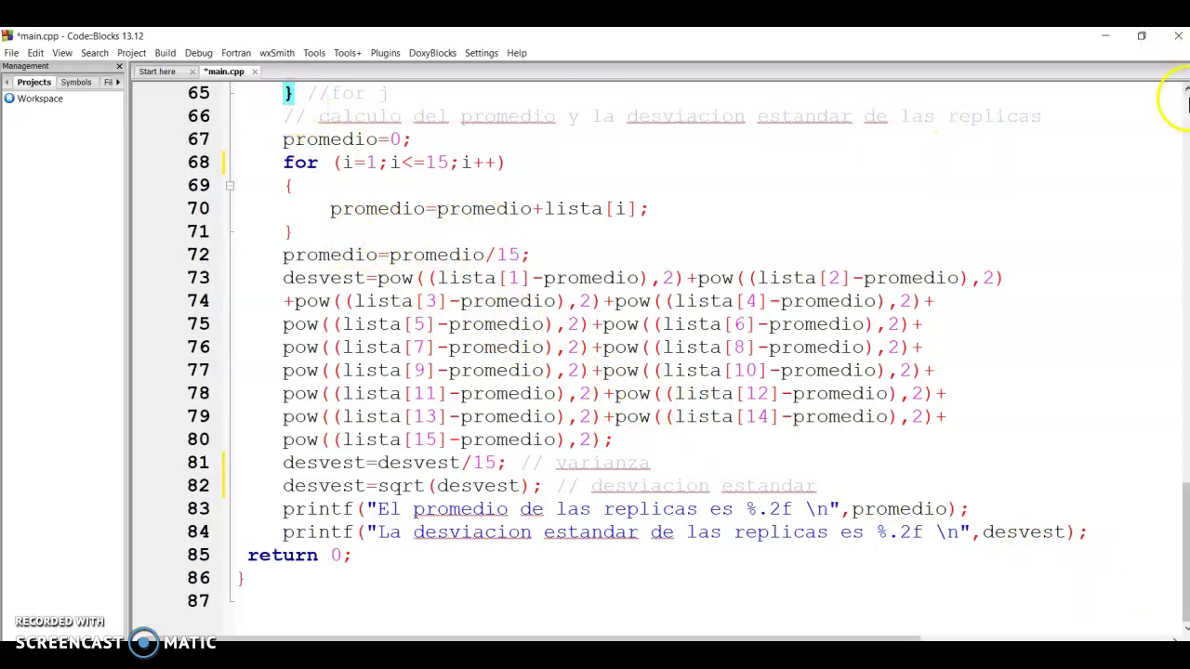
{"action": "left_click_drag", "start_coordinate": [1184, 503], "coordinate": [1177, 457]}
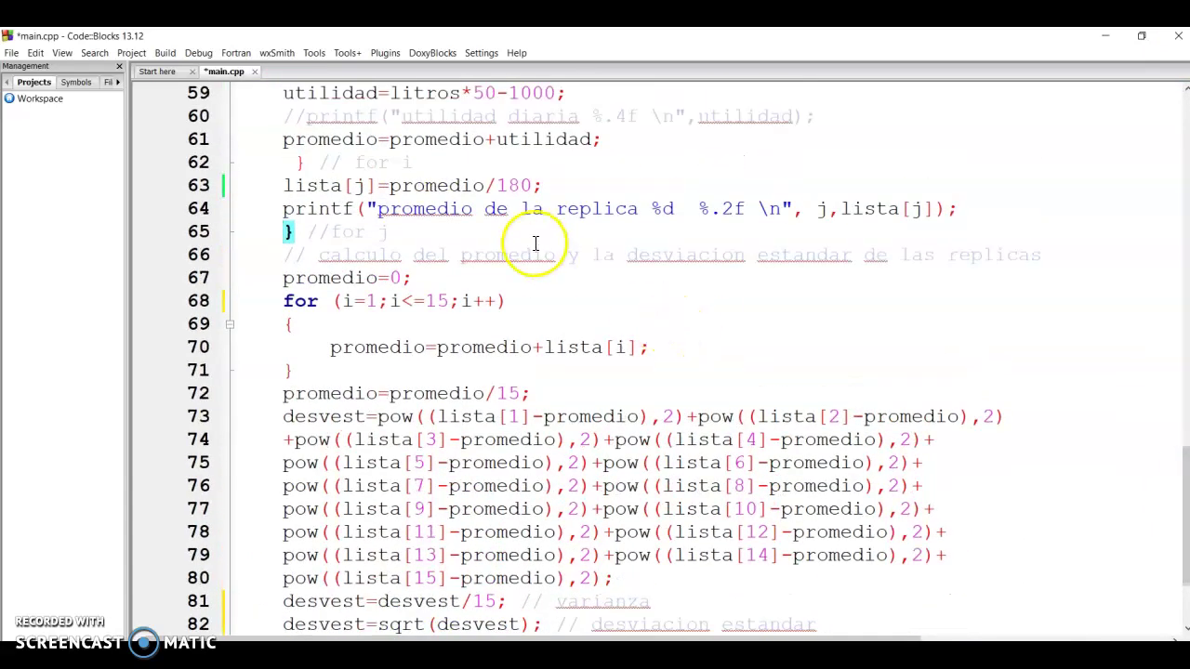
{"action": "left_click", "coordinate": [453, 233]}
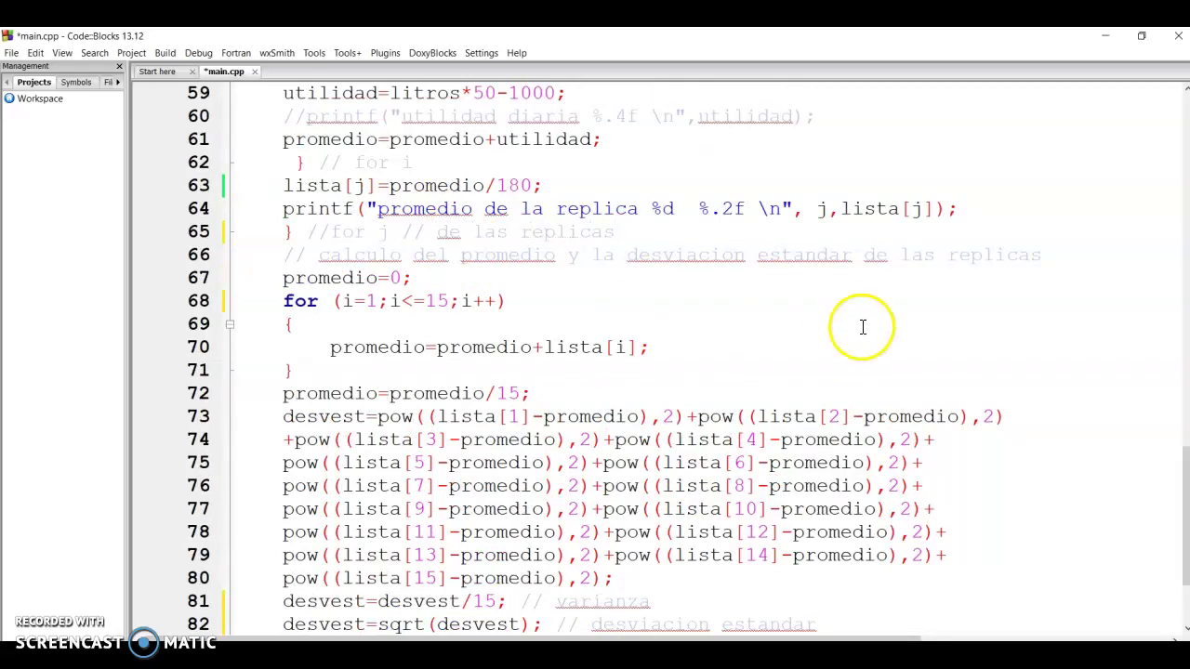
Step: Add the comment "// ciclo de 180 dias" after the i loop header on line 14
{"action": "scroll", "coordinate": [1186, 474], "scroll_direction": "up", "scroll_amount": 2}
{"action": "left_click_drag", "start_coordinate": [1187, 474], "coordinate": [1150, 174]}
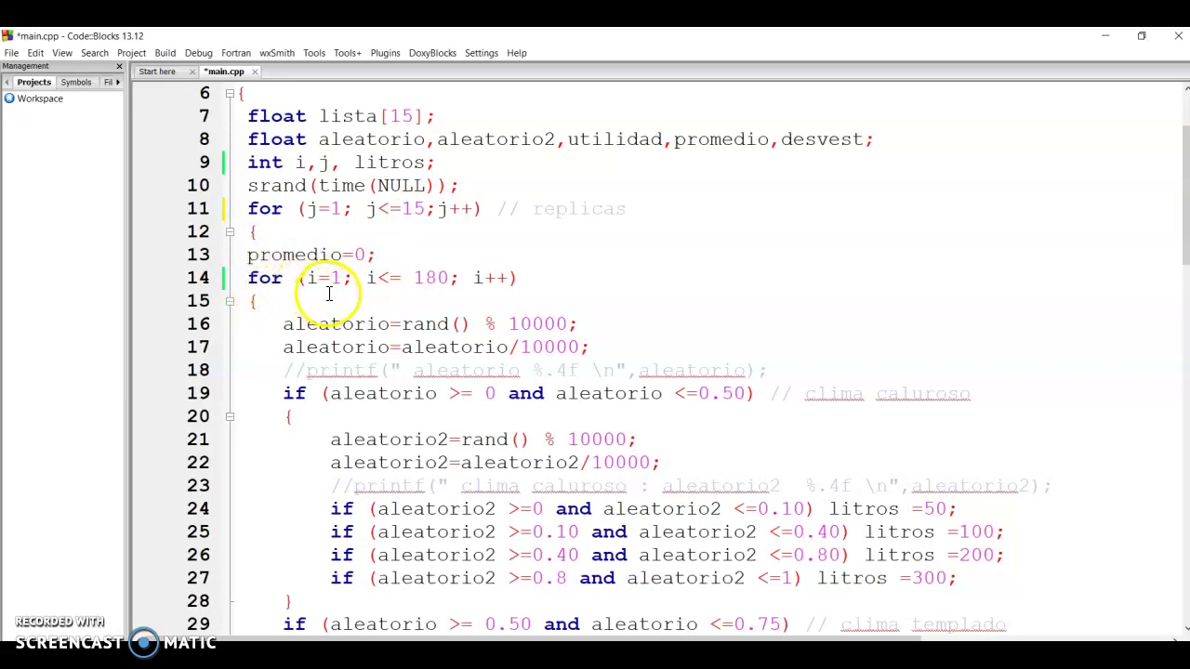
{"action": "left_click", "coordinate": [549, 282]}
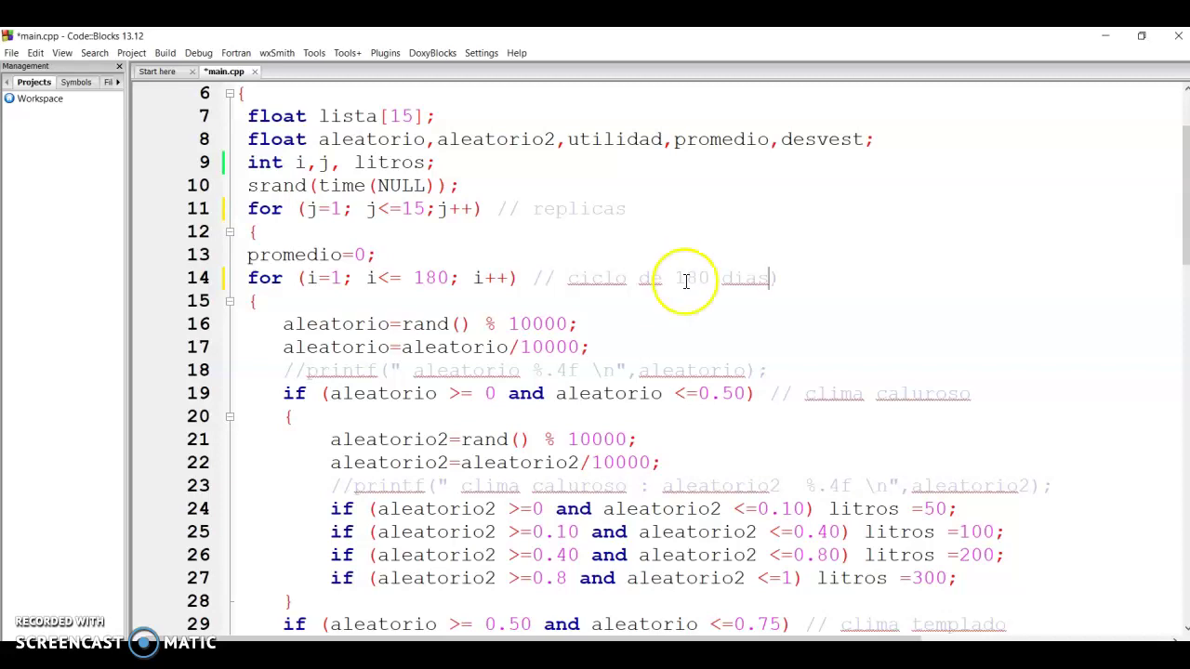
{"action": "left_click", "coordinate": [818, 284]}
{"action": "key", "text": "BackSpace"}
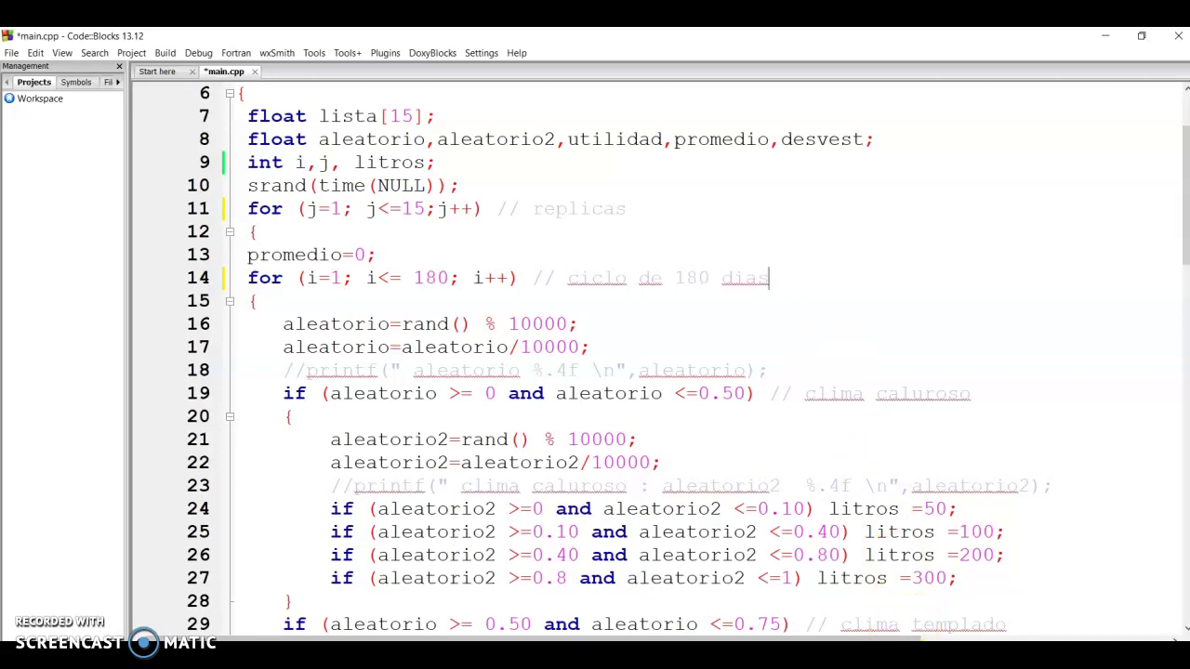
Step: Check the day column in the Excel workbook down to day 180, then return to main.cpp in Code::Blocks
{"action": "key", "text": "alt+Tab"}
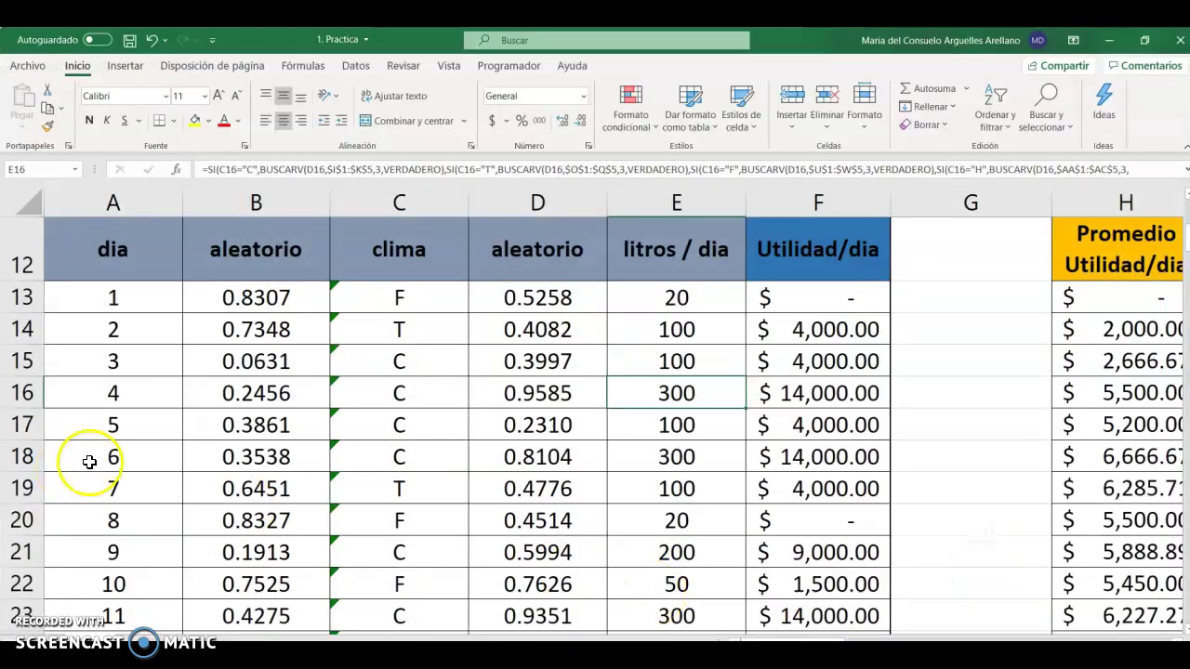
{"action": "left_click", "coordinate": [110, 459]}
{"action": "key", "text": "ctrl+space"}
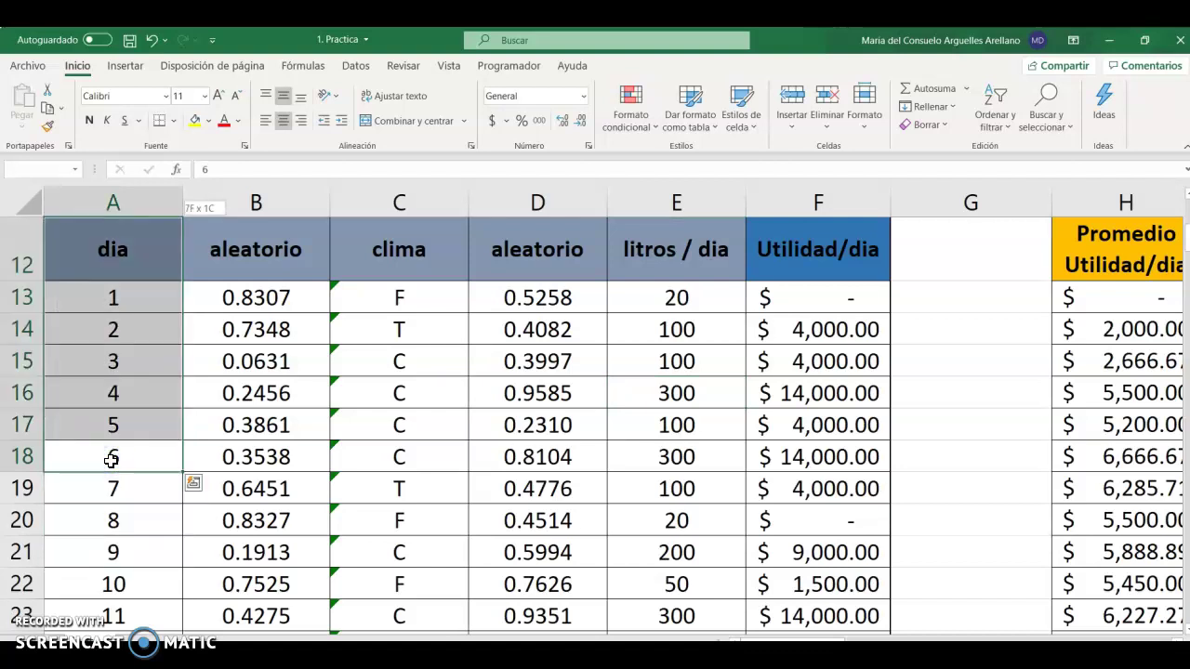
{"action": "scroll", "coordinate": [111, 460], "scroll_direction": "down", "scroll_amount": 20}
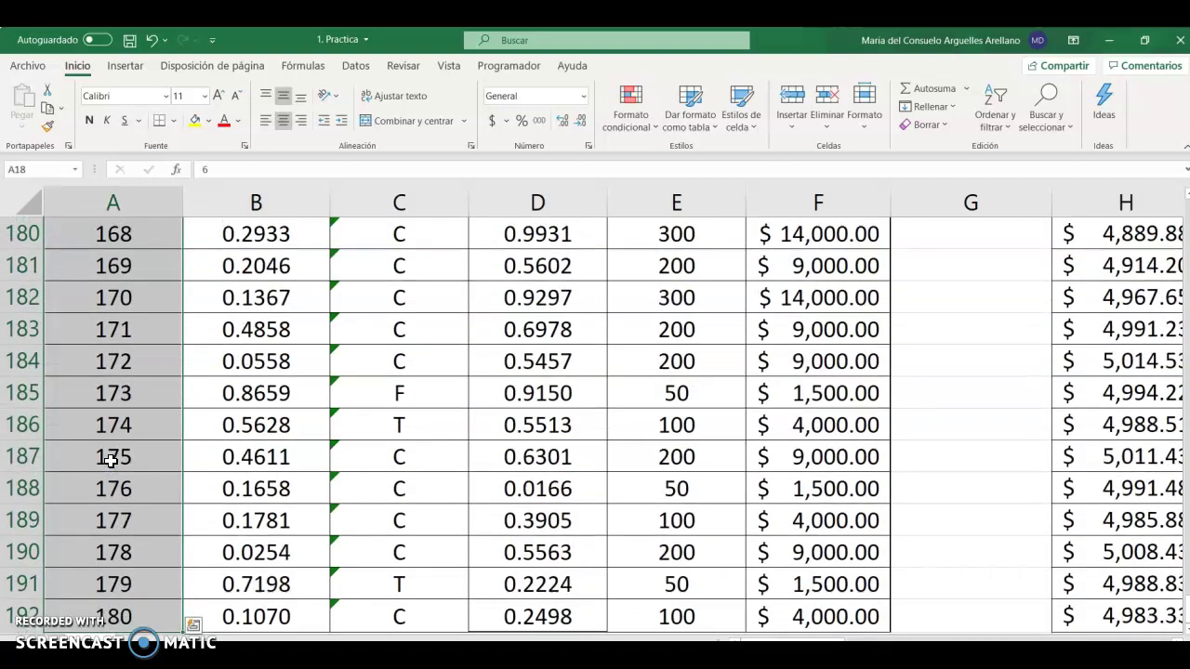
{"action": "key", "text": "alt+Tab"}
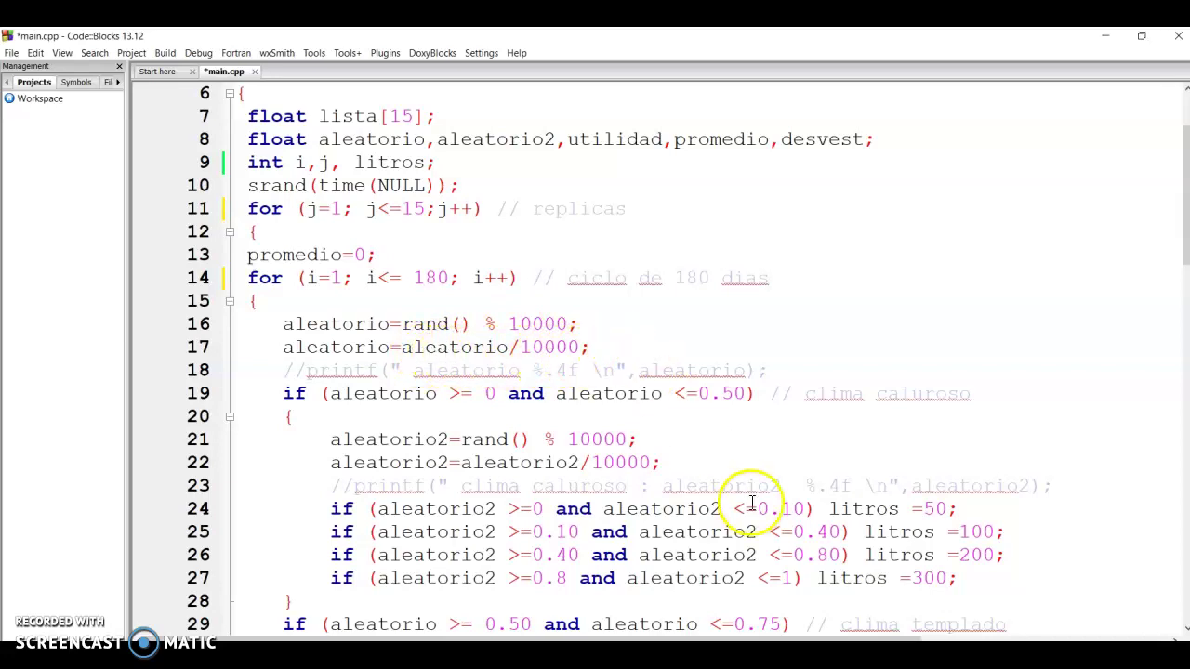
Step: Check the random-number and climate columns of the daily simulation in the Excel workbook, then return to main.cpp in Code::Blocks
{"action": "key", "text": "alt+Tab"}
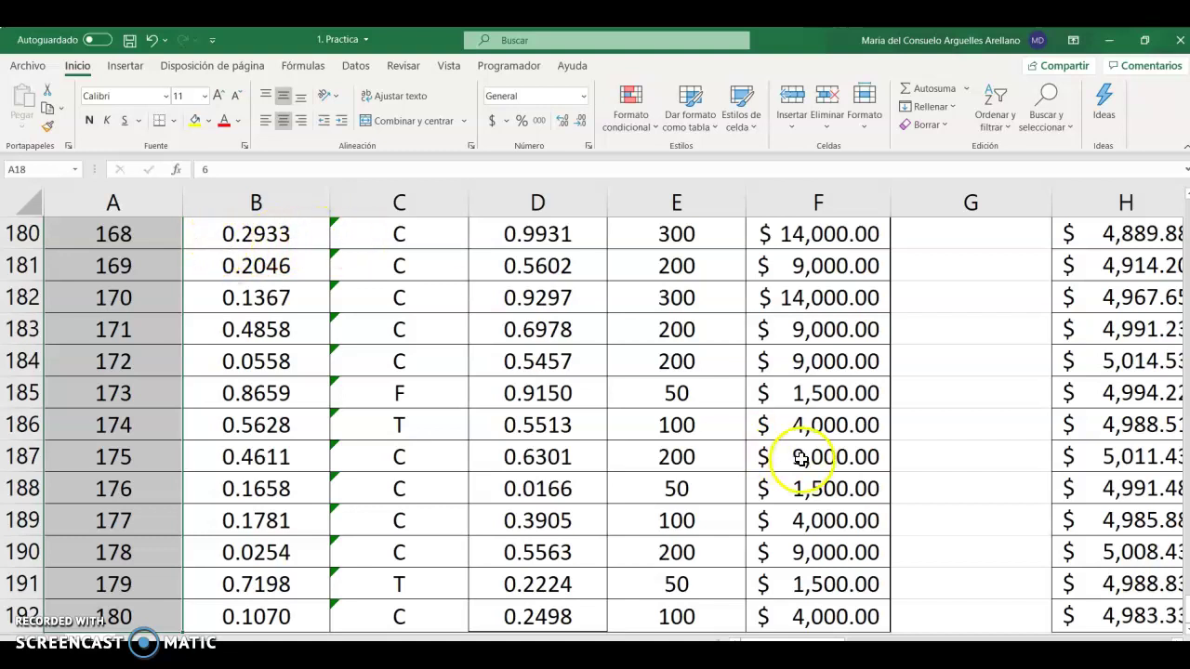
{"action": "key", "text": "alt+Tab"}
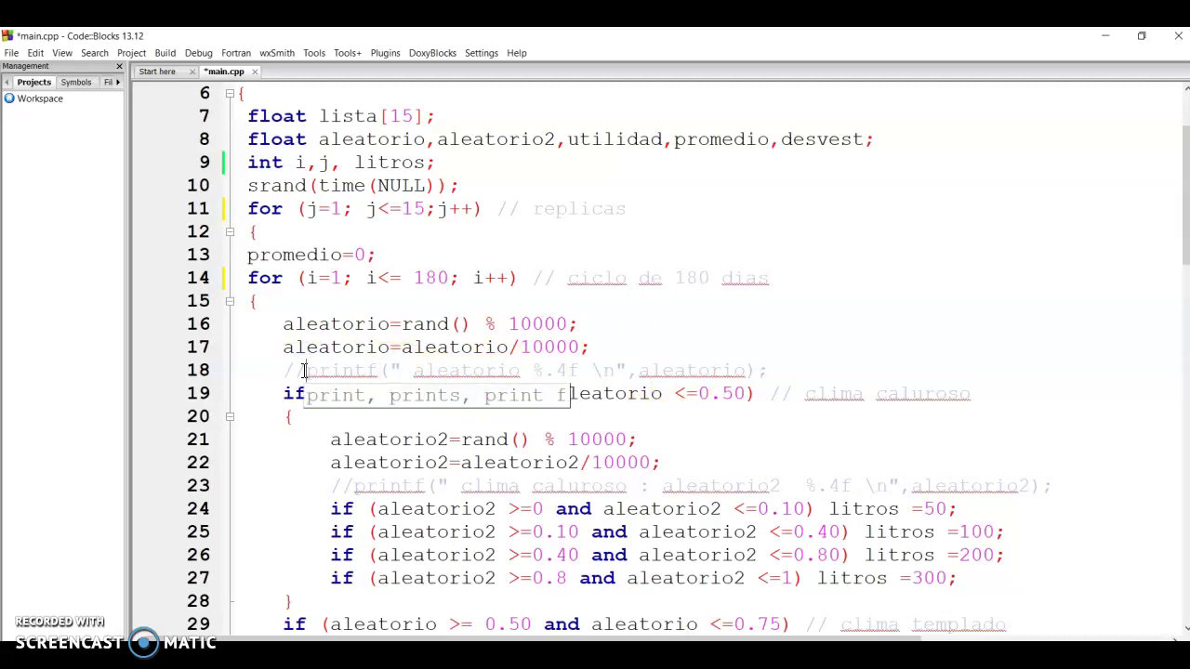
Step: Uncomment the printf statement for aleatorio on line 18, then comment it out again with "//"
{"action": "left_click", "coordinate": [303, 371]}
{"action": "key", "text": "BackSpace"}
{"action": "key", "text": "BackSpace"}
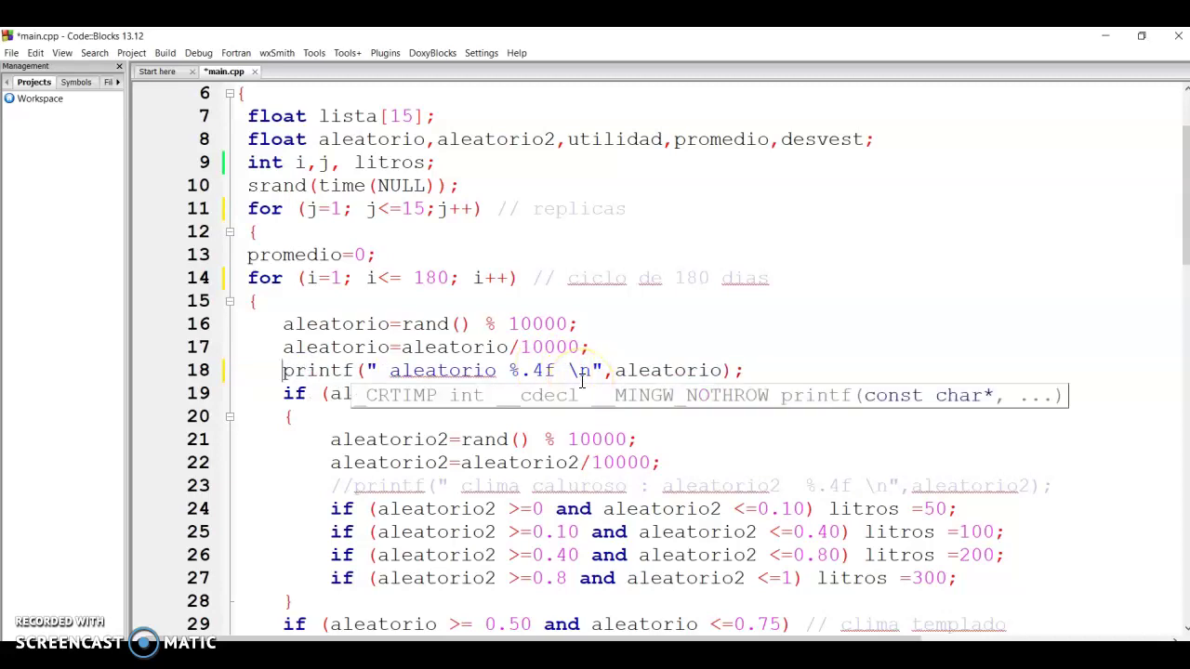
{"action": "type", "text": "//"}
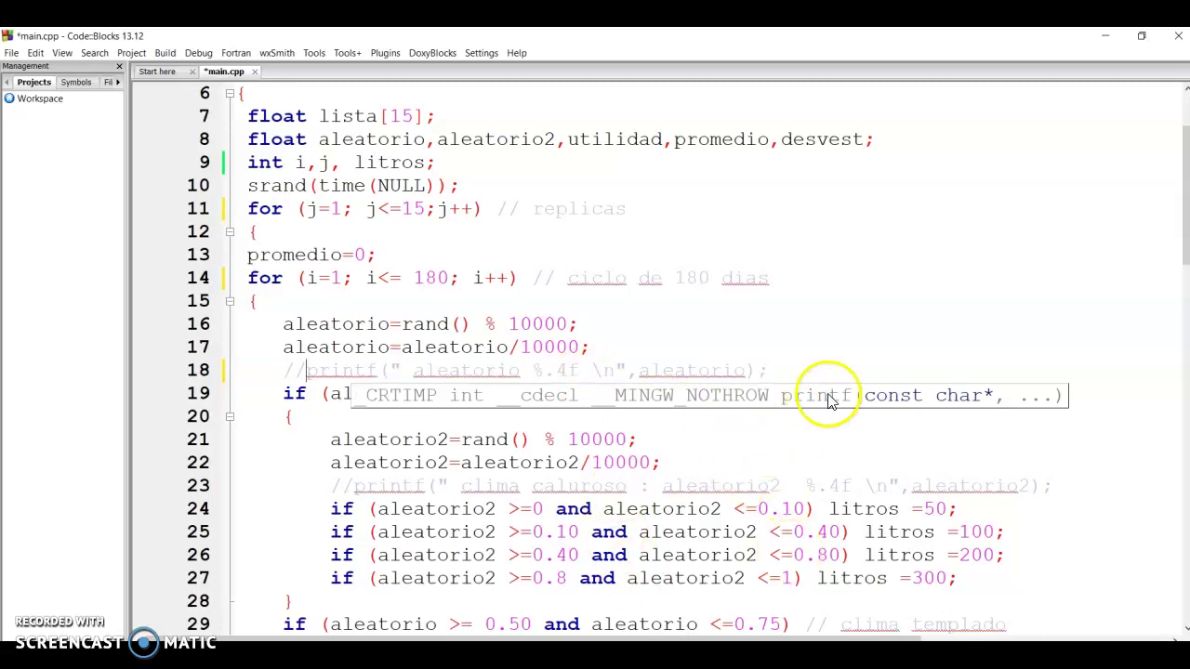
{"action": "left_click", "coordinate": [819, 377]}
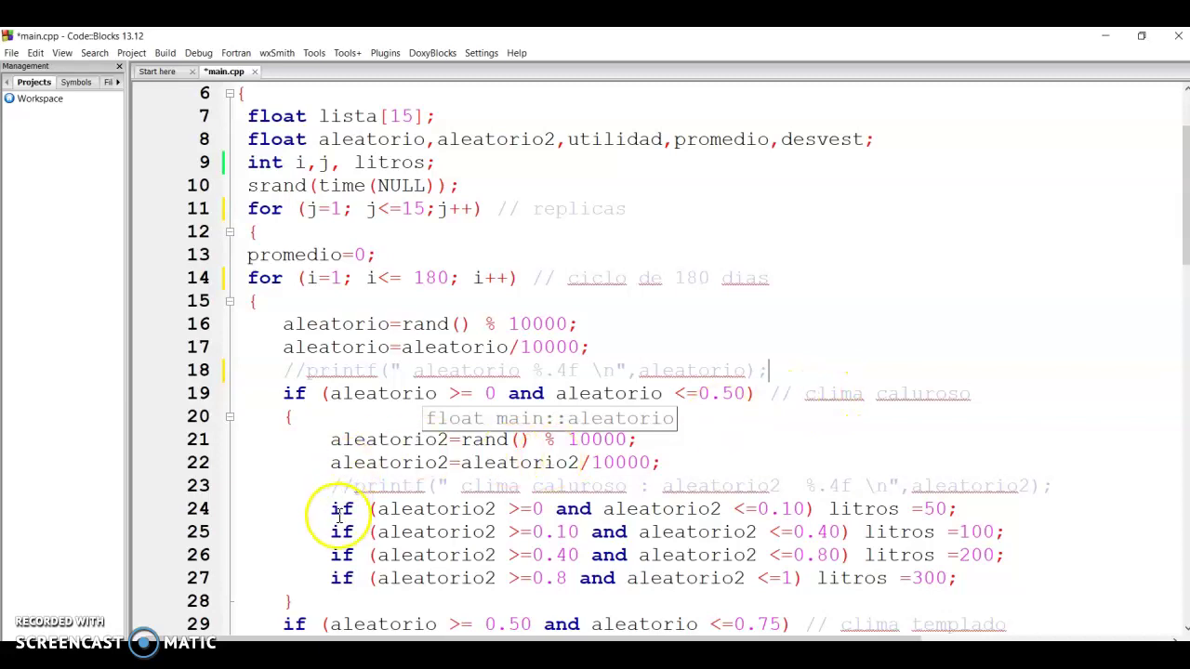
Step: Check the matching braces of the "clima caluroso" block that opens on line 20
{"action": "left_click", "coordinate": [290, 419]}
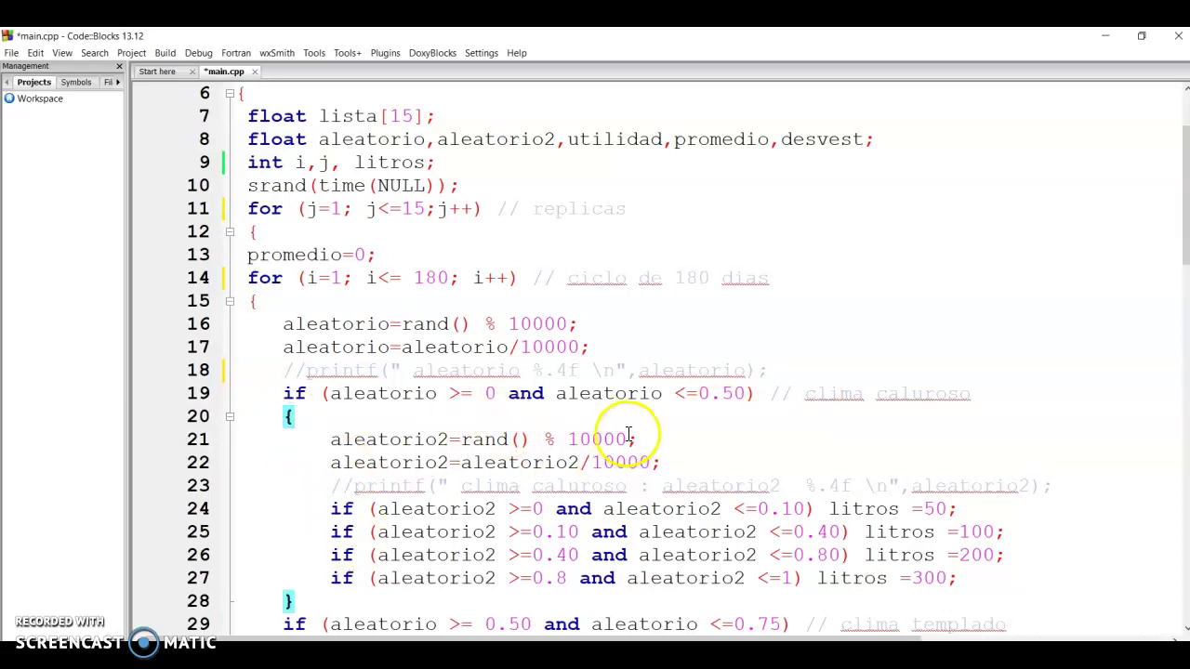